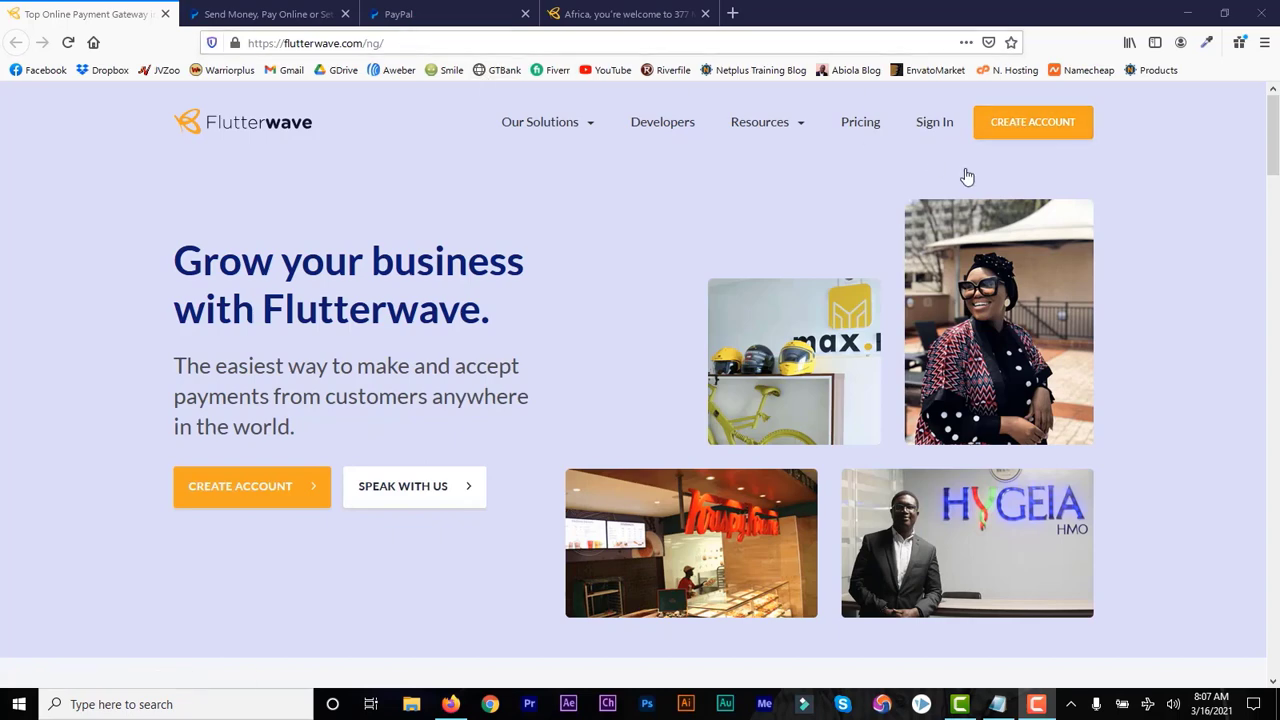
Step: Open the sign-up form and enter the full name, trading name Netplus Systems, and business email
click(1029, 131)
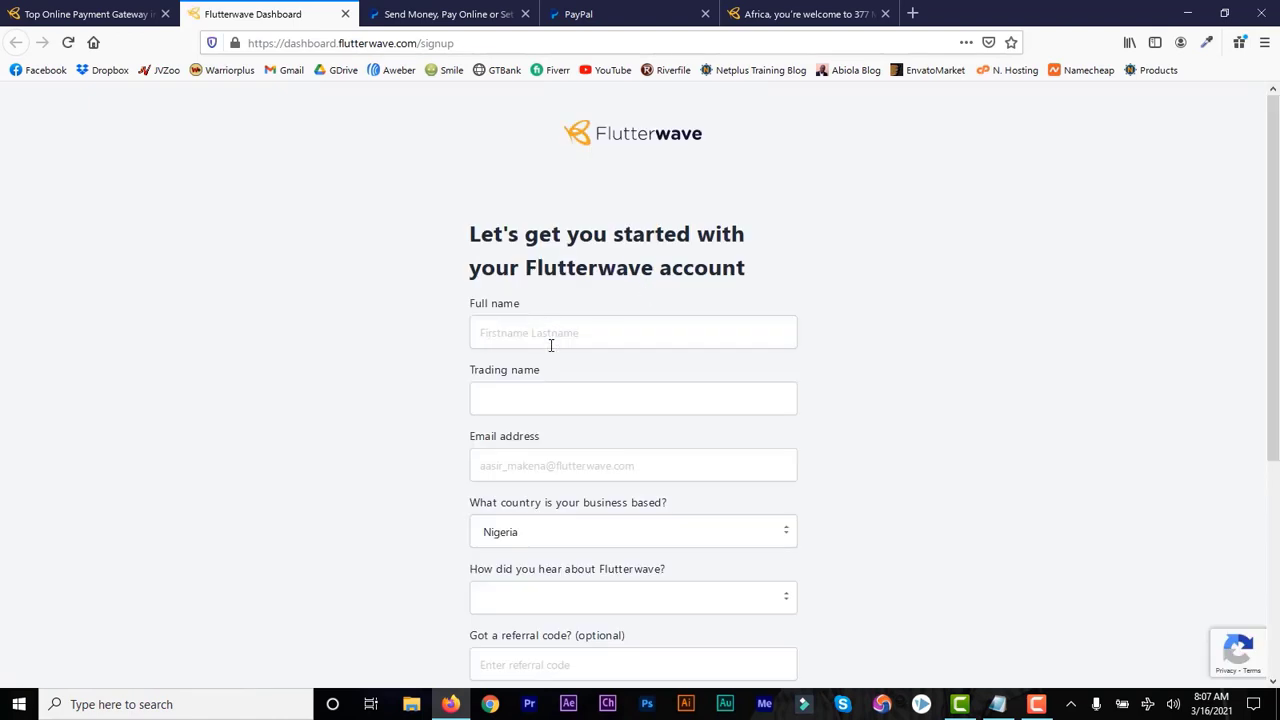
mouse_move(1275, 228)
mouse_down()
mouse_move(1275, 309)
mouse_move(1275, 228)
mouse_up()
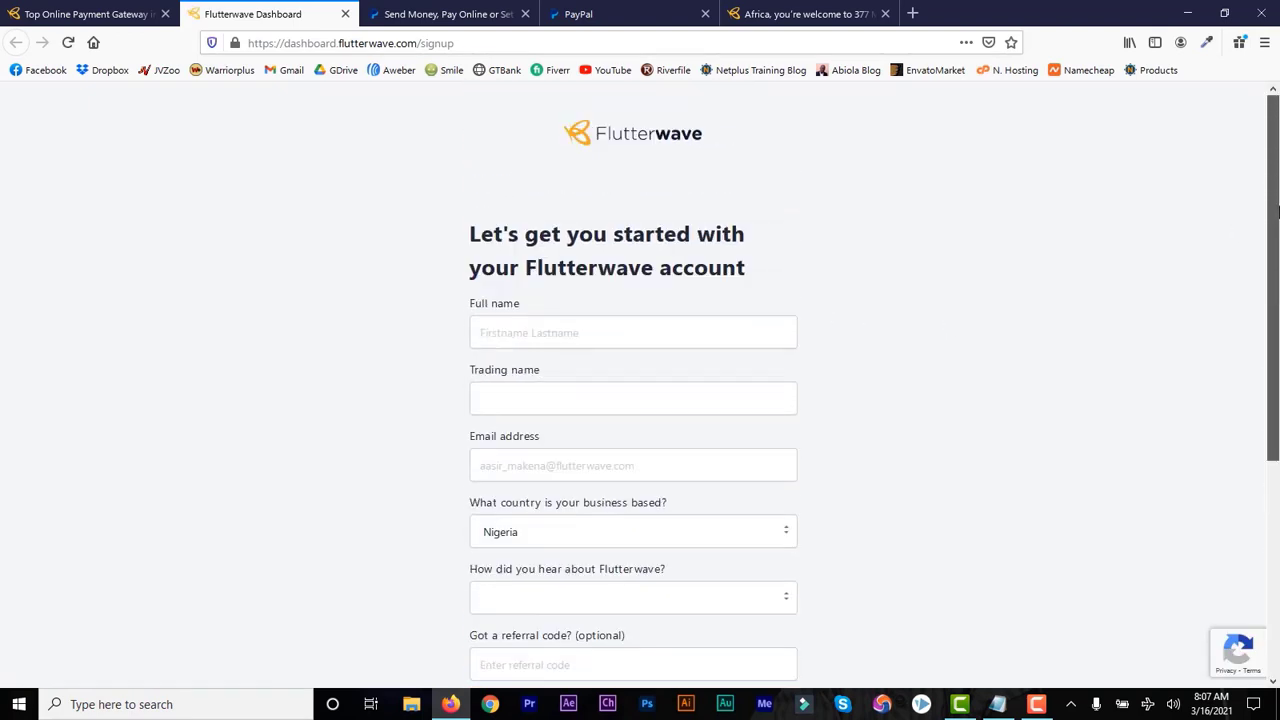
click(551, 331)
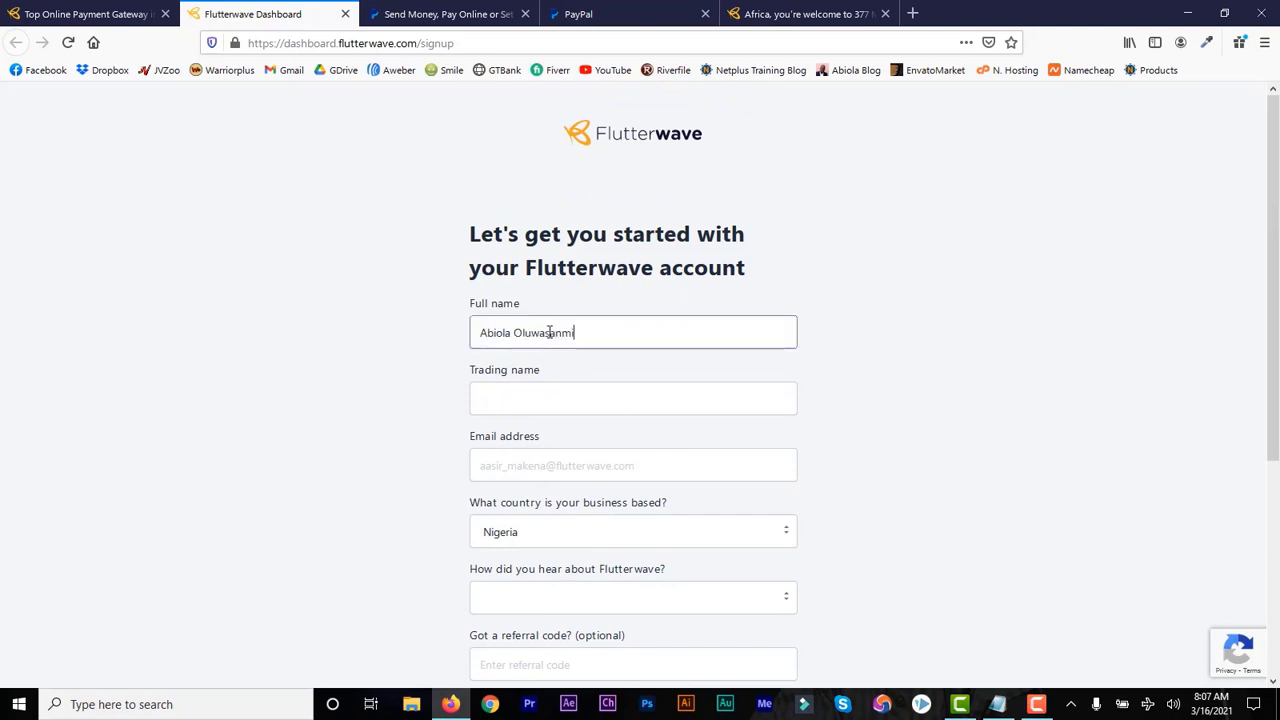
click(544, 399)
text(Netplus Systems)
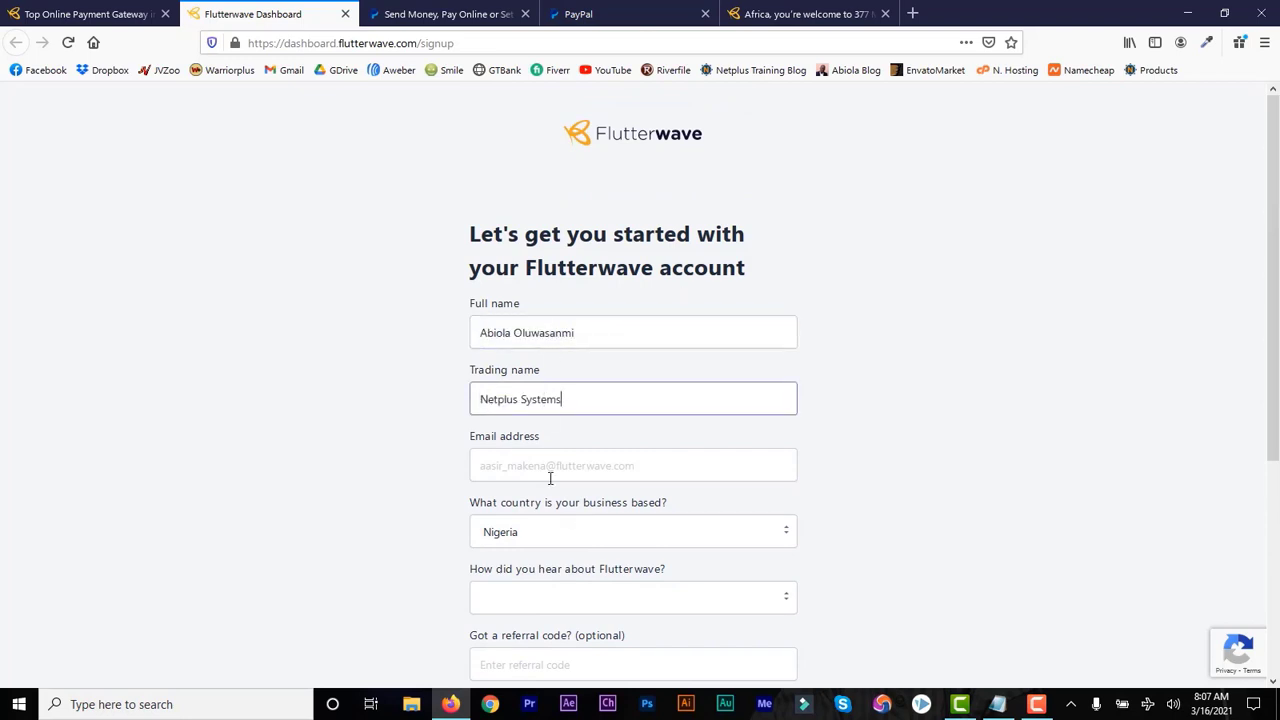
click(542, 478)
Step: Choose 'In the news' as the source, paste the password, accept the terms and submit
scroll(542, 478, down, 3)
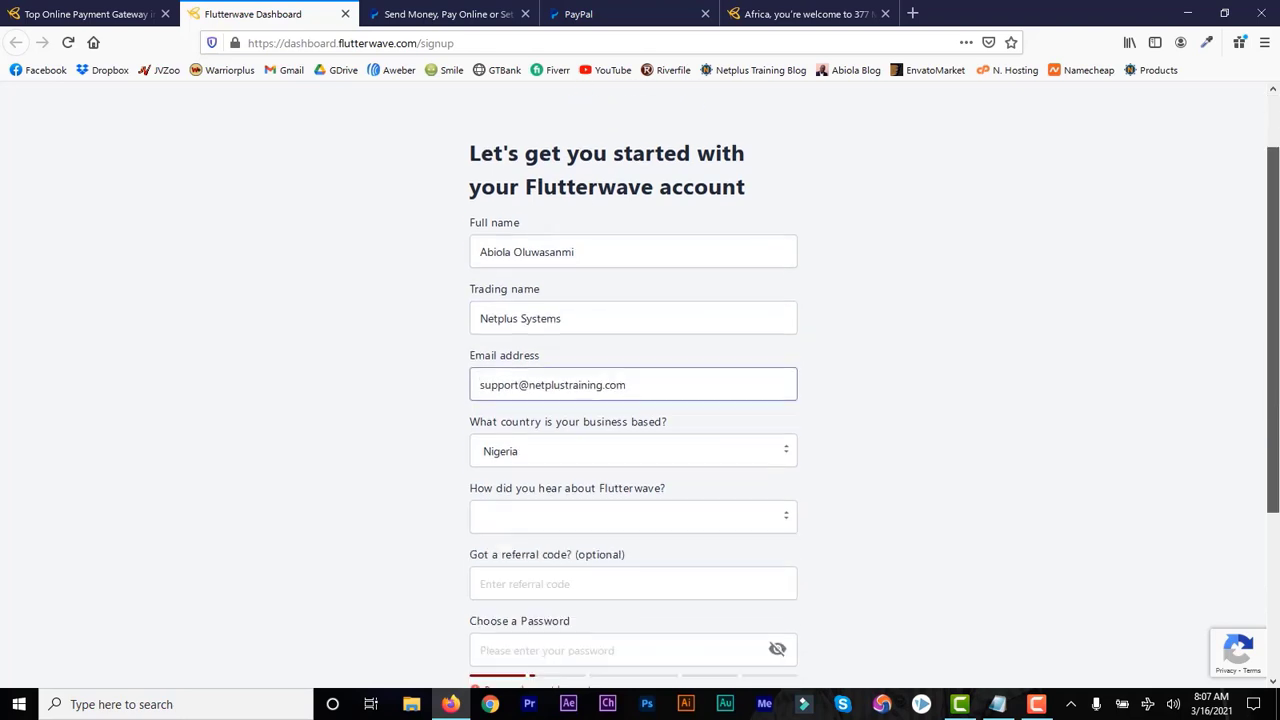
click(783, 430)
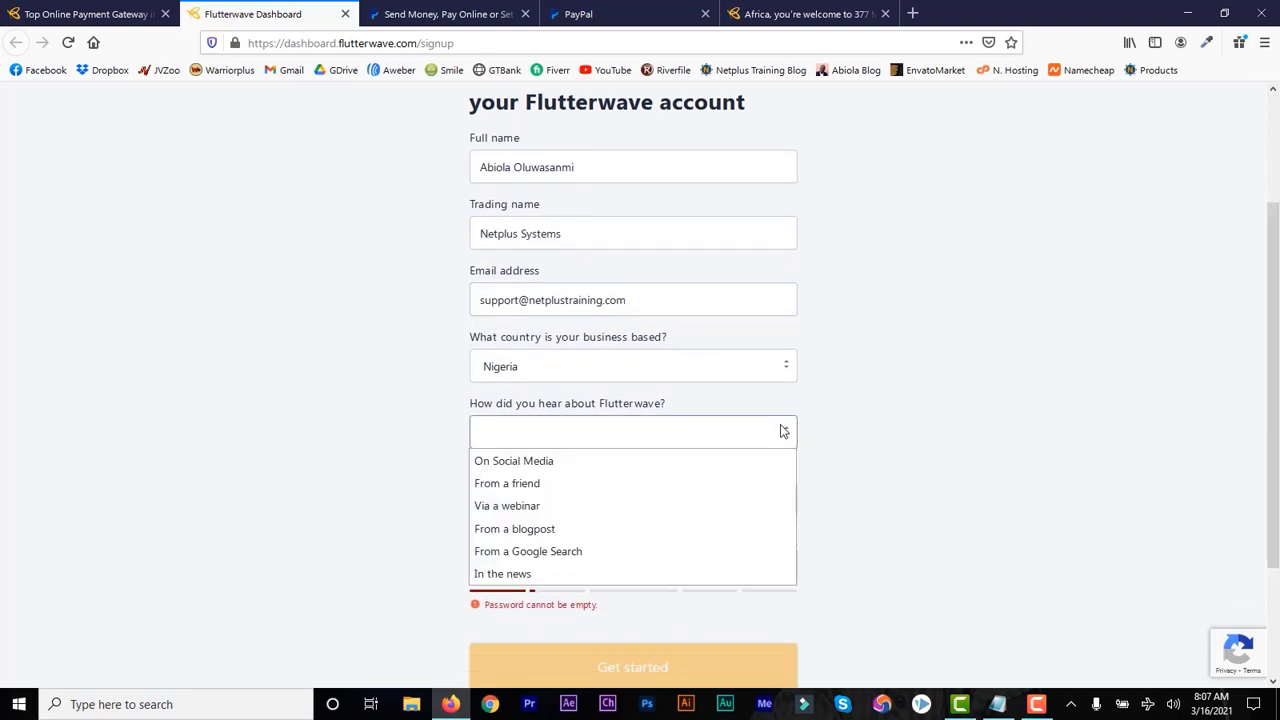
click(571, 578)
click(571, 580)
key(ctrl+v)
scroll(585, 470, down, 2)
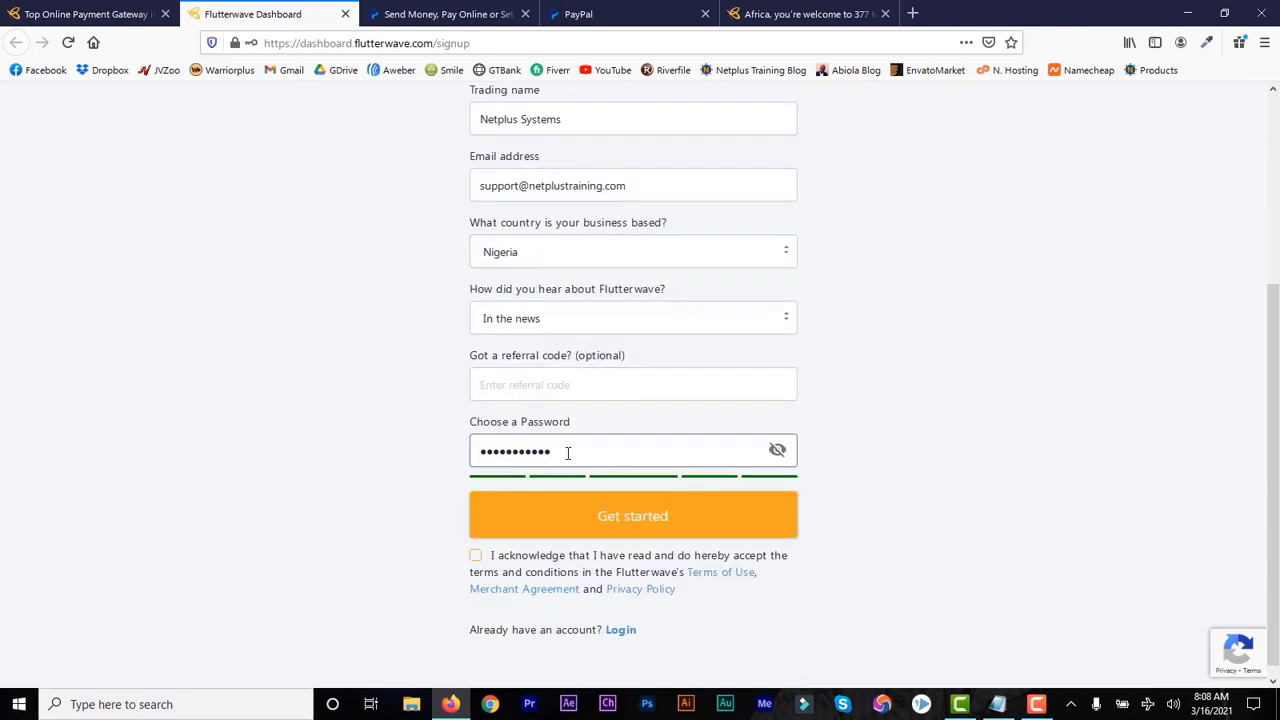
click(476, 557)
scroll(628, 507, down, 1)
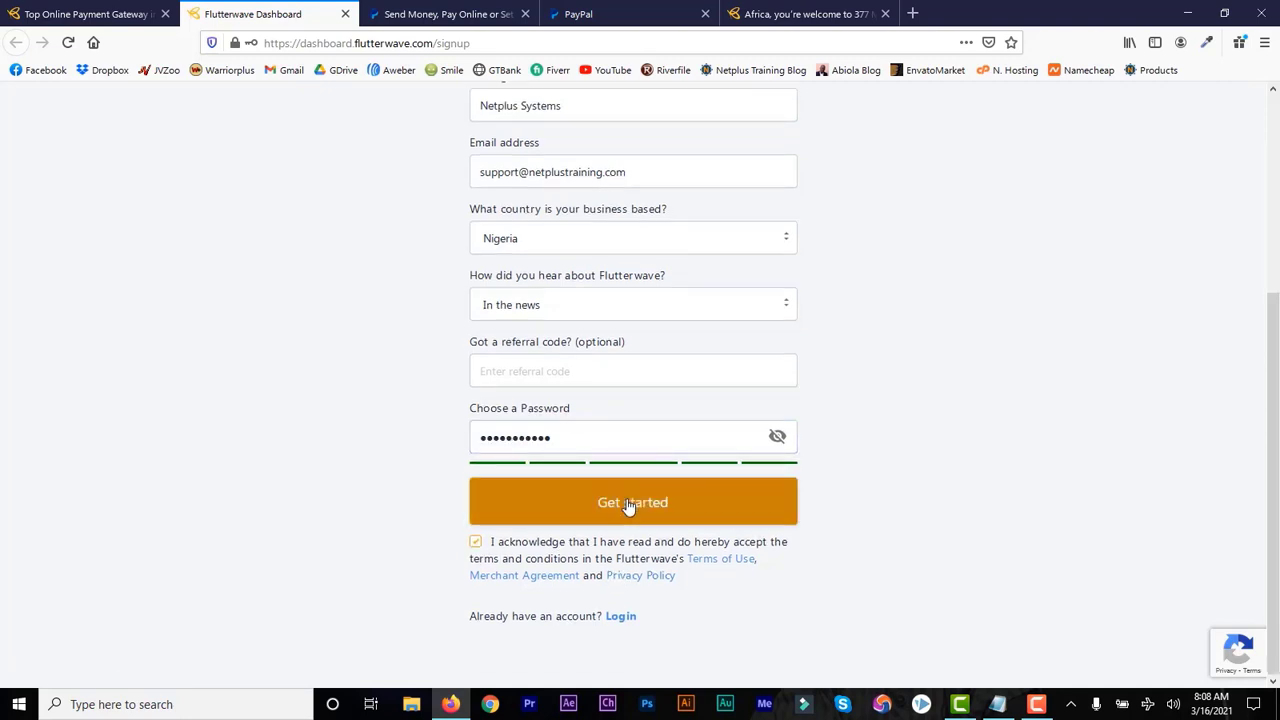
click(628, 505)
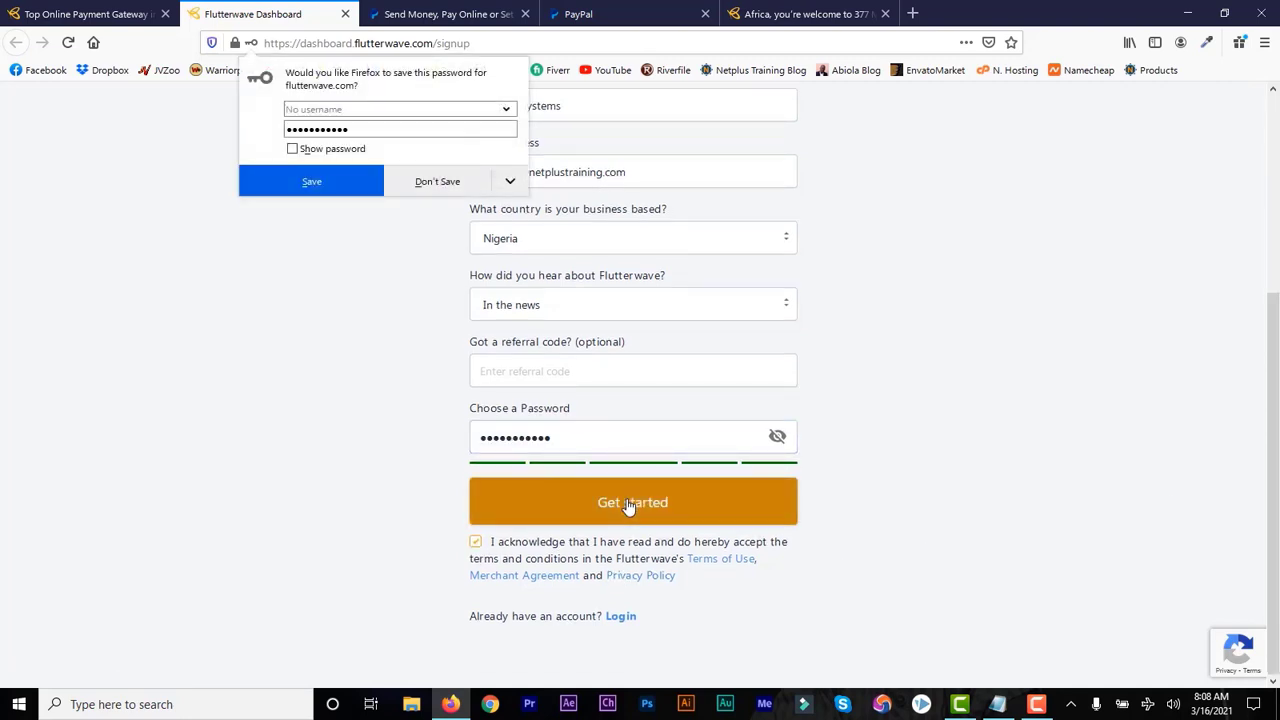
Step: Save the password, then confirm the email address from Gmail's Flutterwave Email Verification message
click(312, 183)
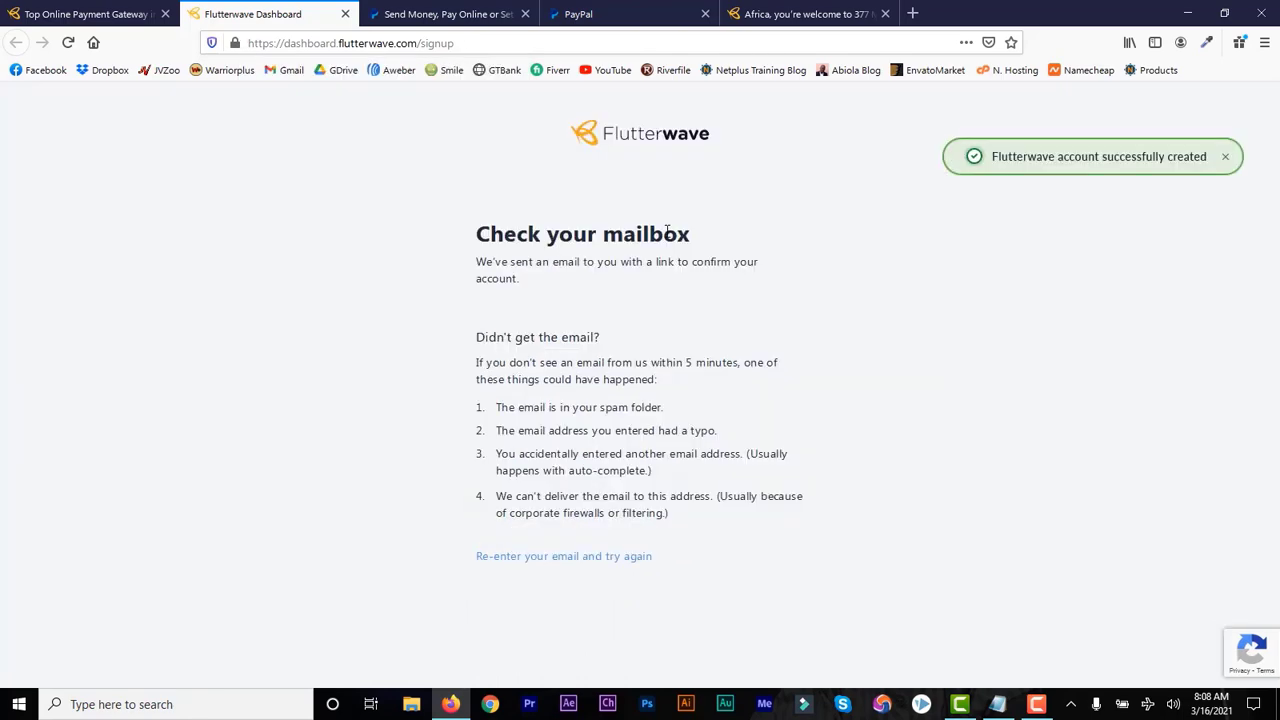
click(912, 13)
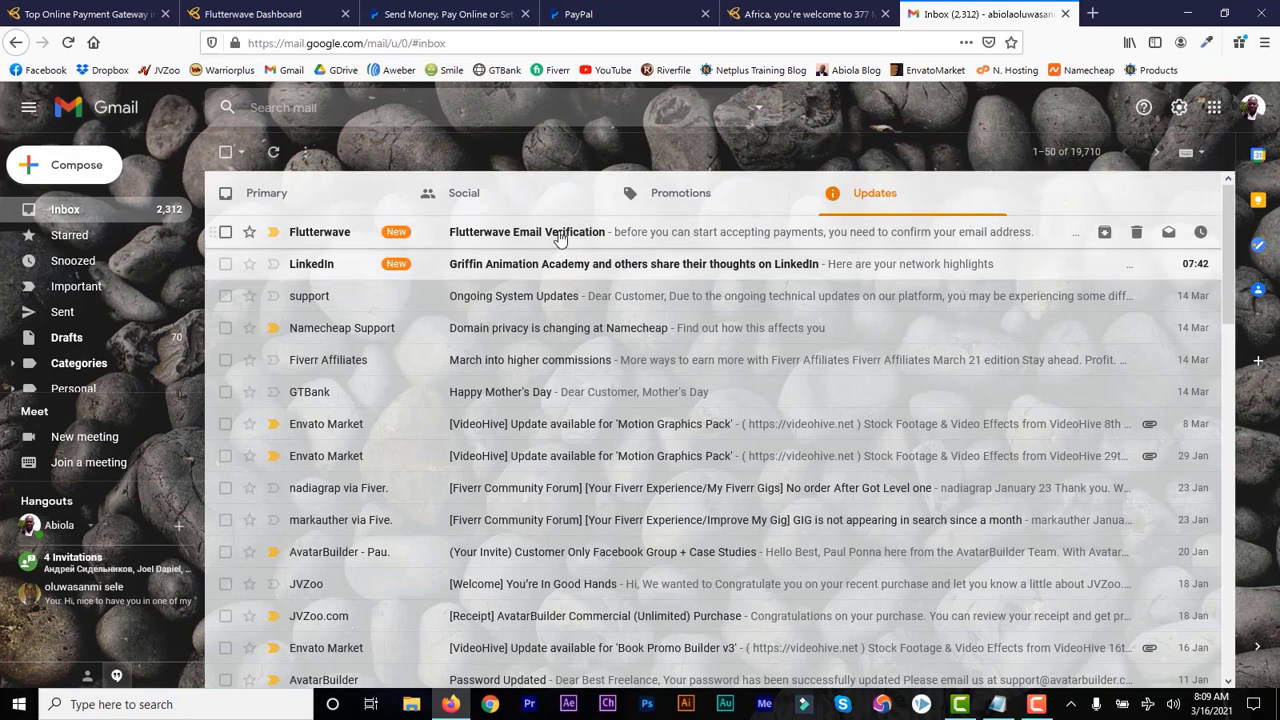
click(560, 236)
click(730, 465)
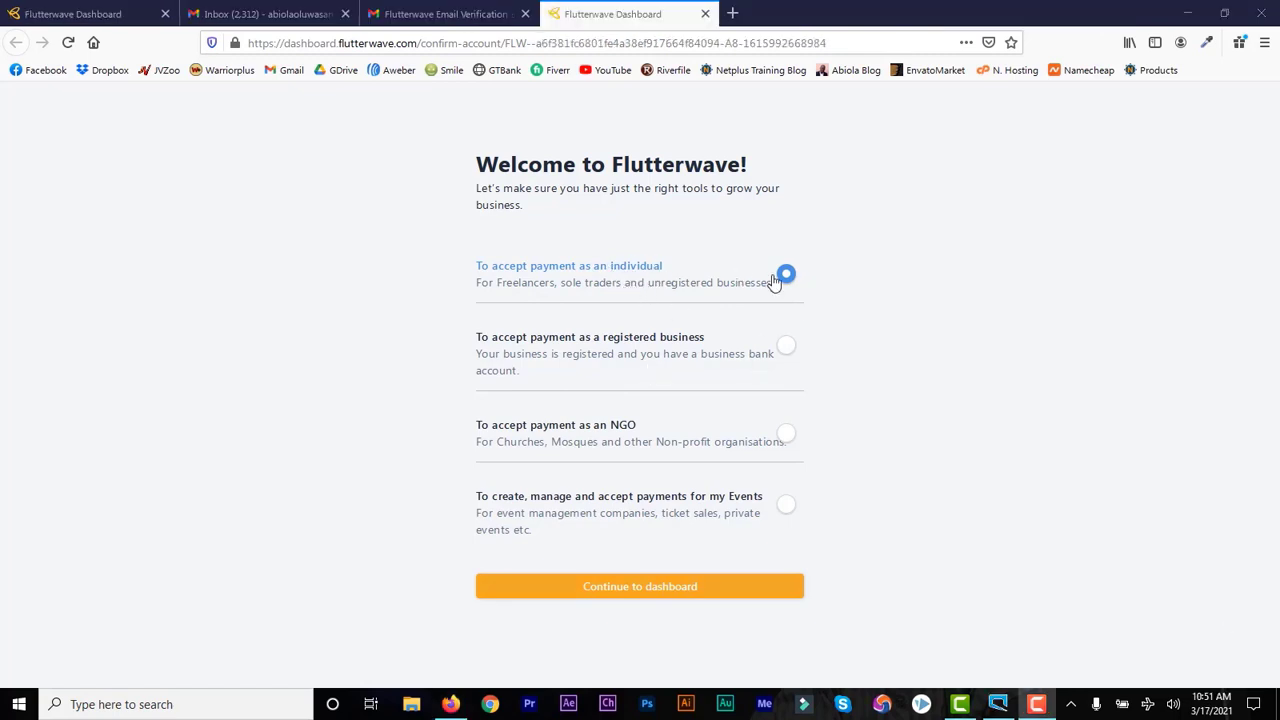
Step: Enter the dashboard, collapse 'Add a bank account', expand Merchant information and scroll its fields
click(660, 596)
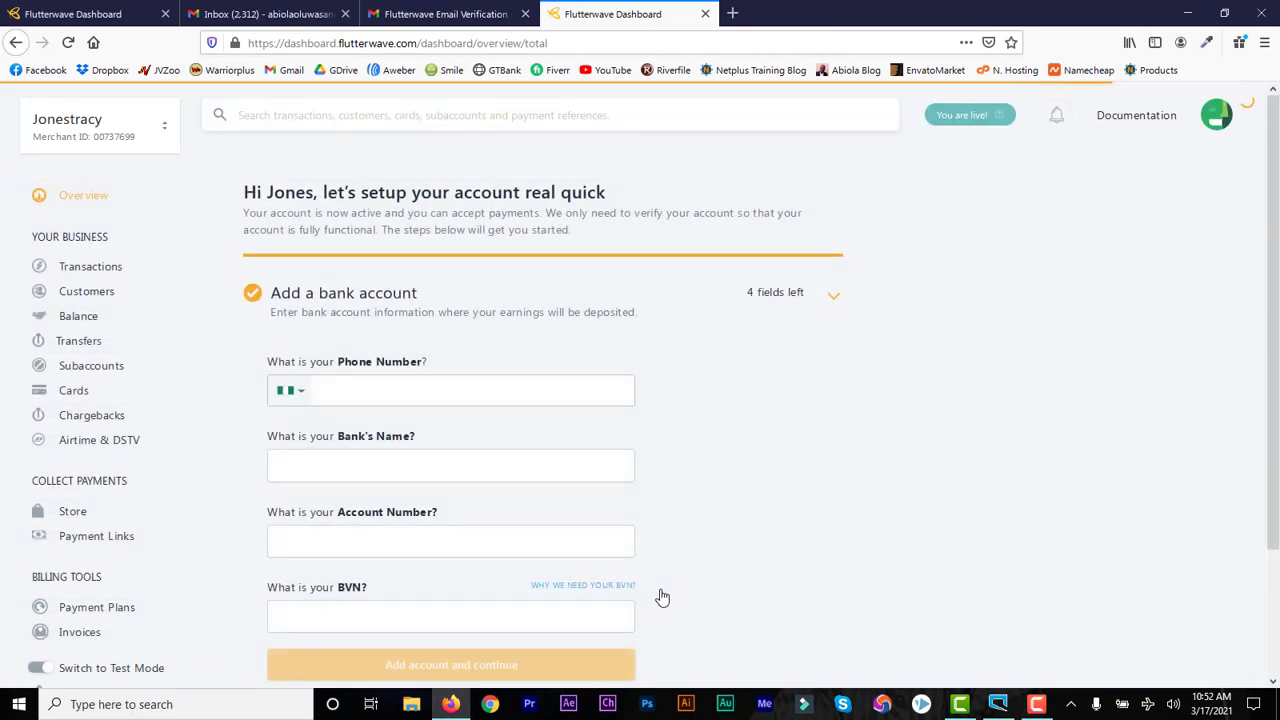
drag(1276, 247, 1275, 275)
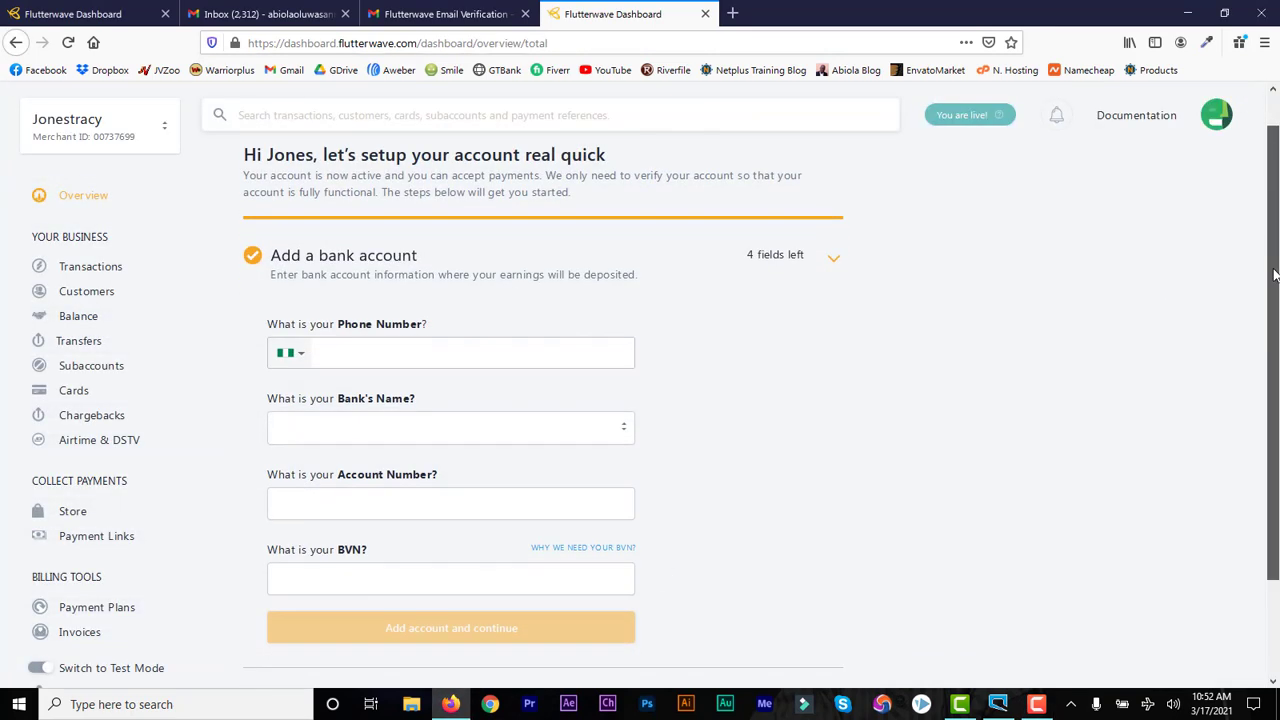
click(833, 262)
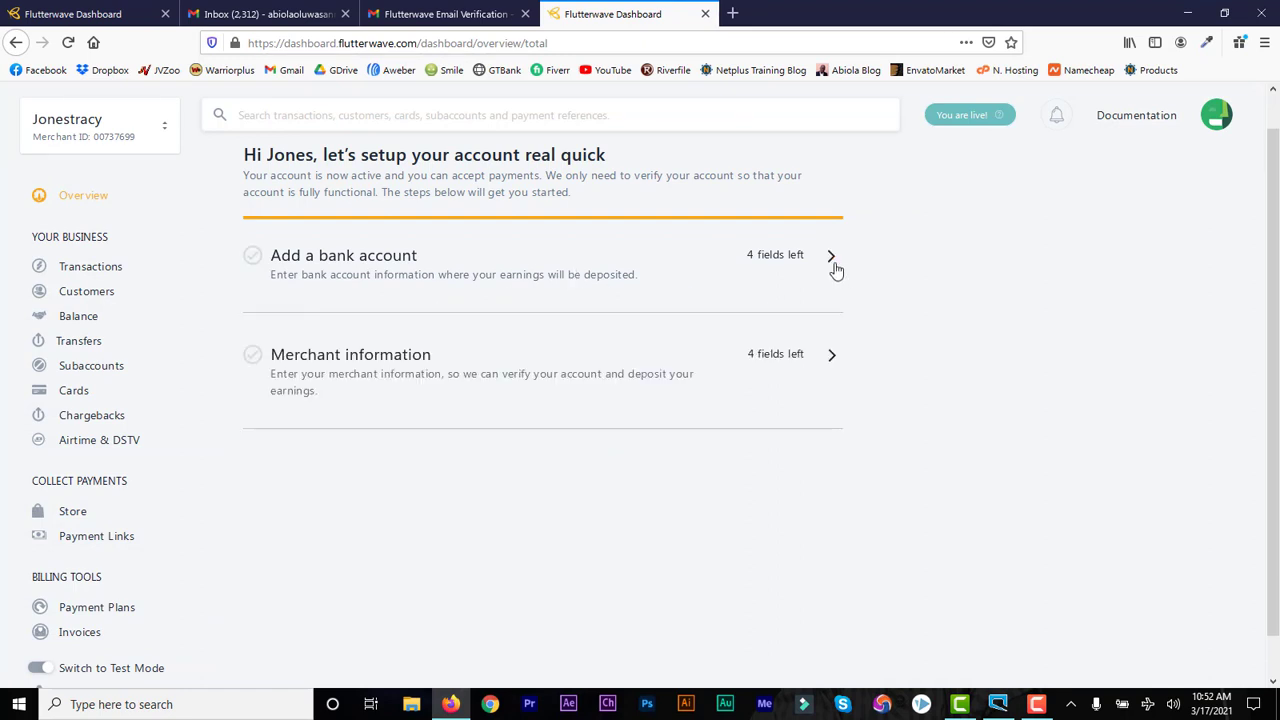
click(828, 358)
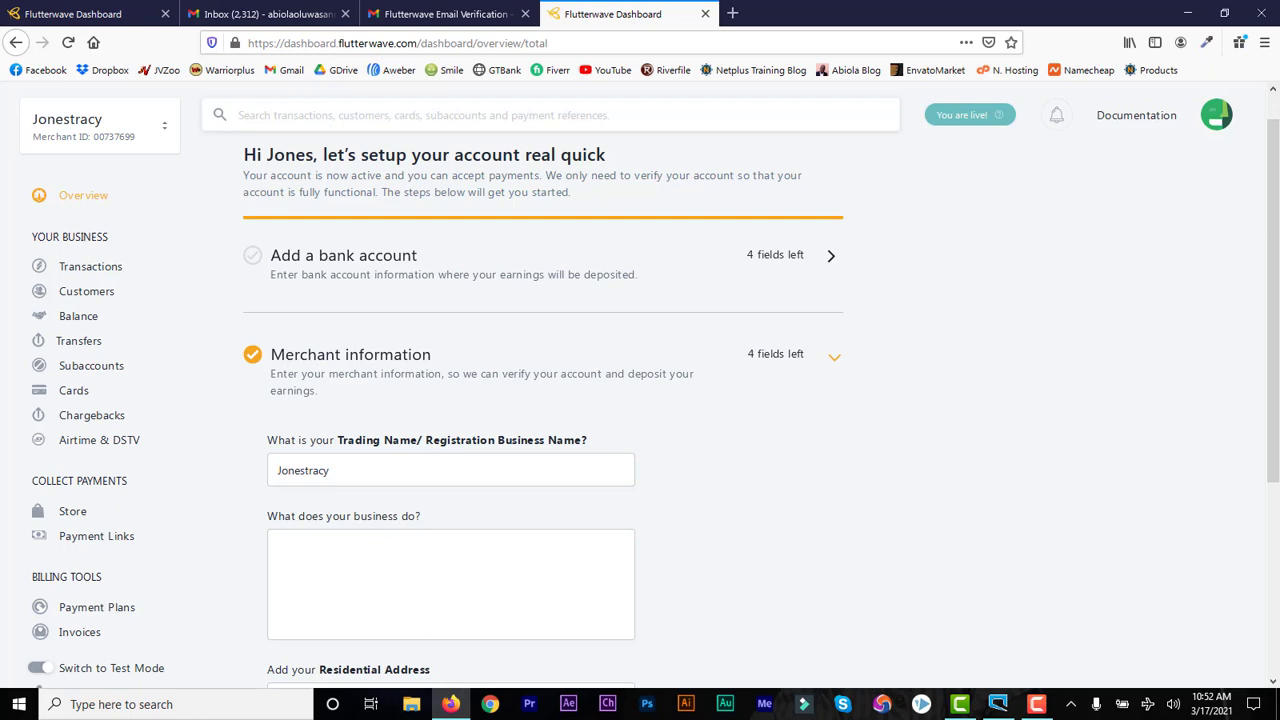
drag(1272, 245, 1273, 469)
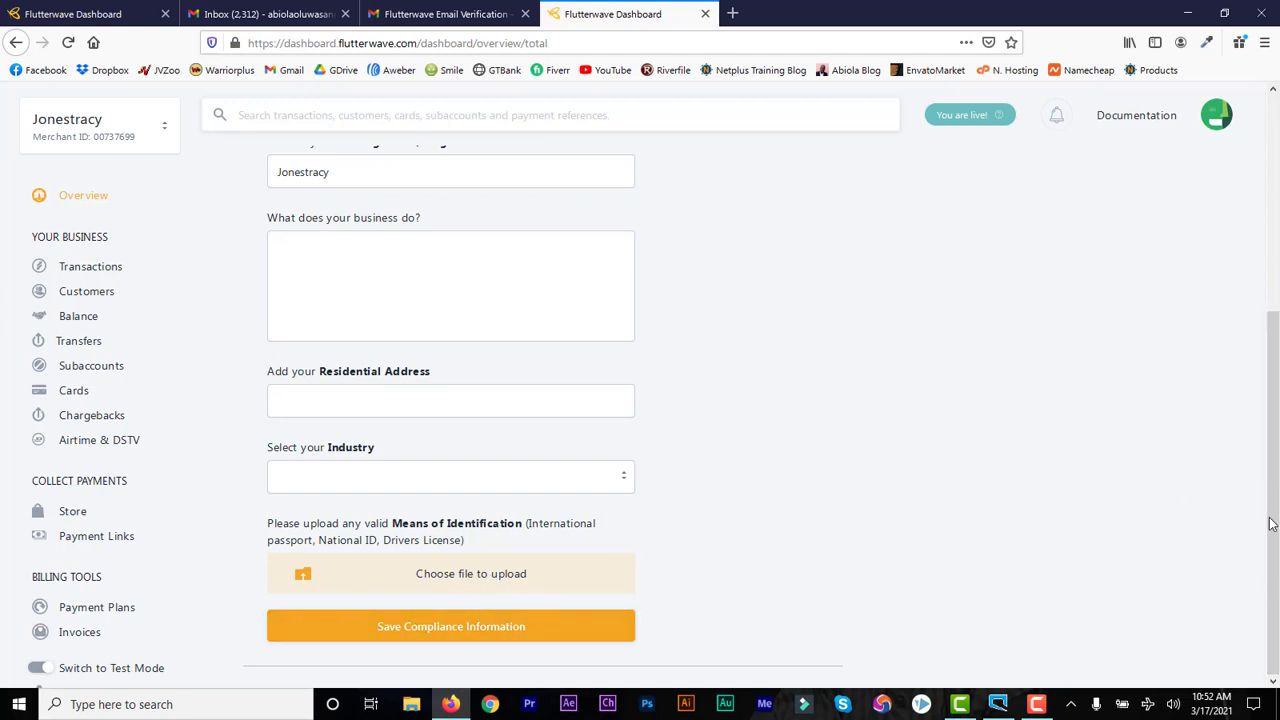
drag(1273, 532, 1276, 424)
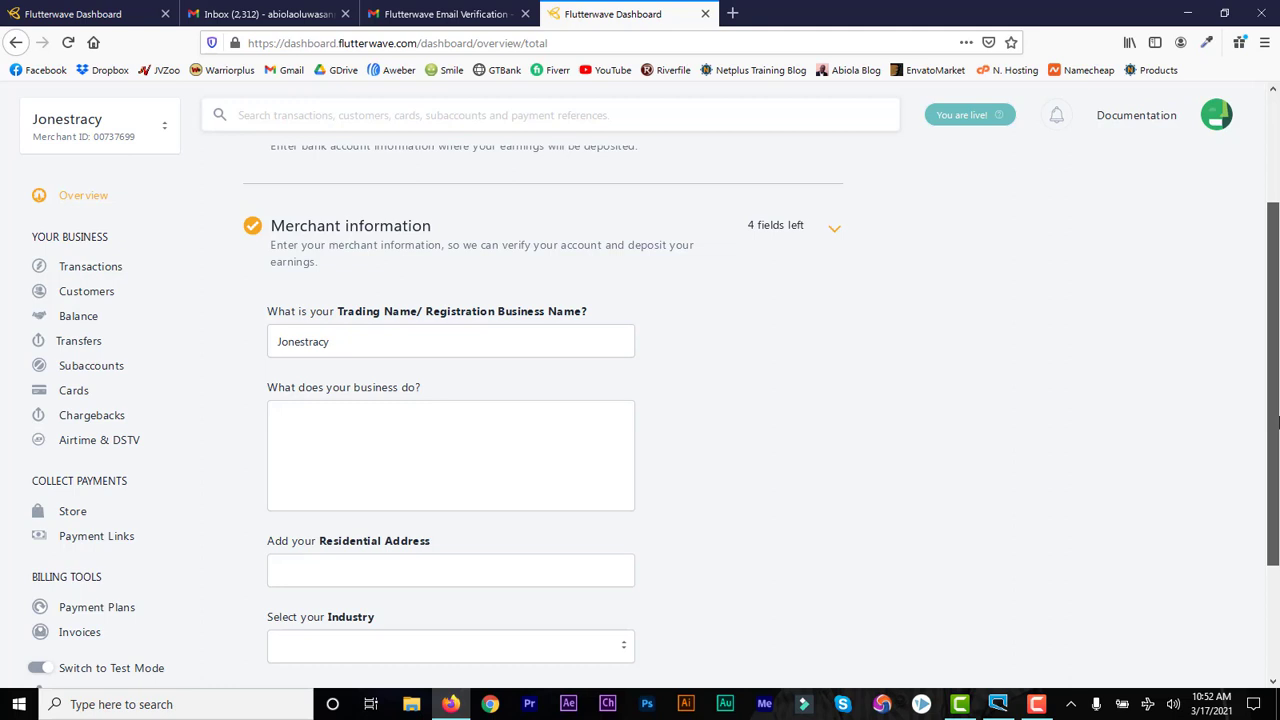
drag(1276, 424, 1276, 535)
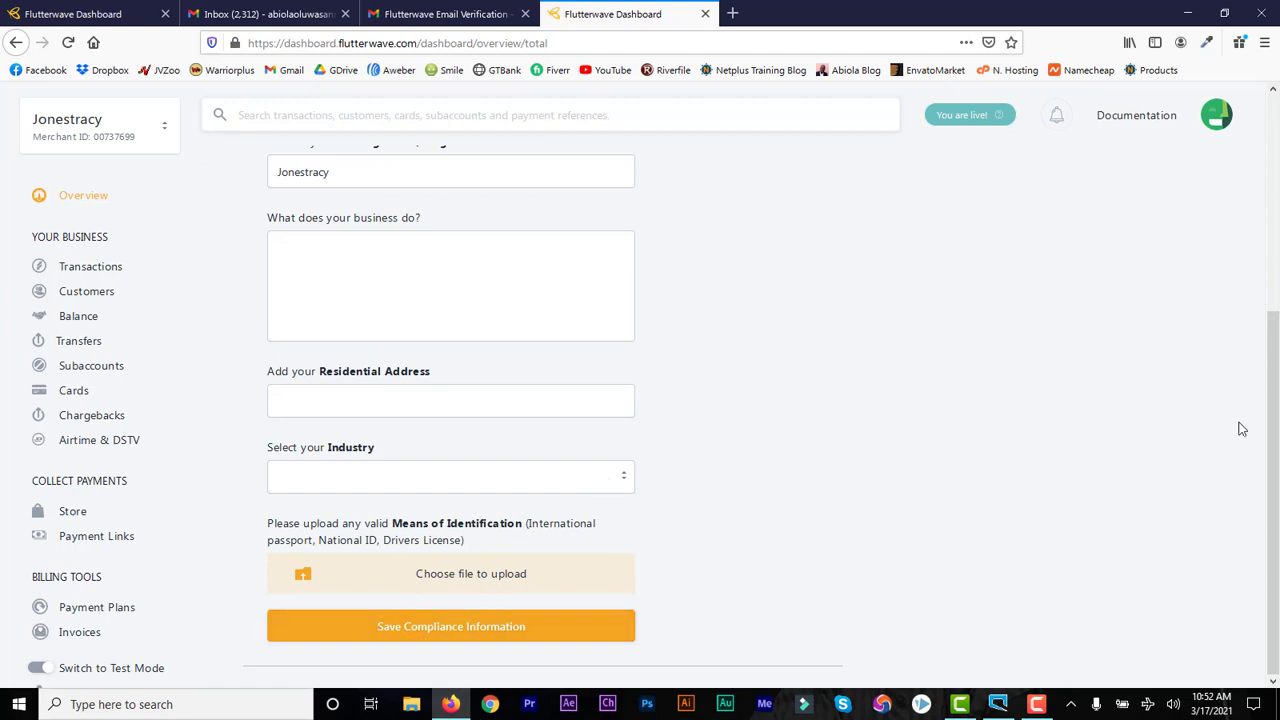
drag(1274, 476, 1278, 260)
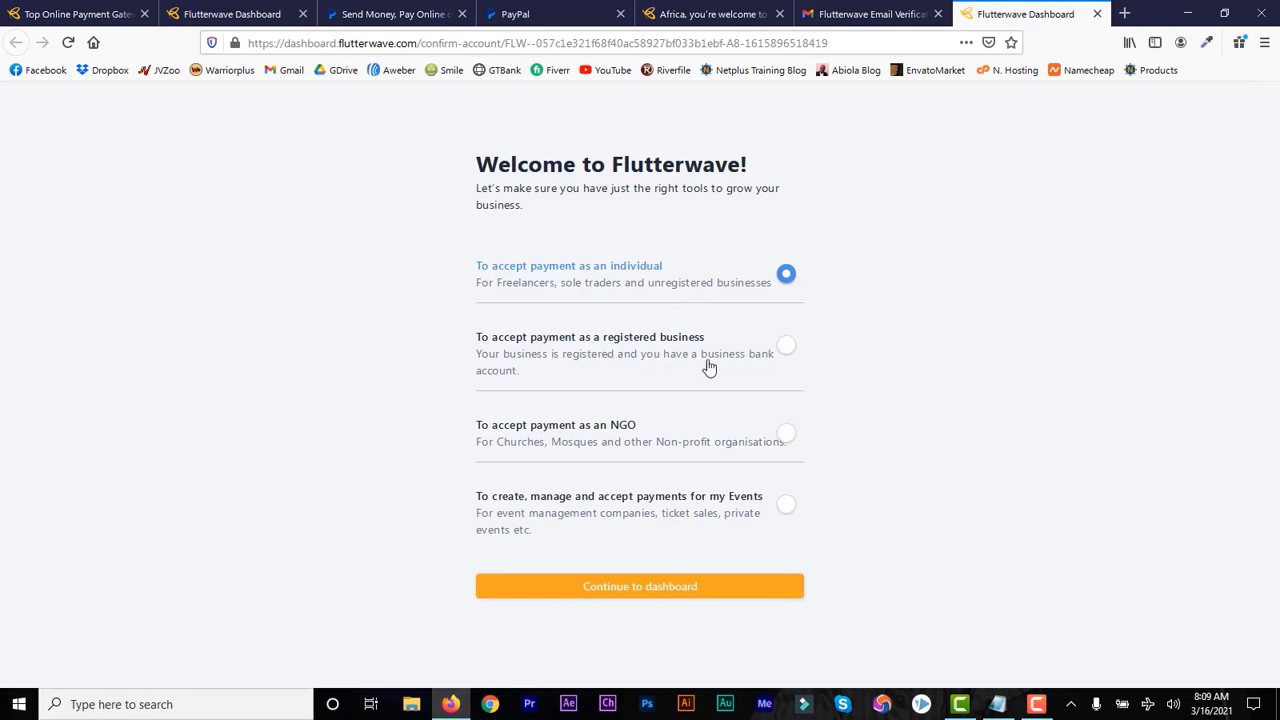
Step: Choose registered business, continue to the dashboard, and enter the phone number and its one-time code
click(787, 352)
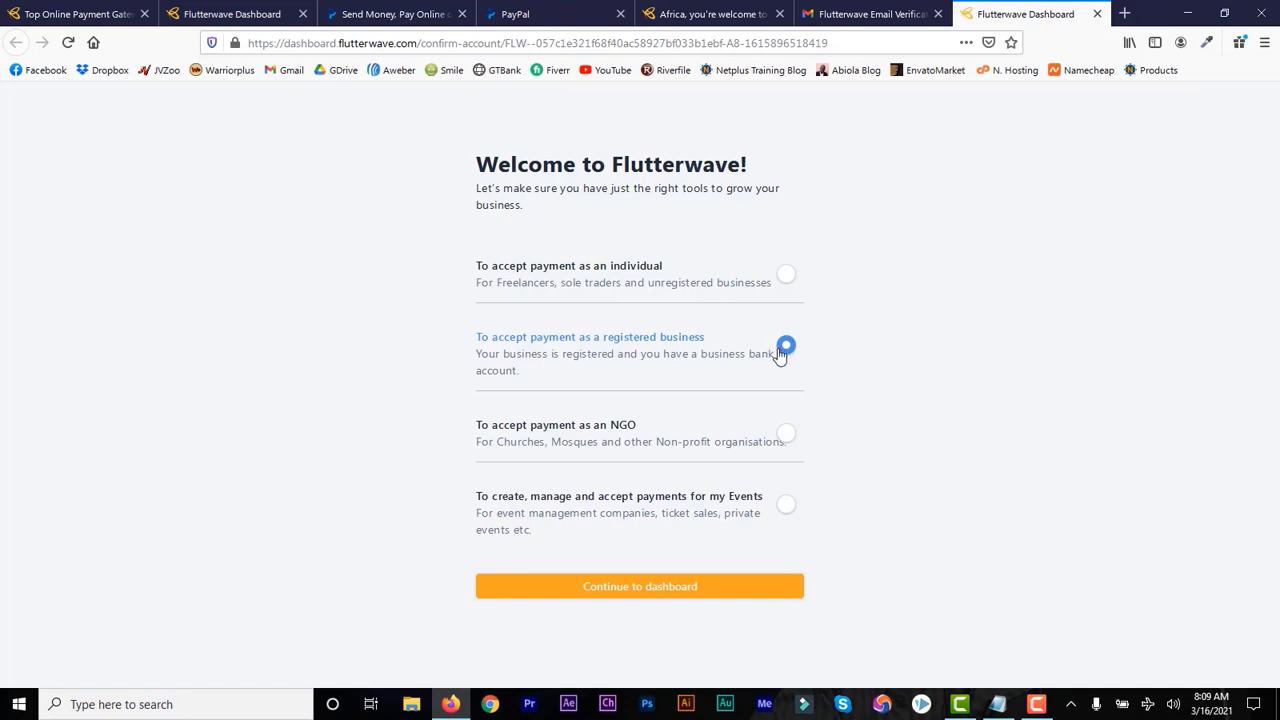
click(662, 592)
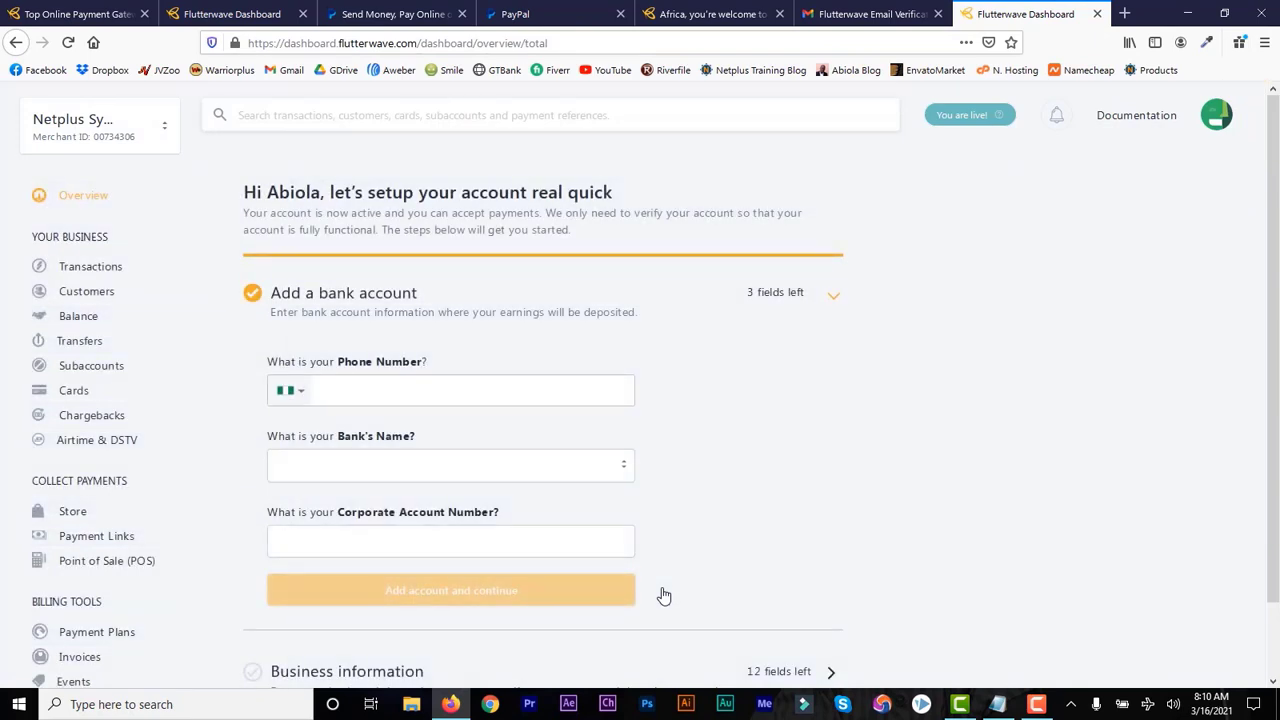
scroll(1272, 400, down, 1)
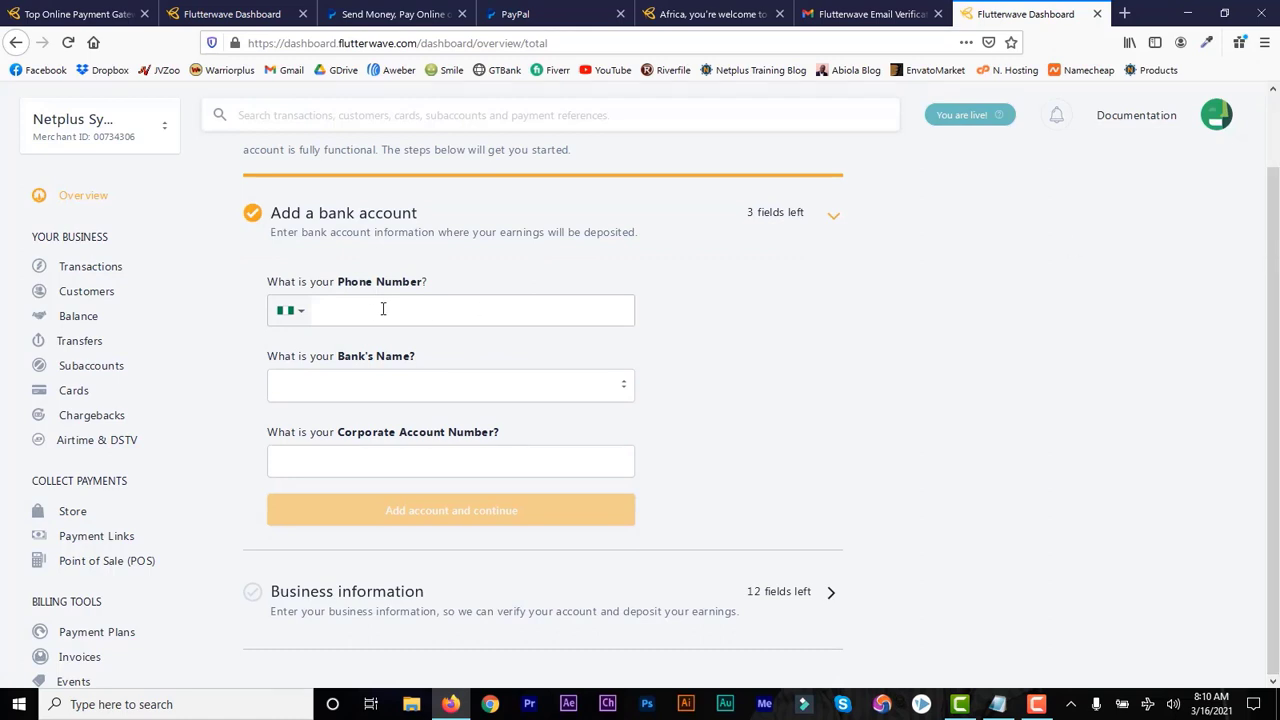
click(383, 309)
key(ctrl+v)
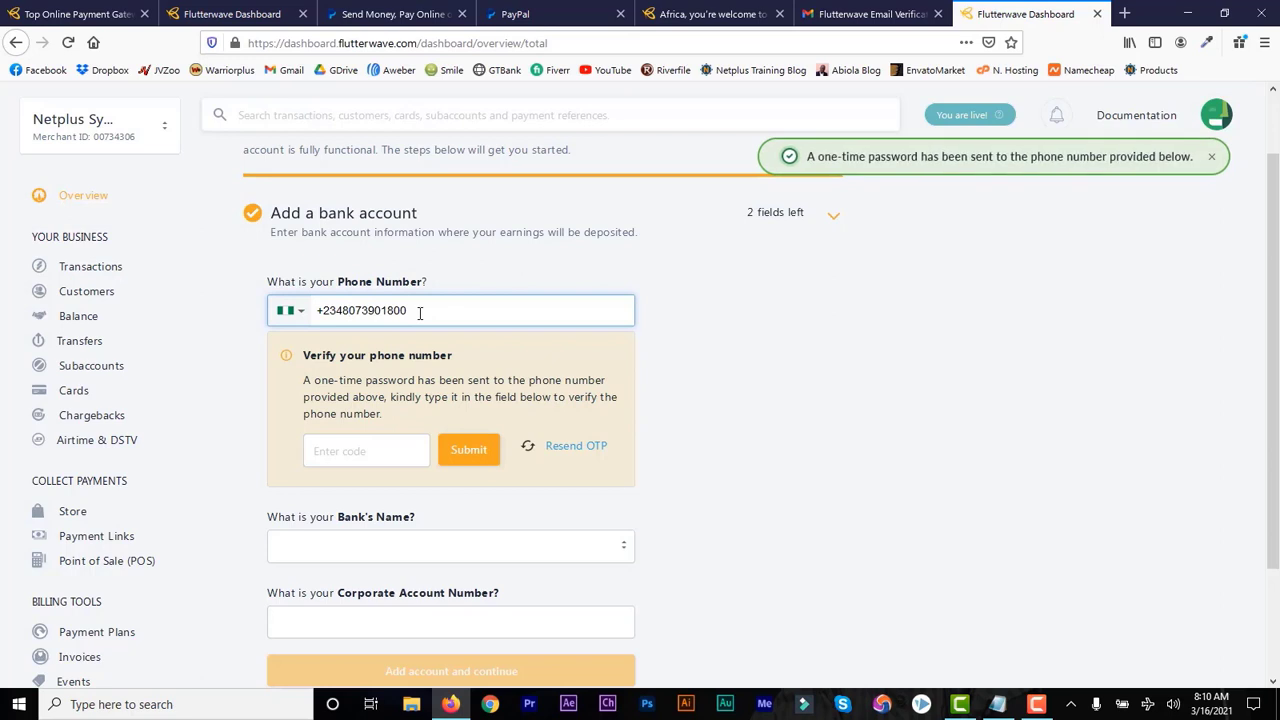
click(364, 445)
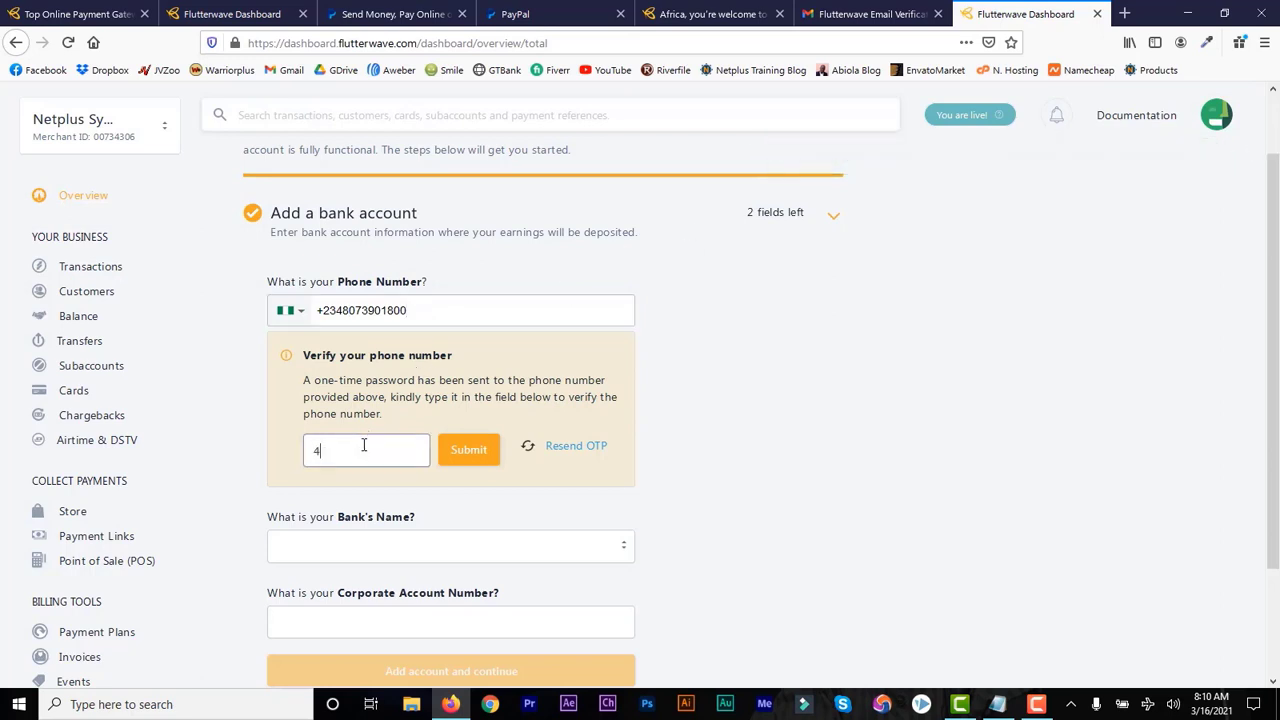
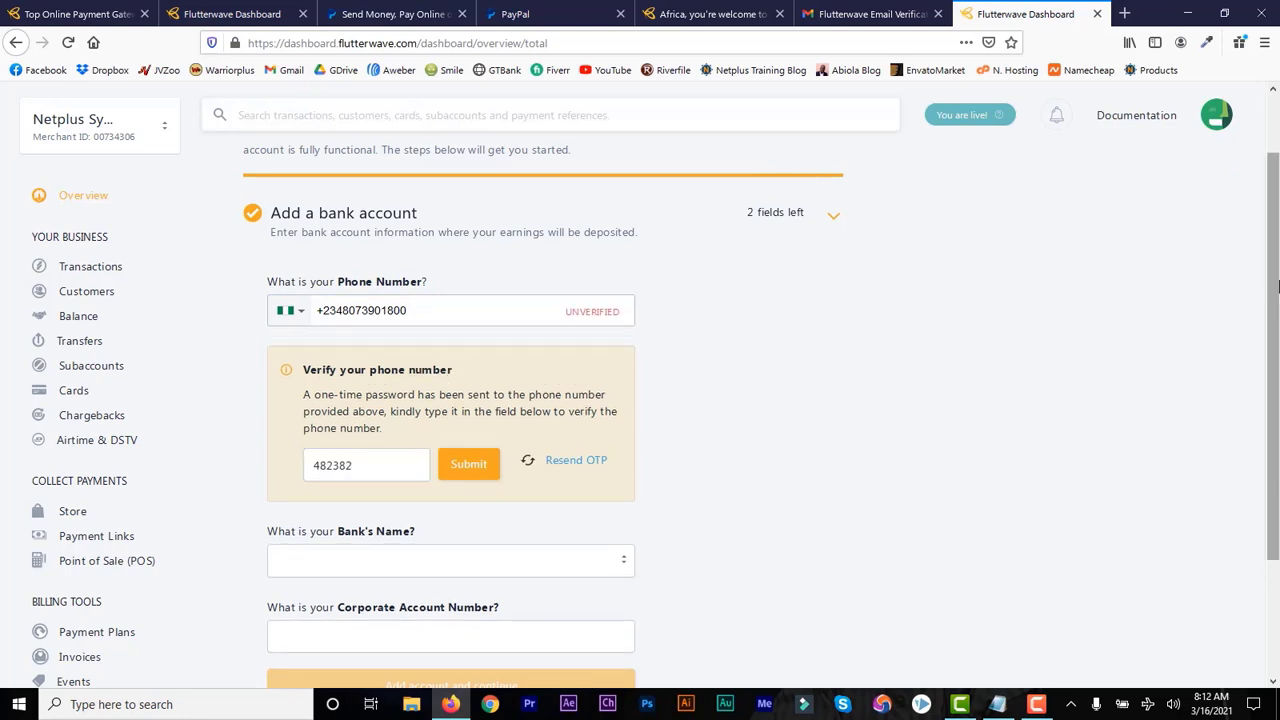
Step: Select Guaranty Trust Bank, enter the corporate account number and add the account
scroll(1277, 450, down, 2)
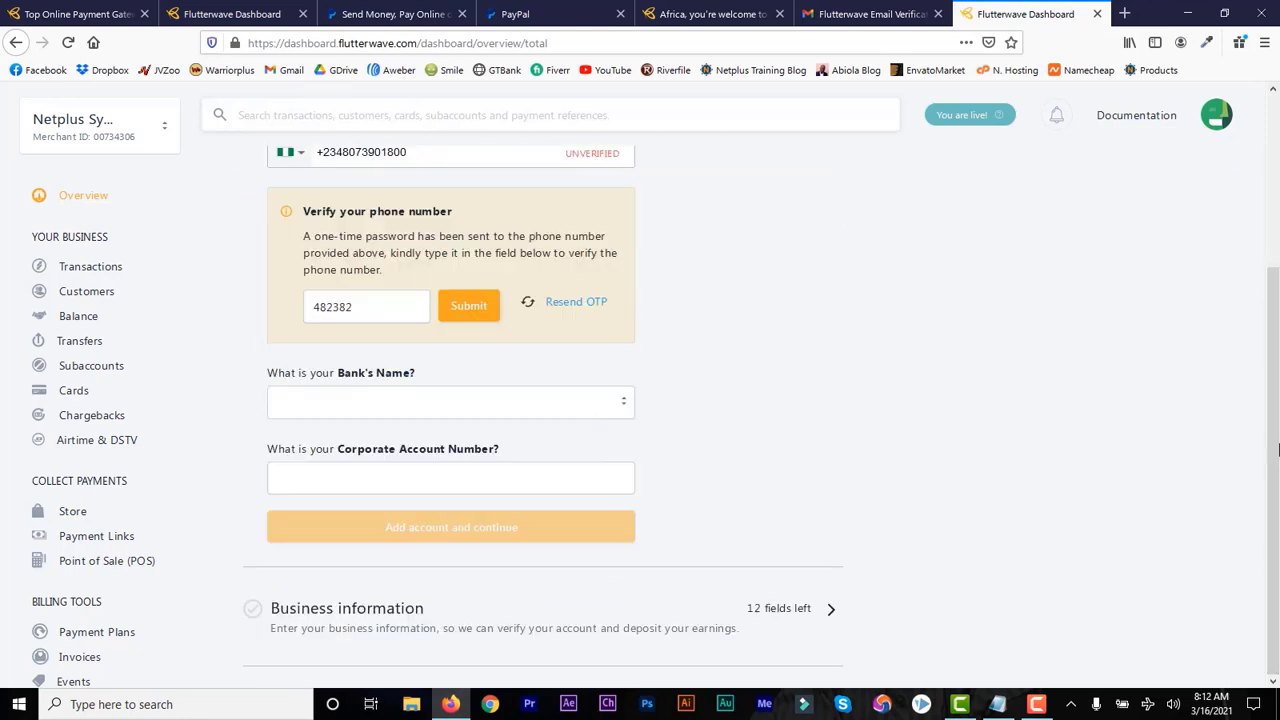
click(446, 409)
click(379, 301)
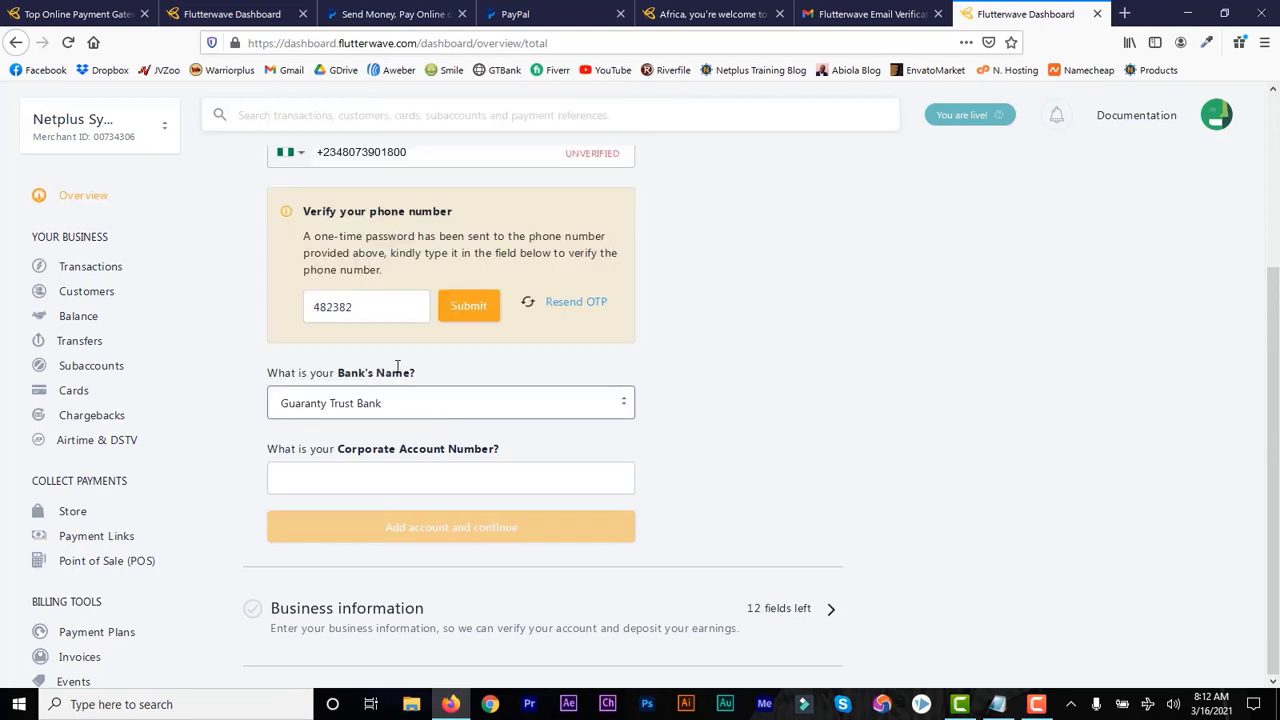
click(397, 477)
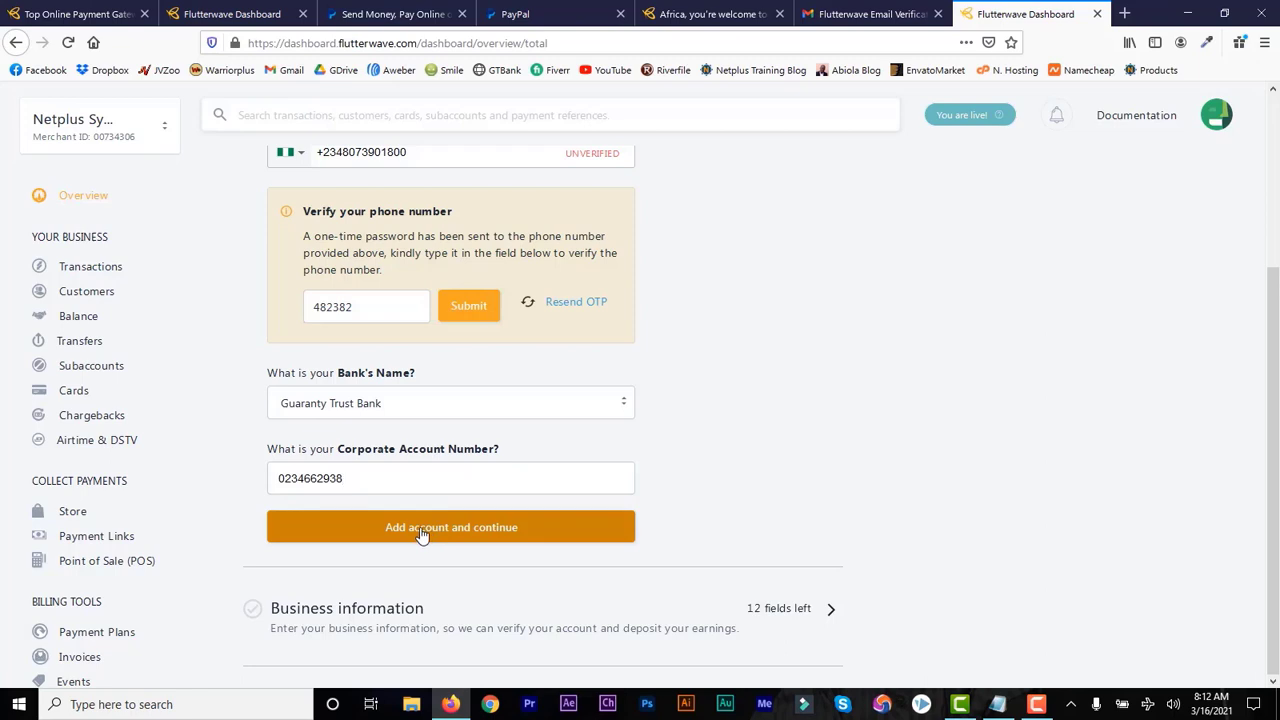
click(422, 535)
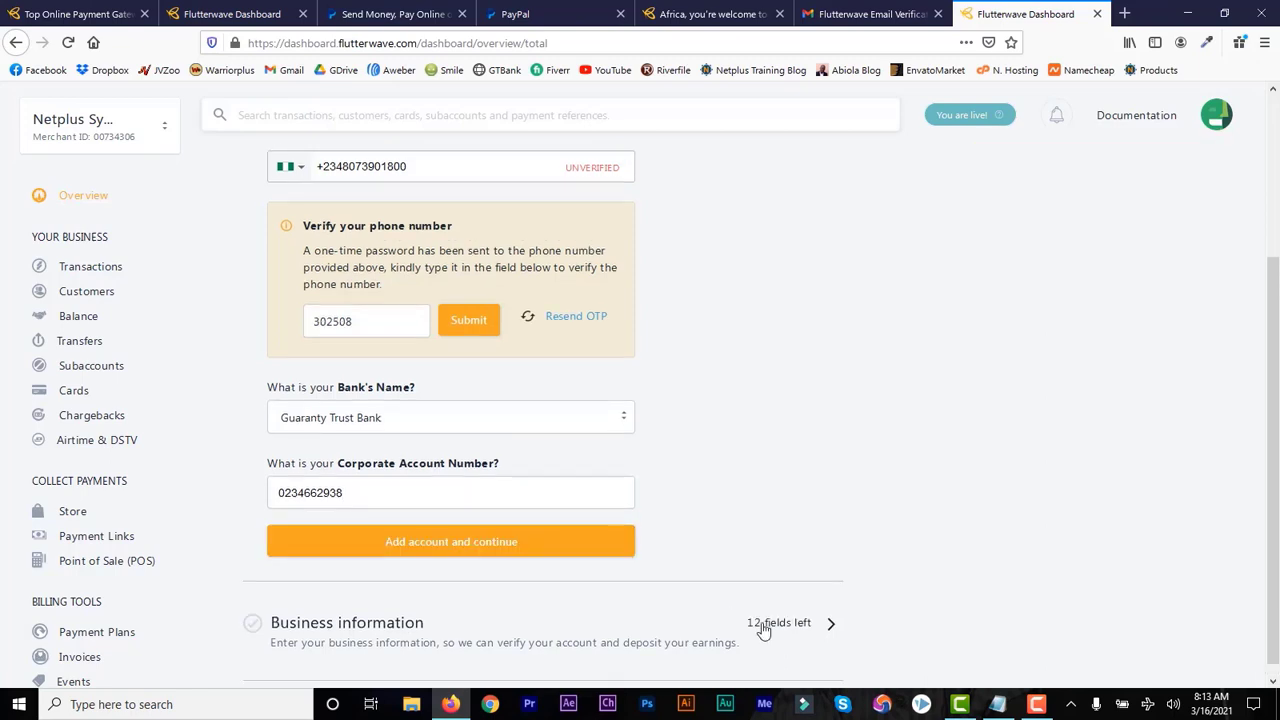
Step: Expand Business information and fill in the business email, TIN and website
click(799, 636)
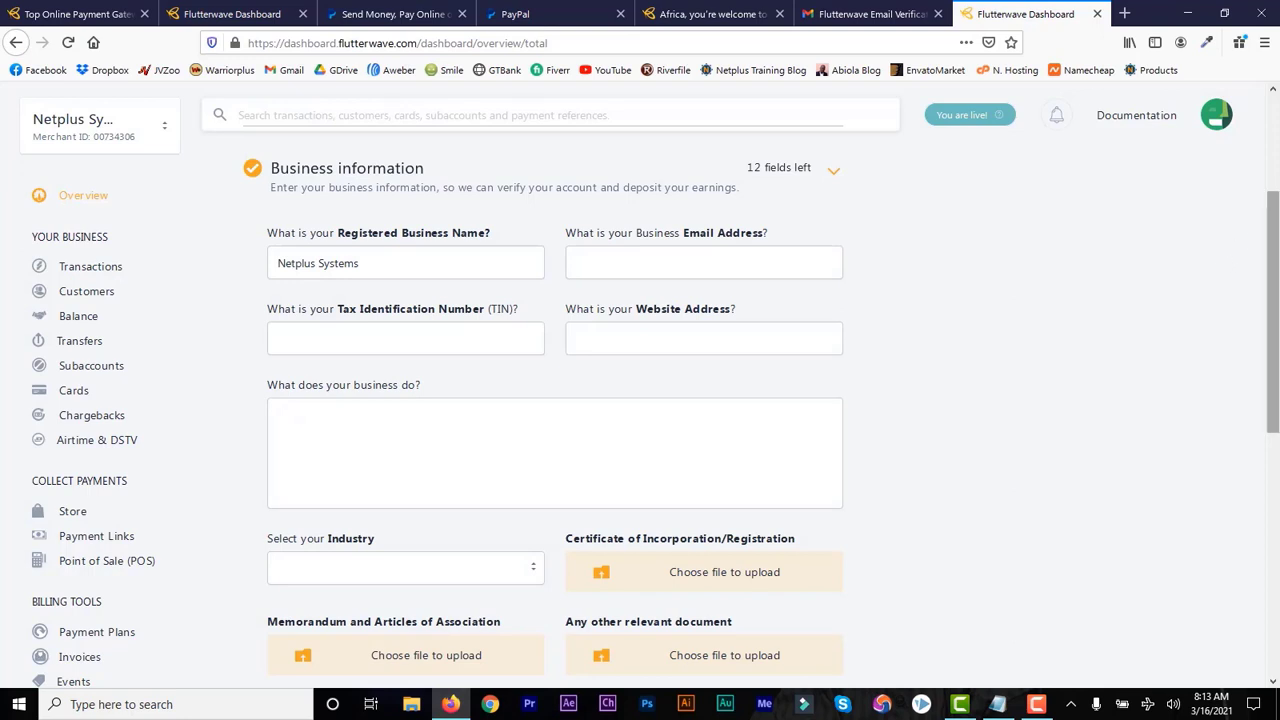
click(649, 263)
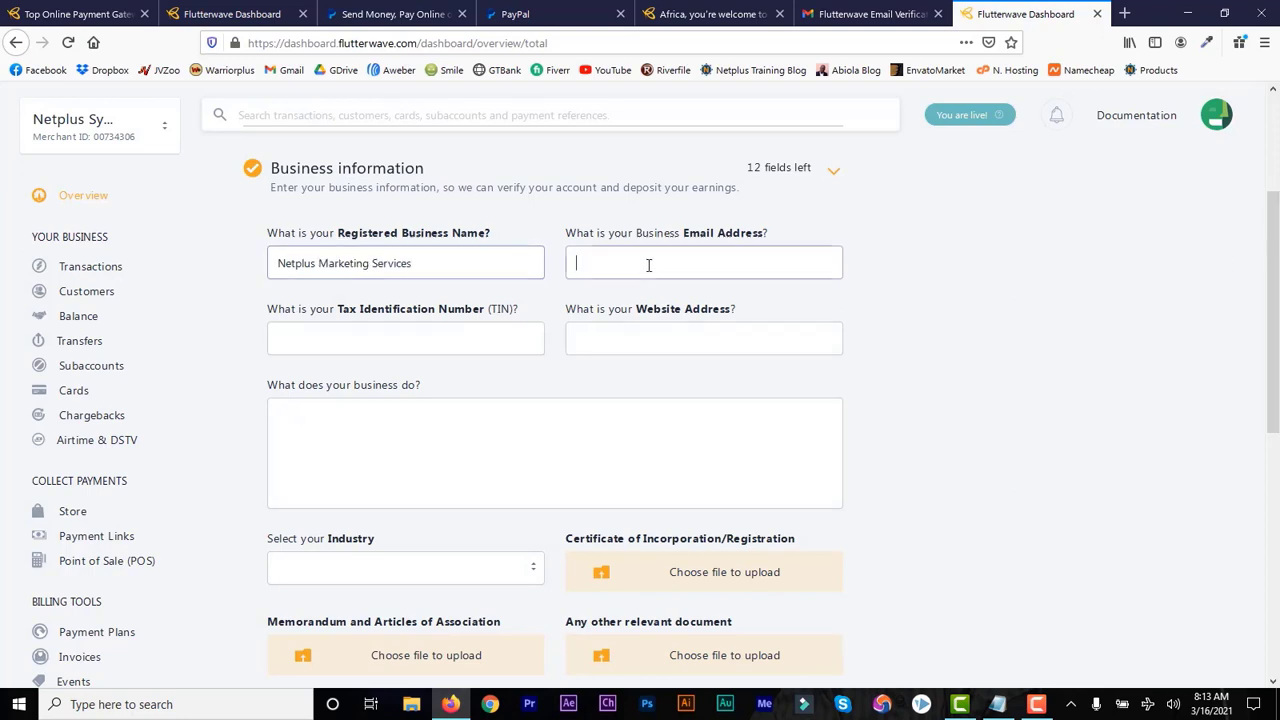
click(458, 339)
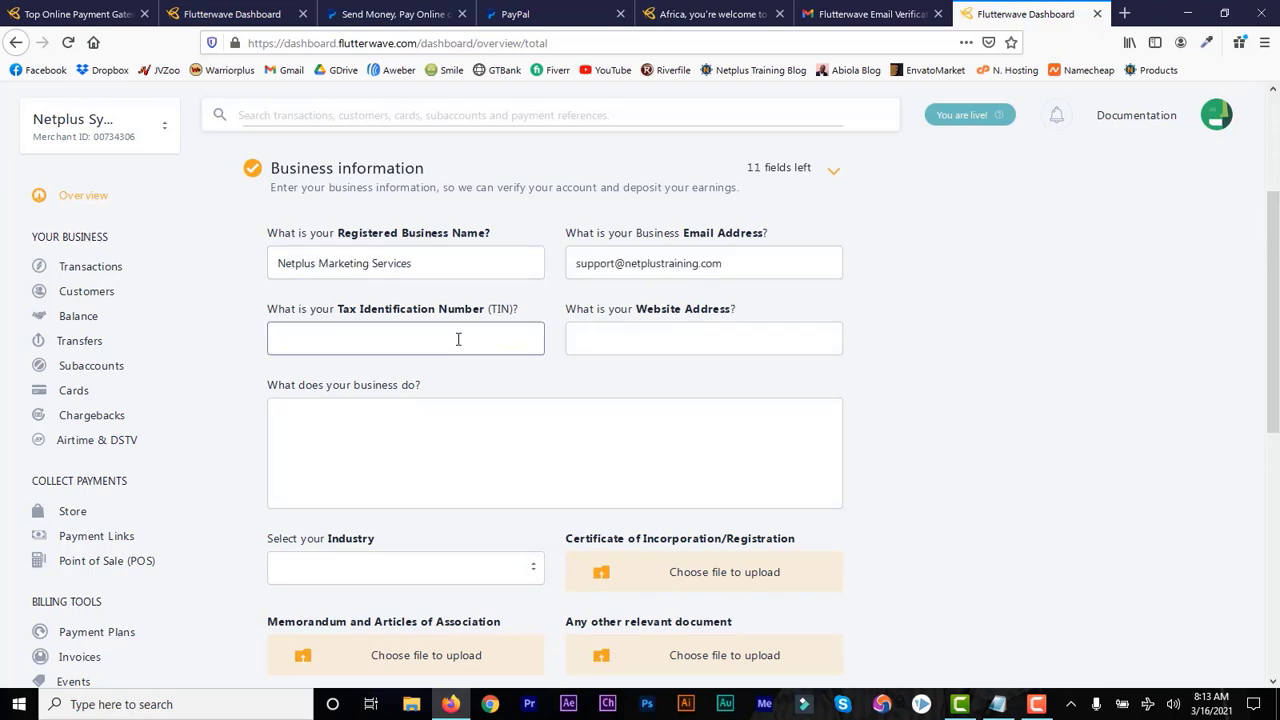
key(Tab)
Step: Paste the 'Digital Marketing and Health Products' description and set the industry to Education
click(397, 421)
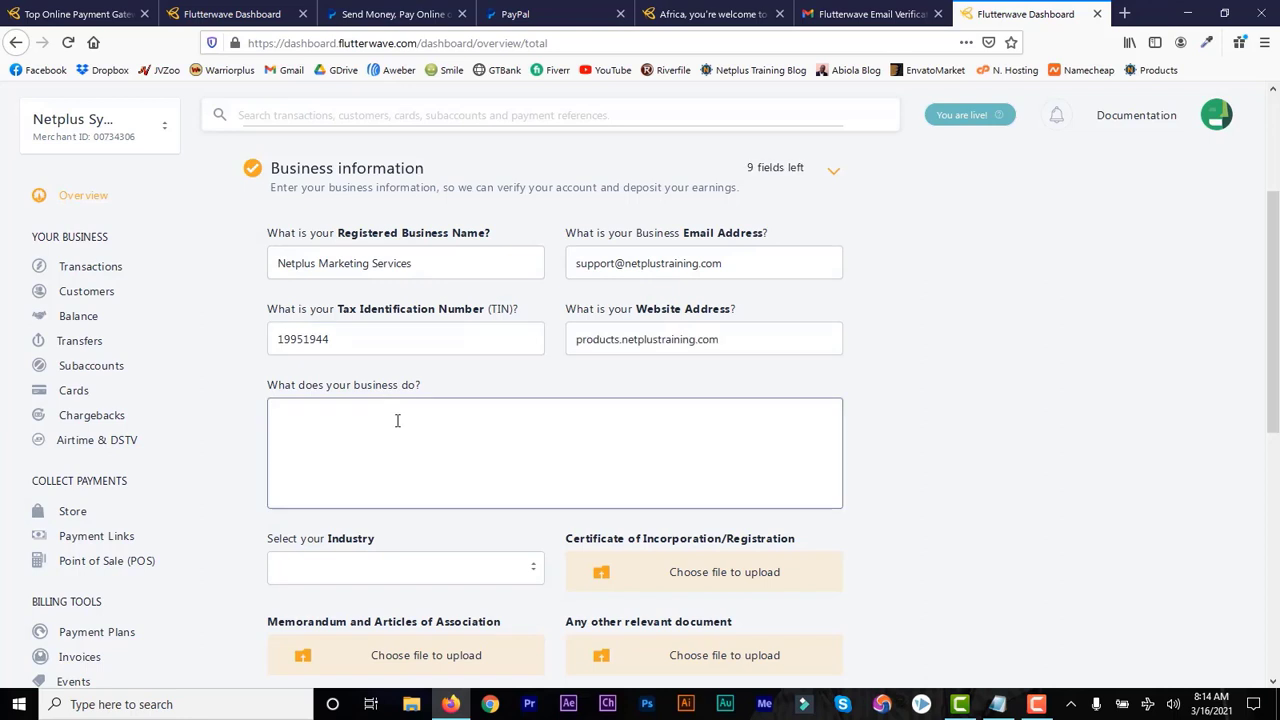
text(Digital Marketing and Health Products)
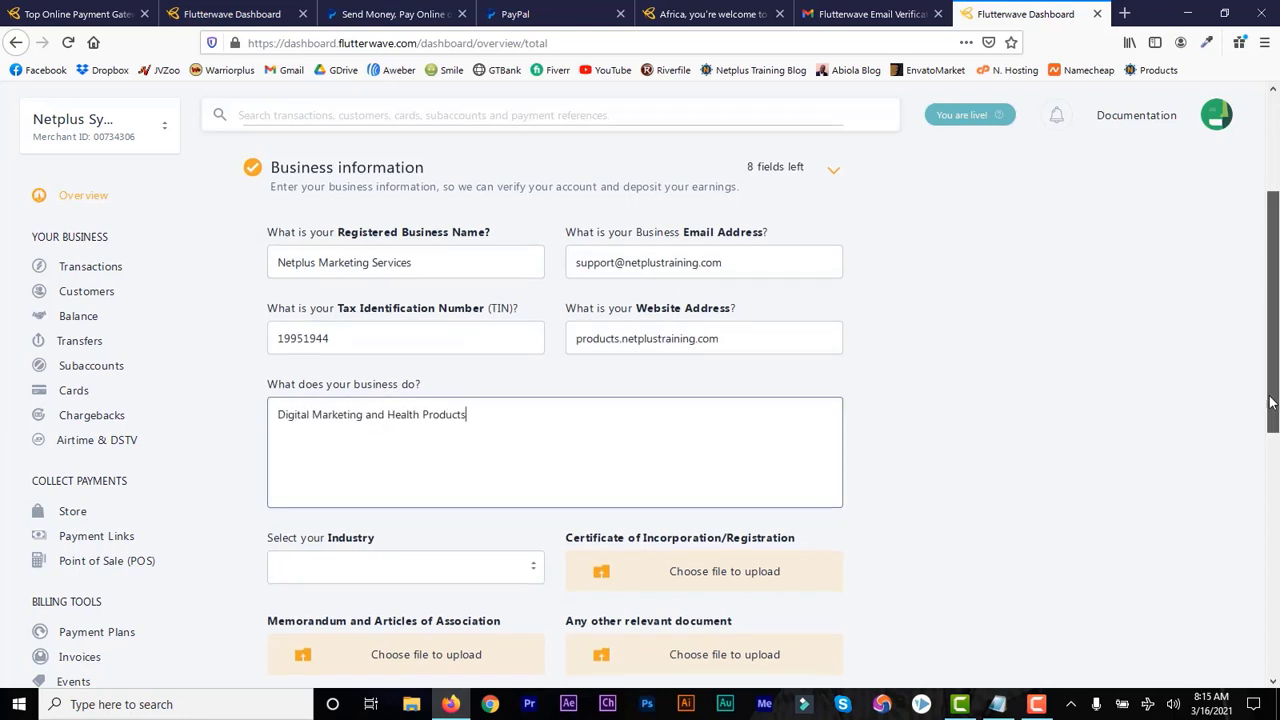
scroll(615, 308, down, 3)
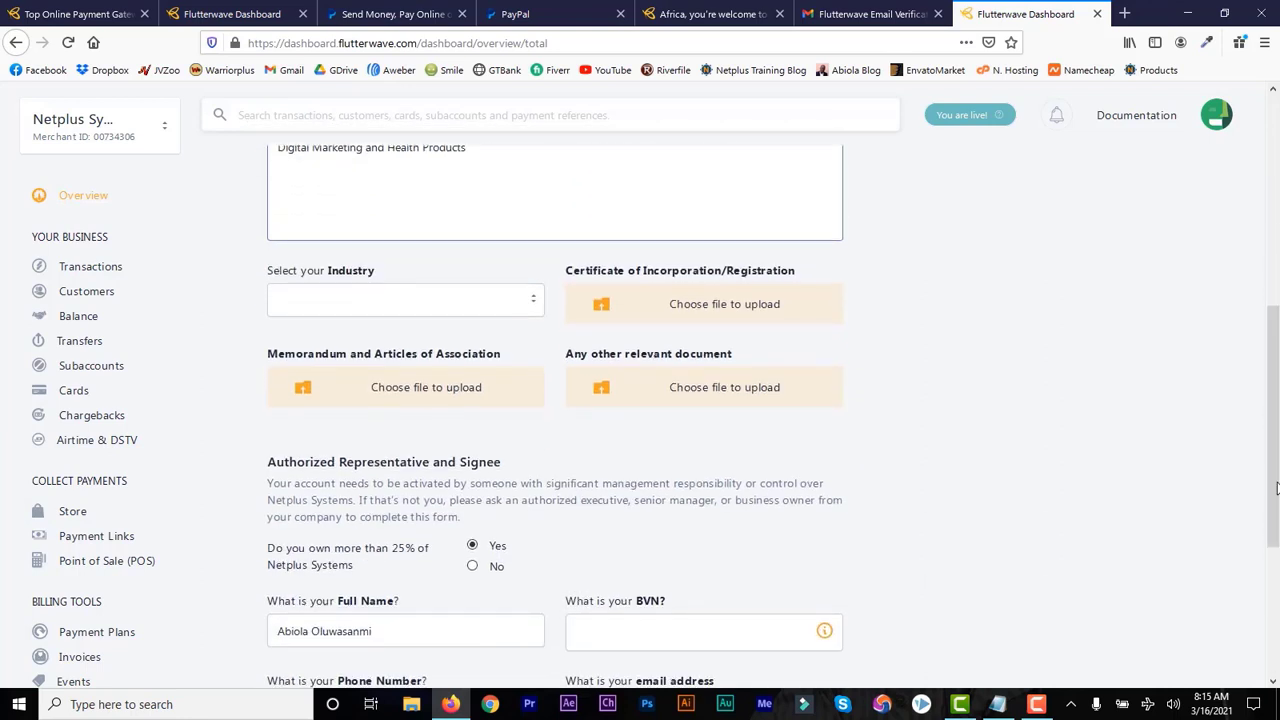
click(535, 303)
click(386, 352)
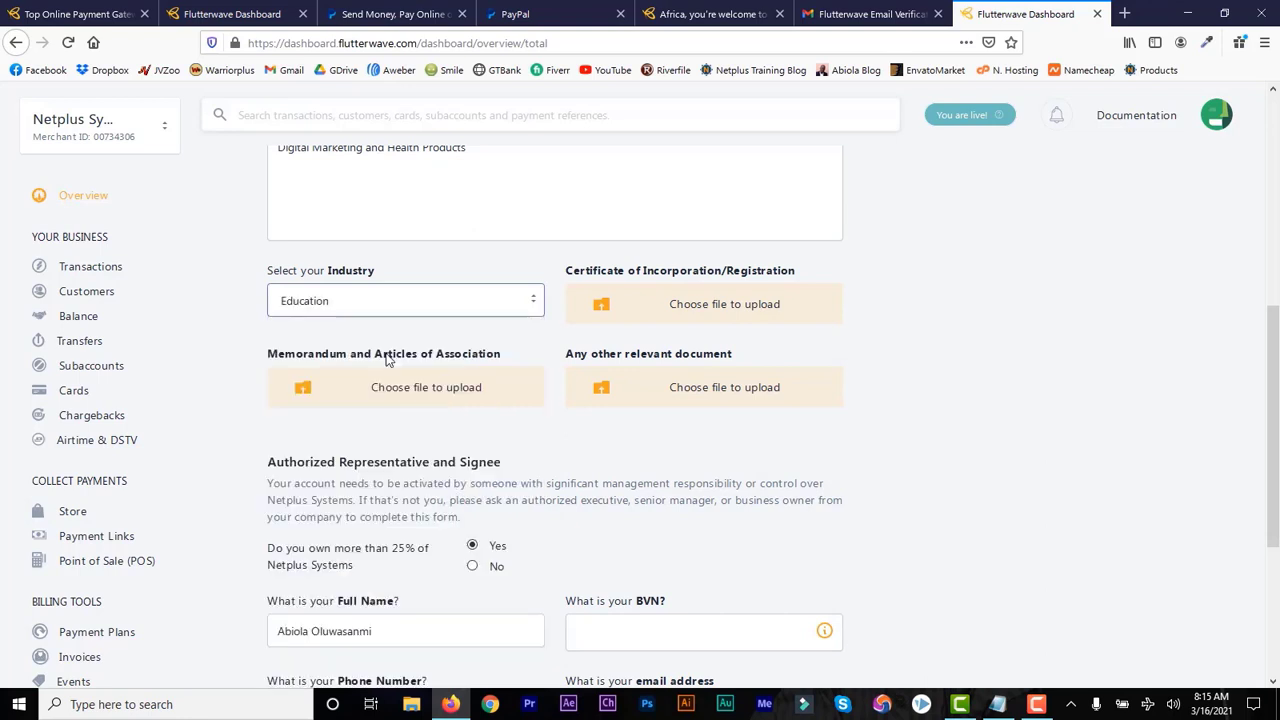
Step: Upload the certificate of incorporation image file, then scroll down to the next section
click(603, 308)
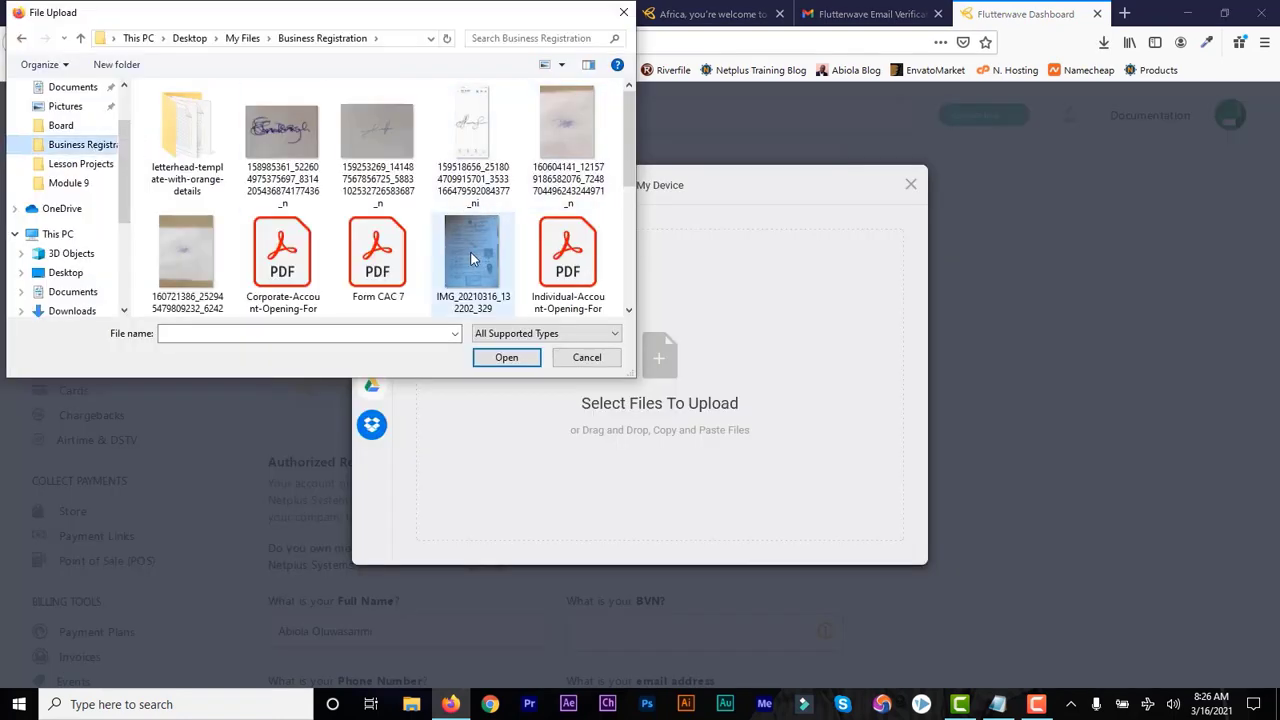
double_click(472, 258)
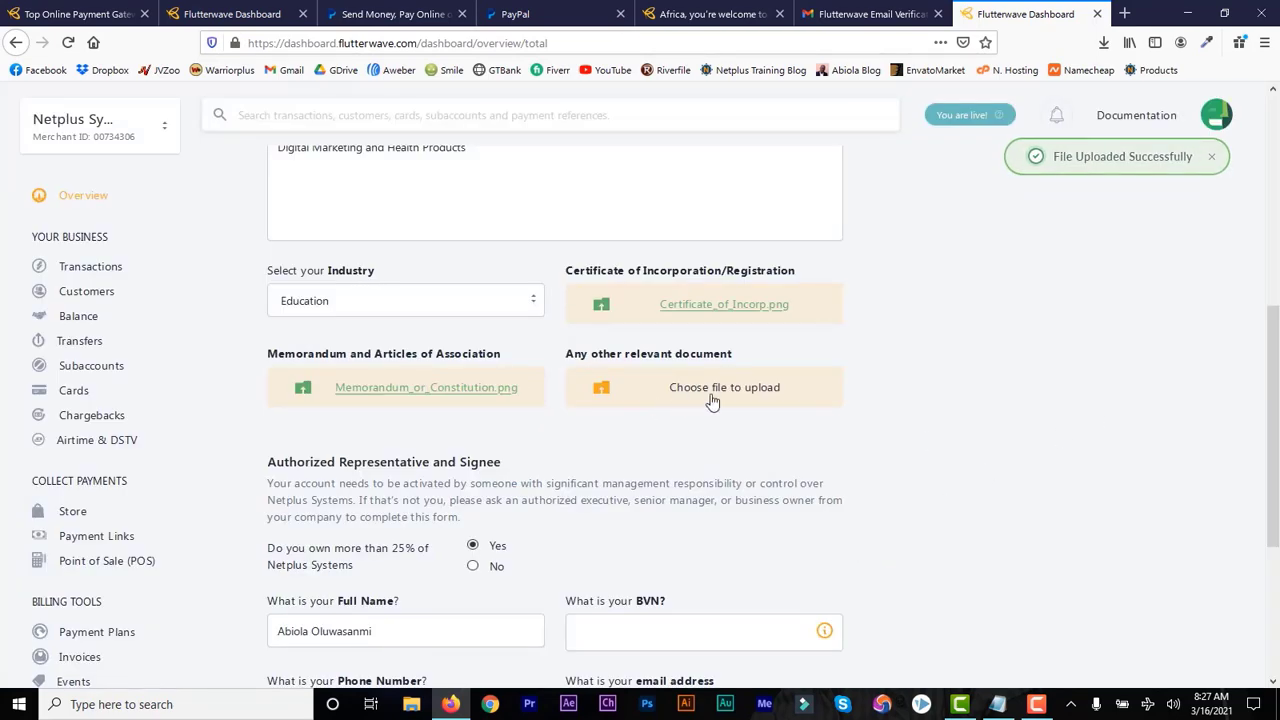
drag(1274, 372, 1274, 500)
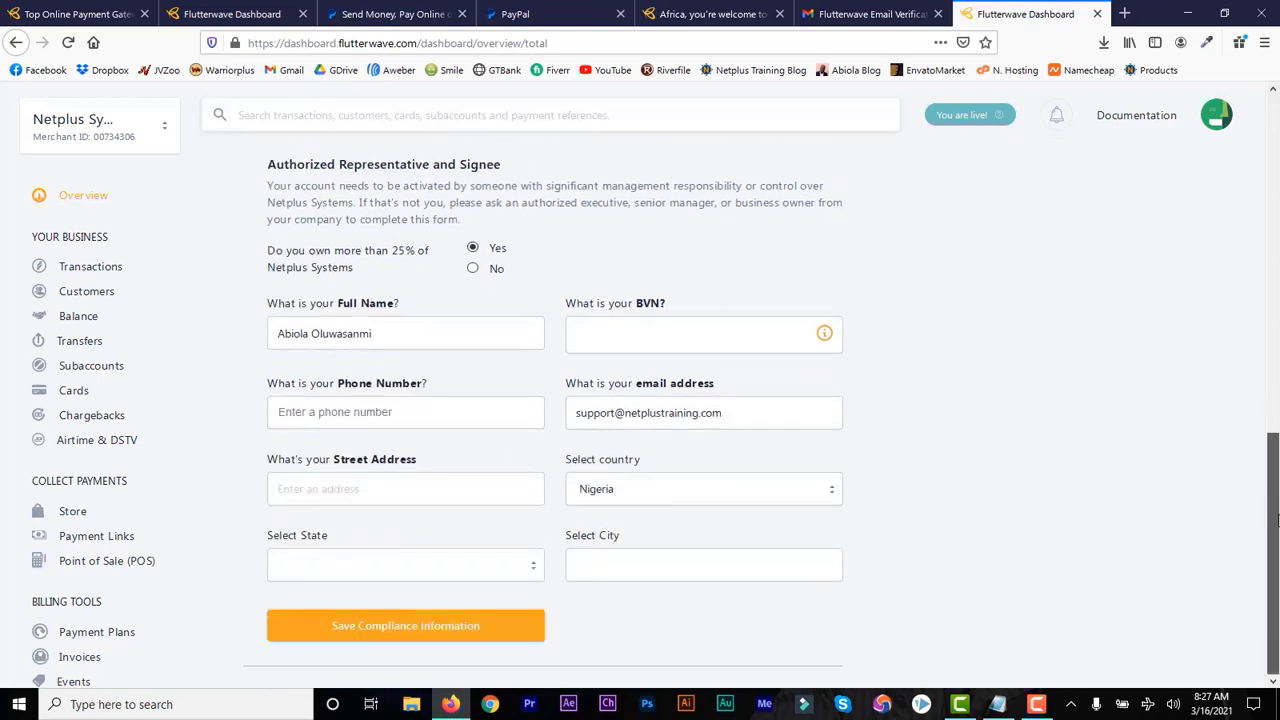
Step: Enter the representative's BVN and phone number, then select the verification code field
click(679, 340)
key(ctrl+v)
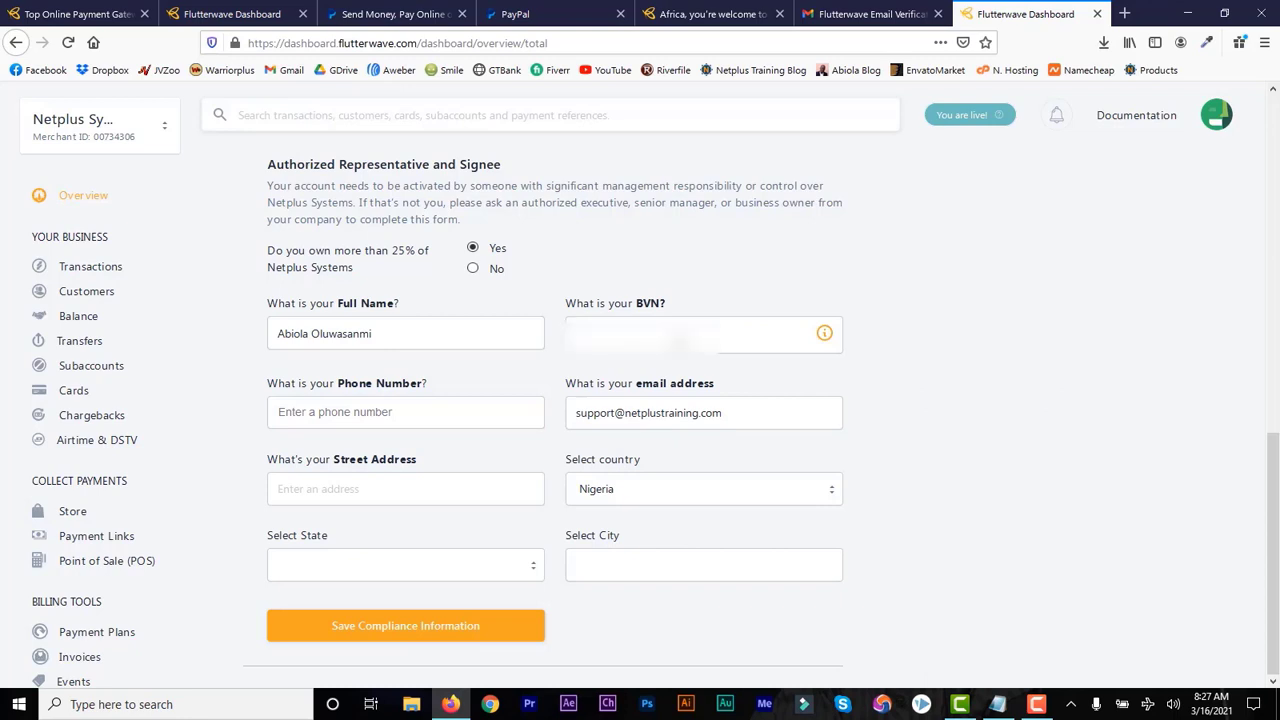
click(385, 413)
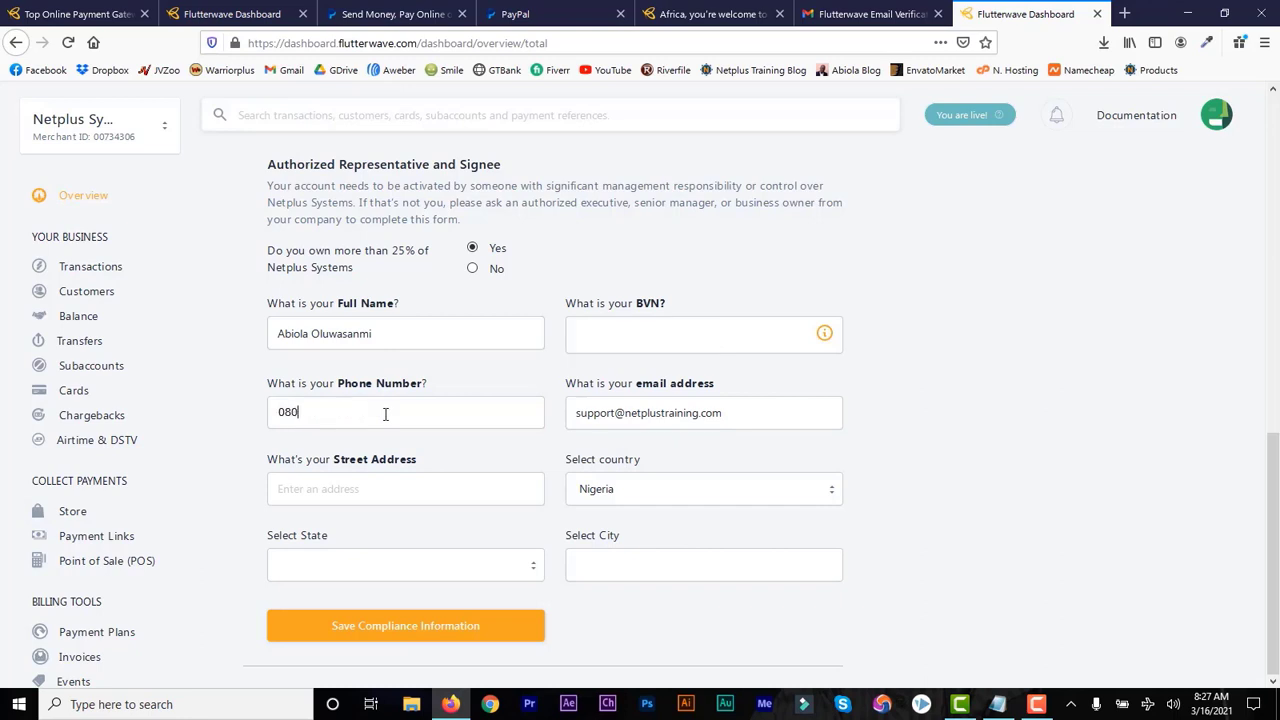
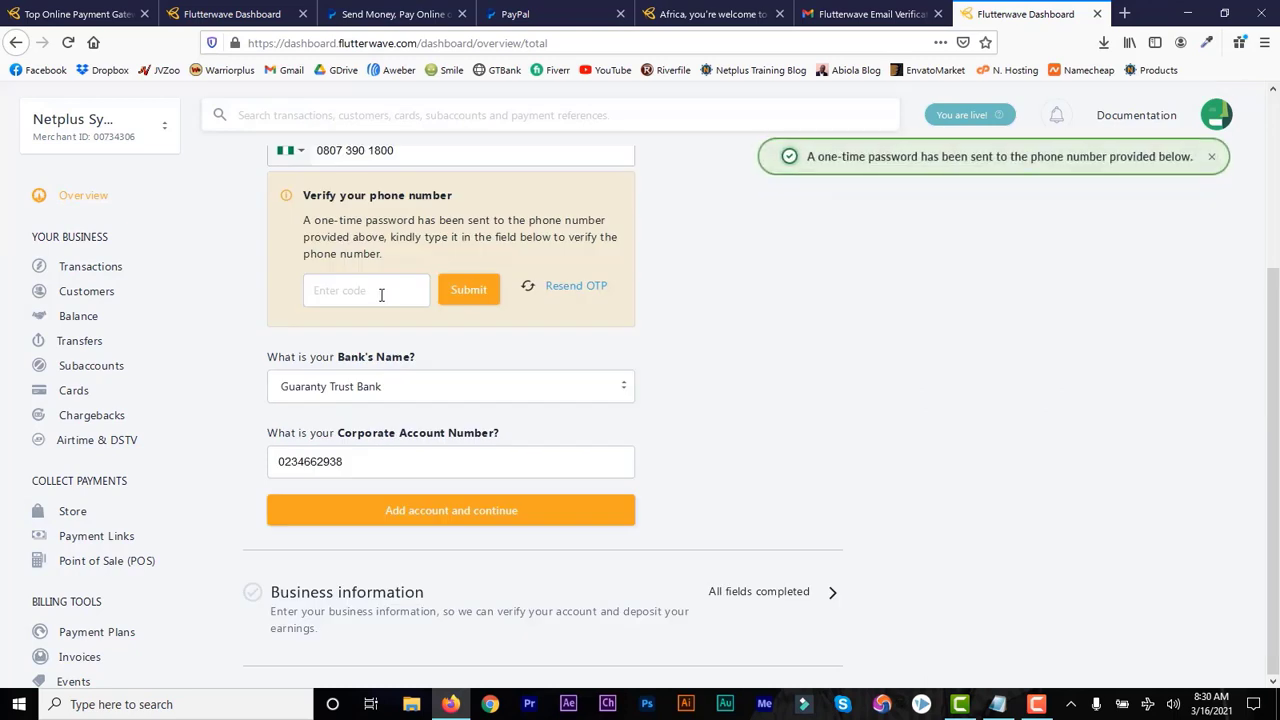
click(381, 292)
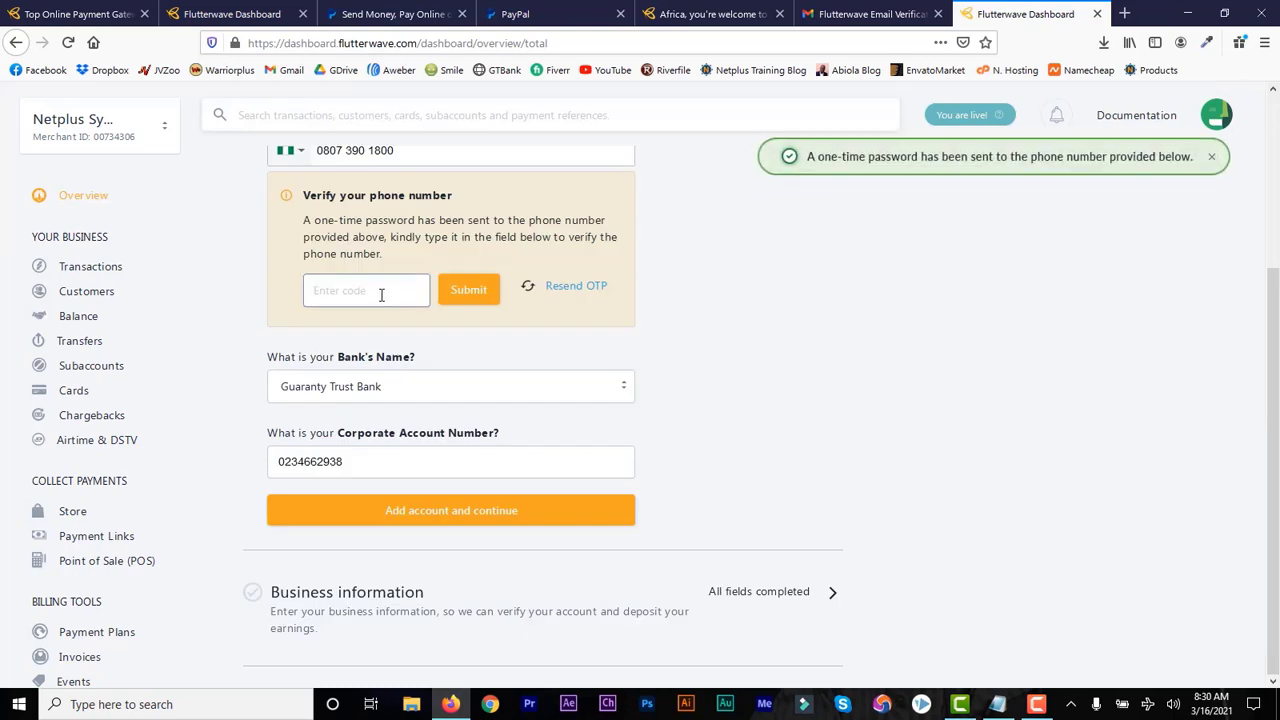
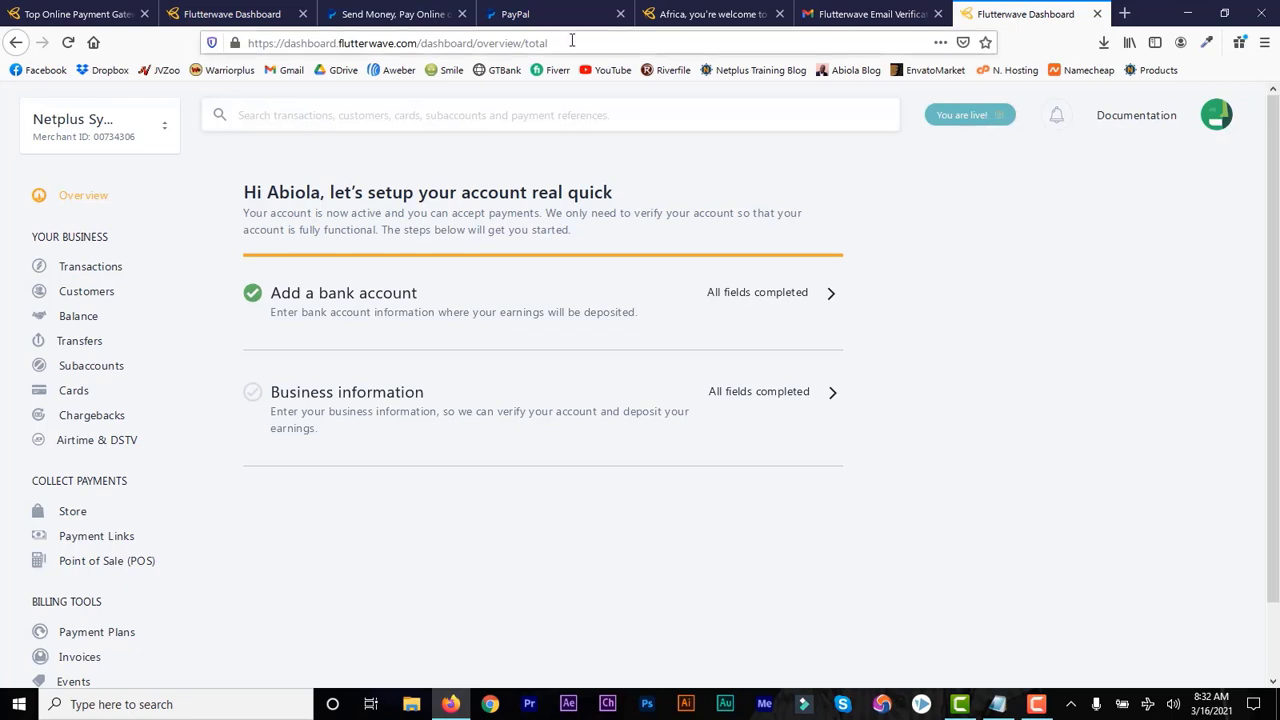
Step: Open Payment Links and view the Netplus Systems link's public payment page
scroll(94, 443, down, 2)
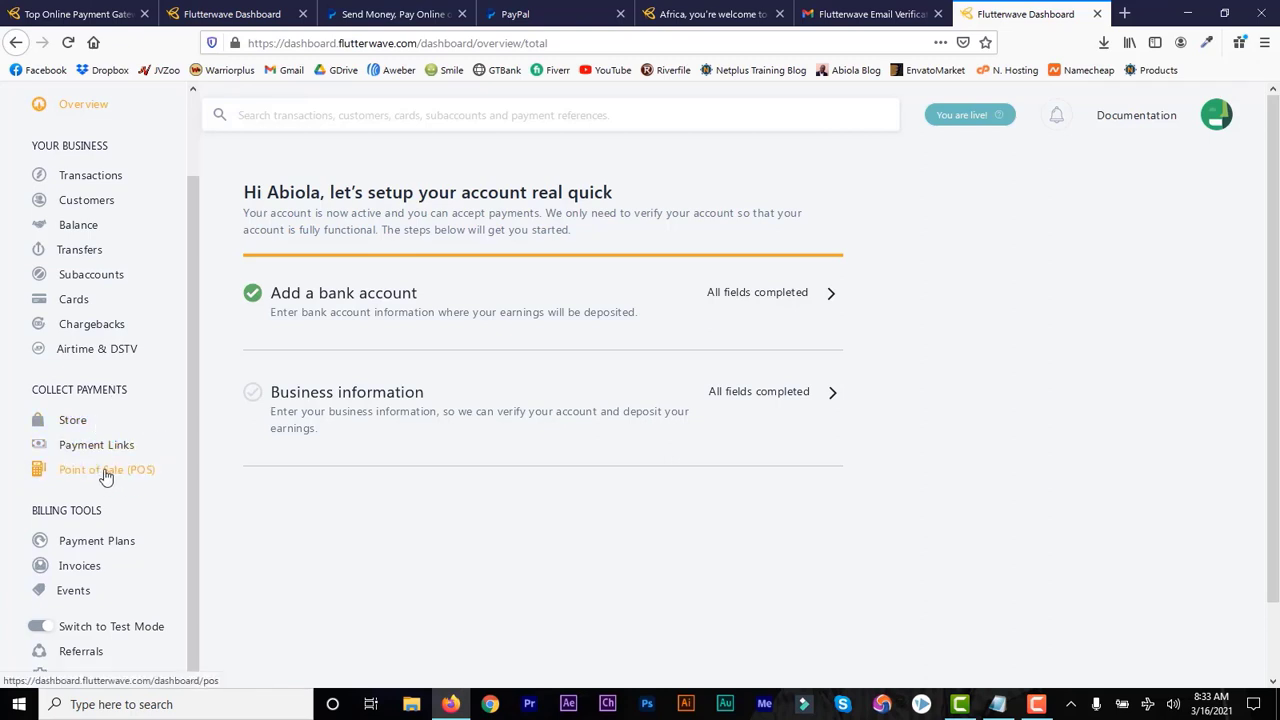
click(104, 452)
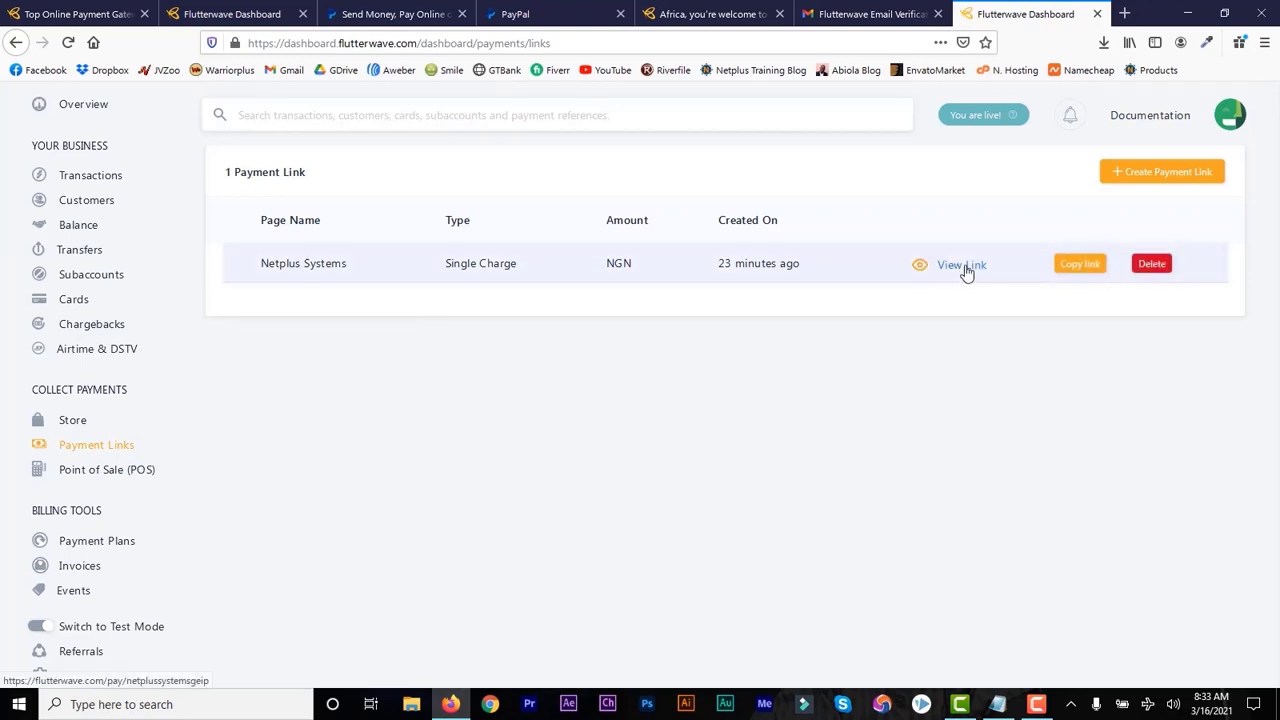
click(965, 272)
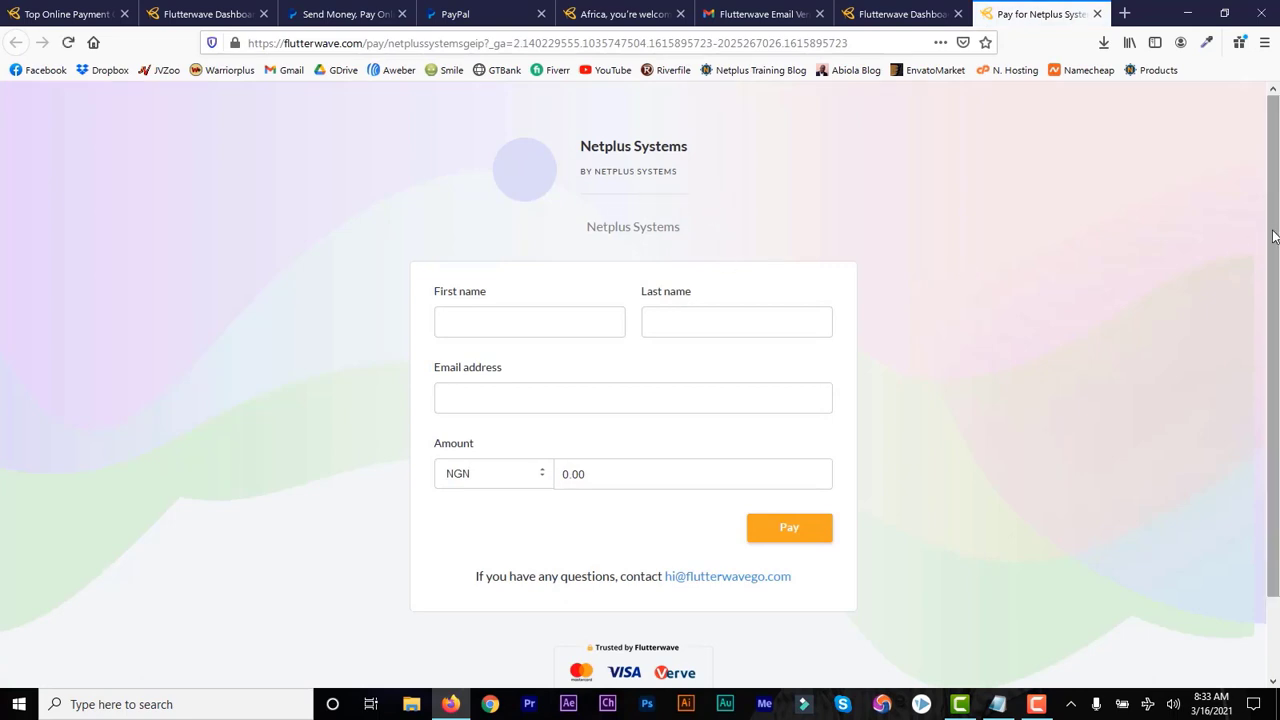
Step: Scroll the Netplus Systems payment form, try its First name and Last name fields, then return to the dashboard
scroll(1270, 261, down, 2)
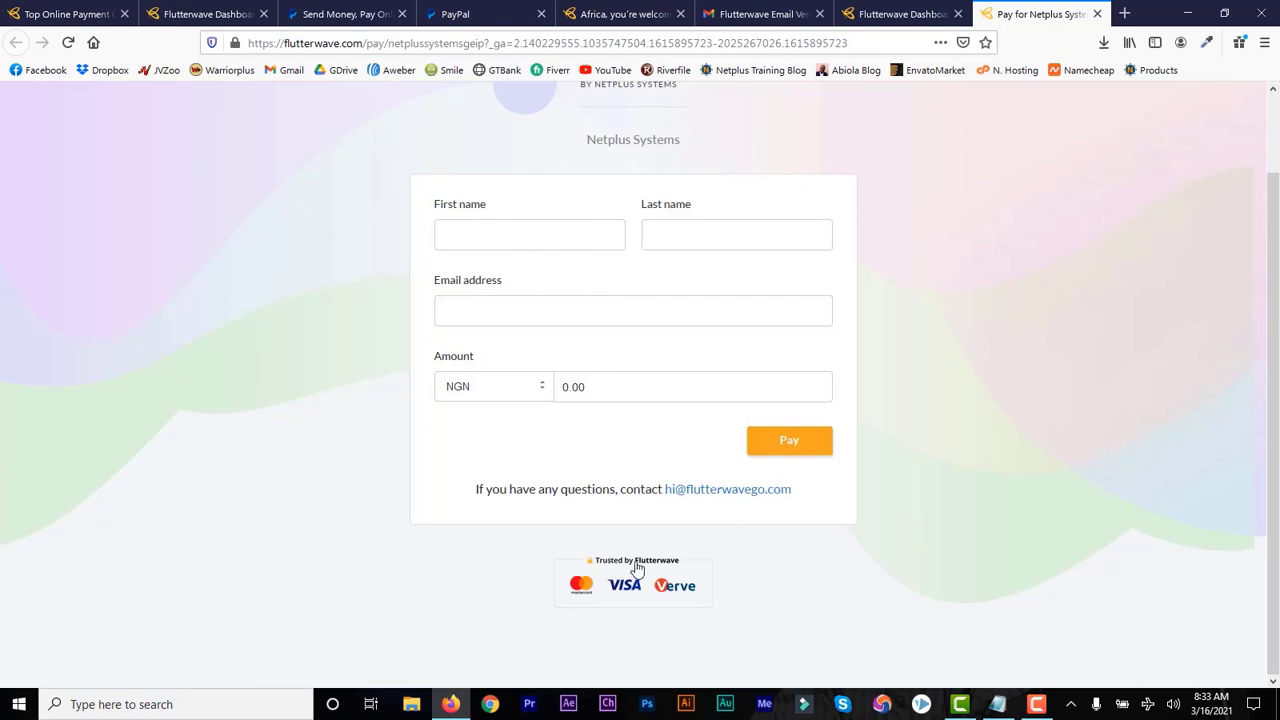
scroll(1276, 271, up, 2)
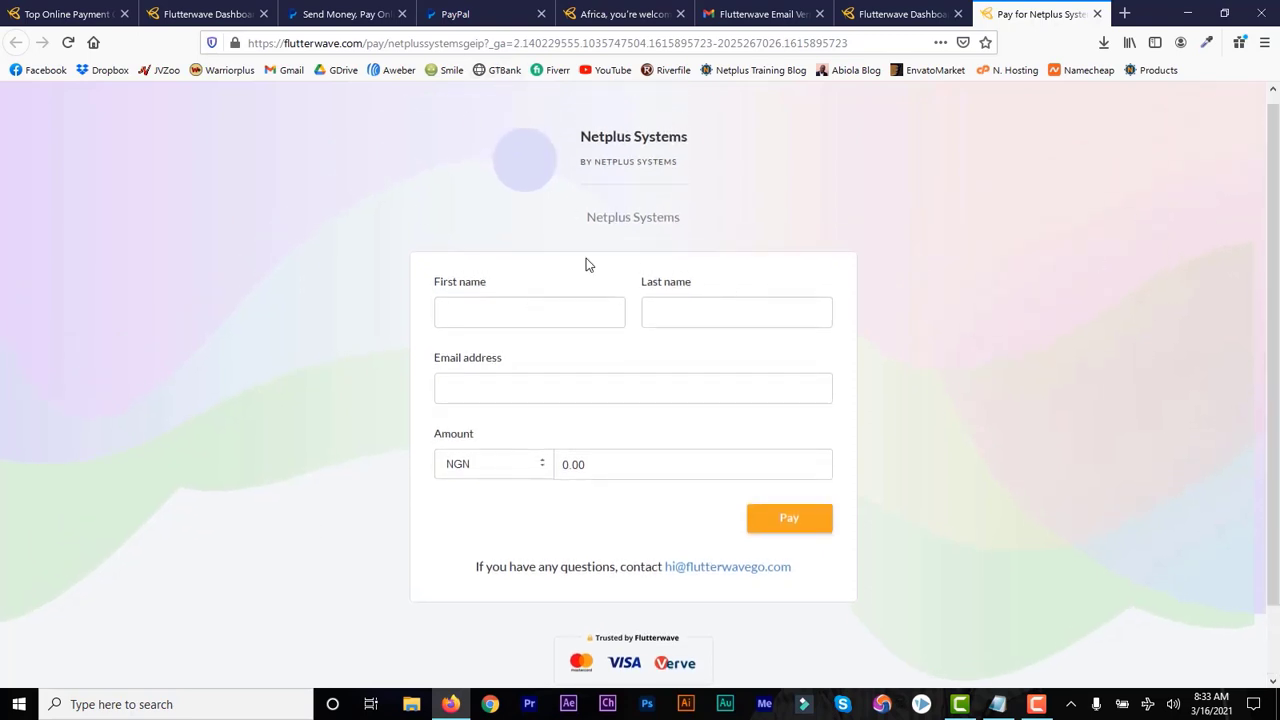
click(503, 318)
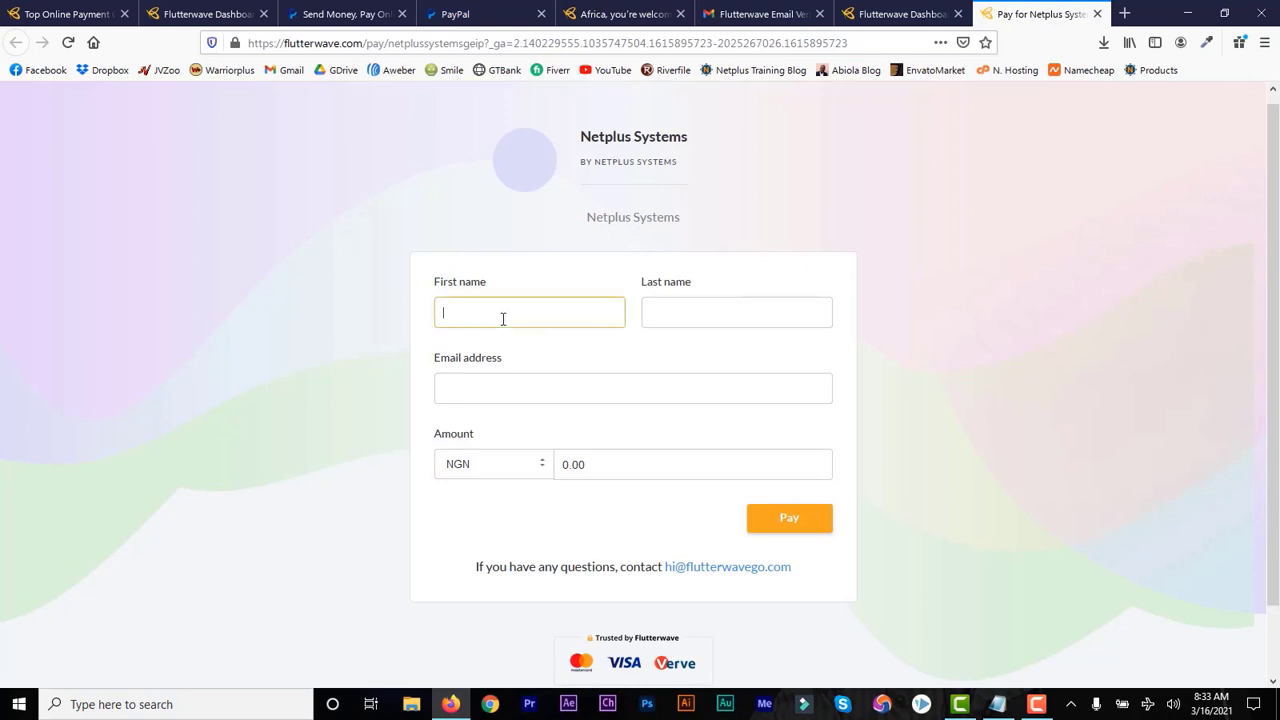
click(688, 322)
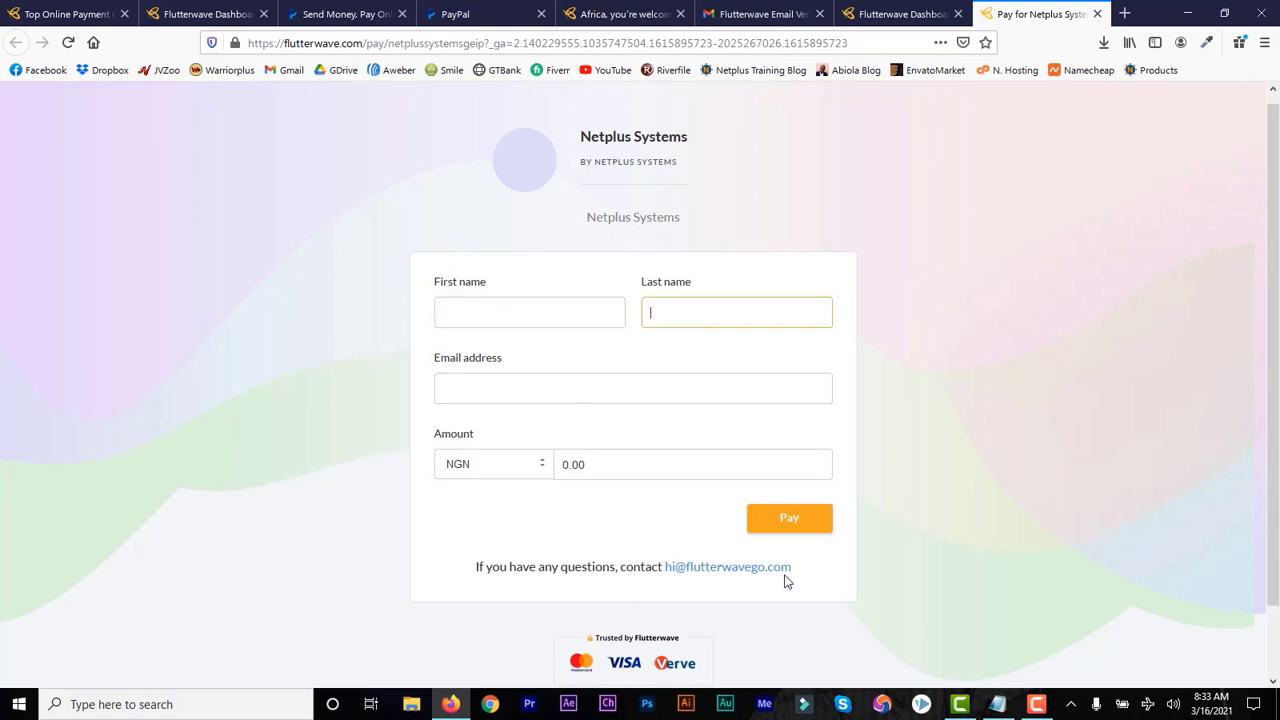
click(911, 17)
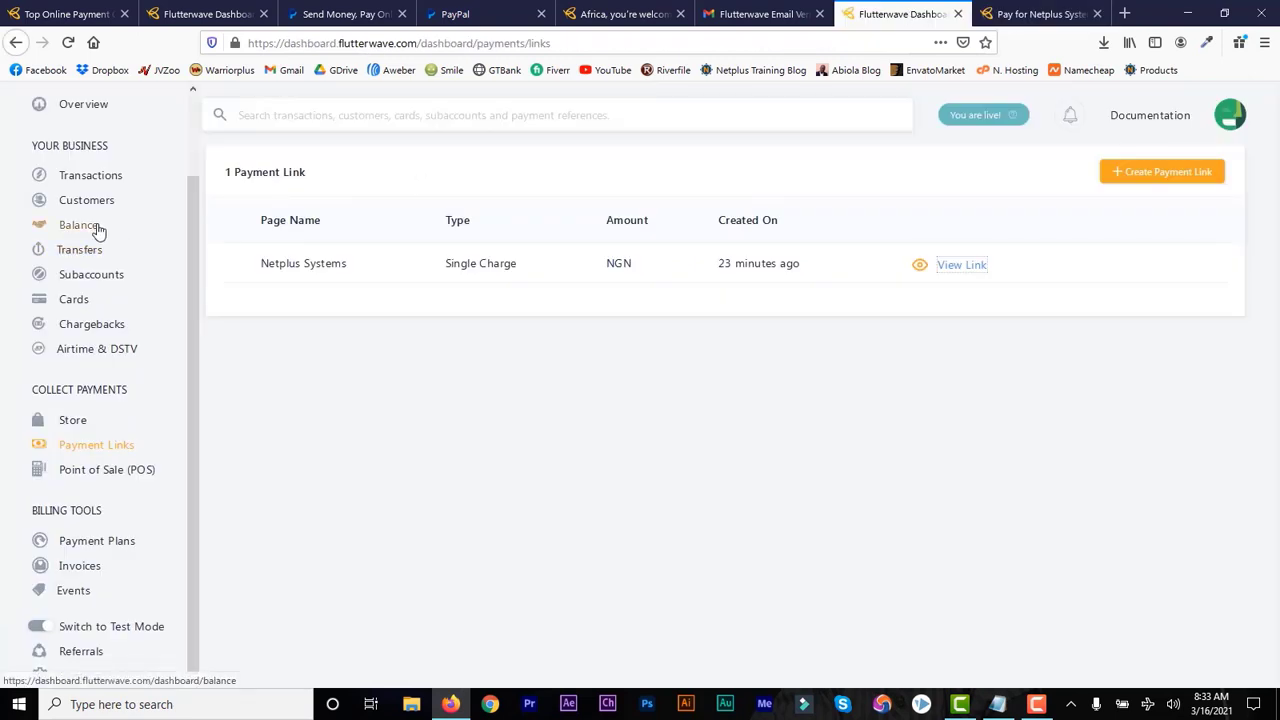
Step: Open the empty Transactions list and step through its four-step guided tour to Done
click(100, 180)
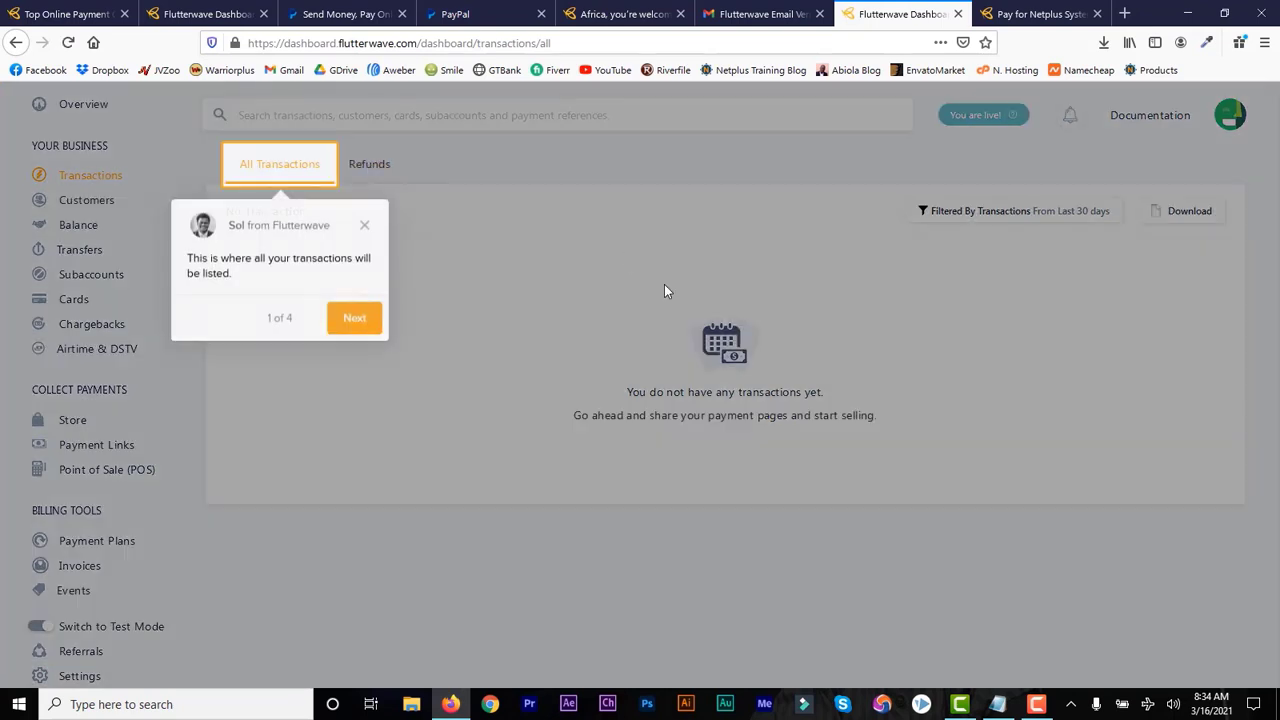
click(352, 322)
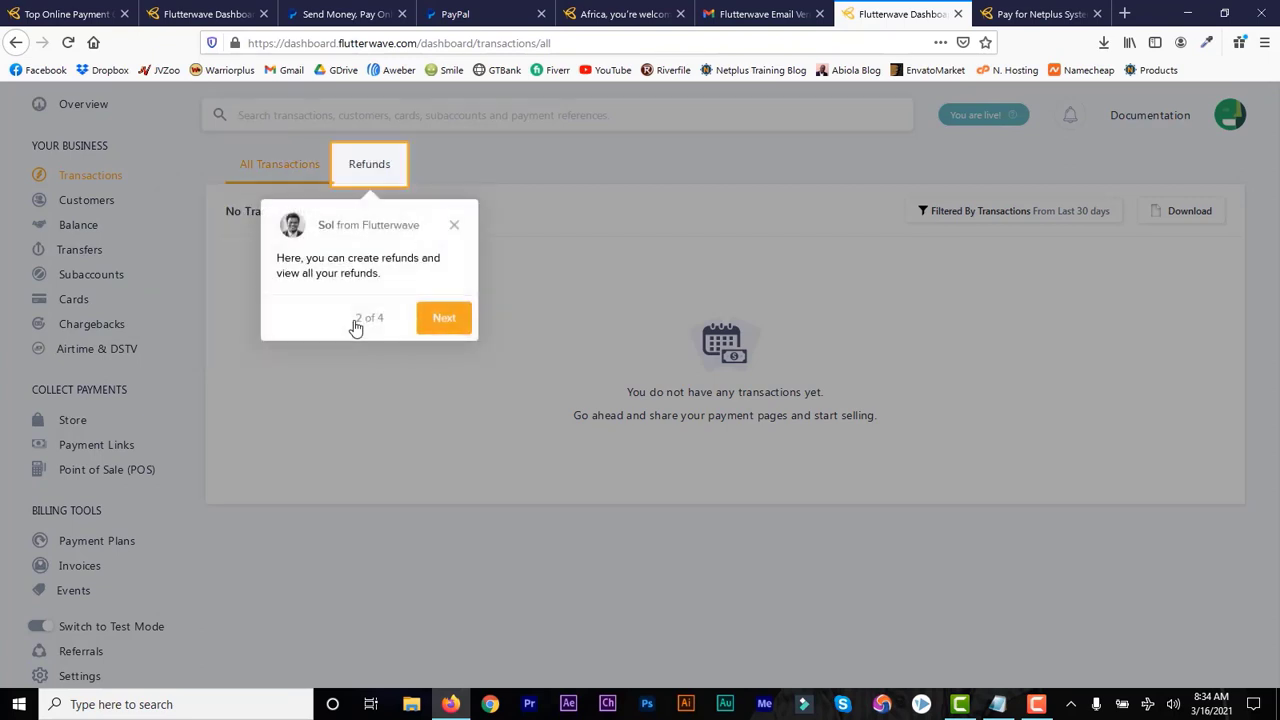
click(446, 317)
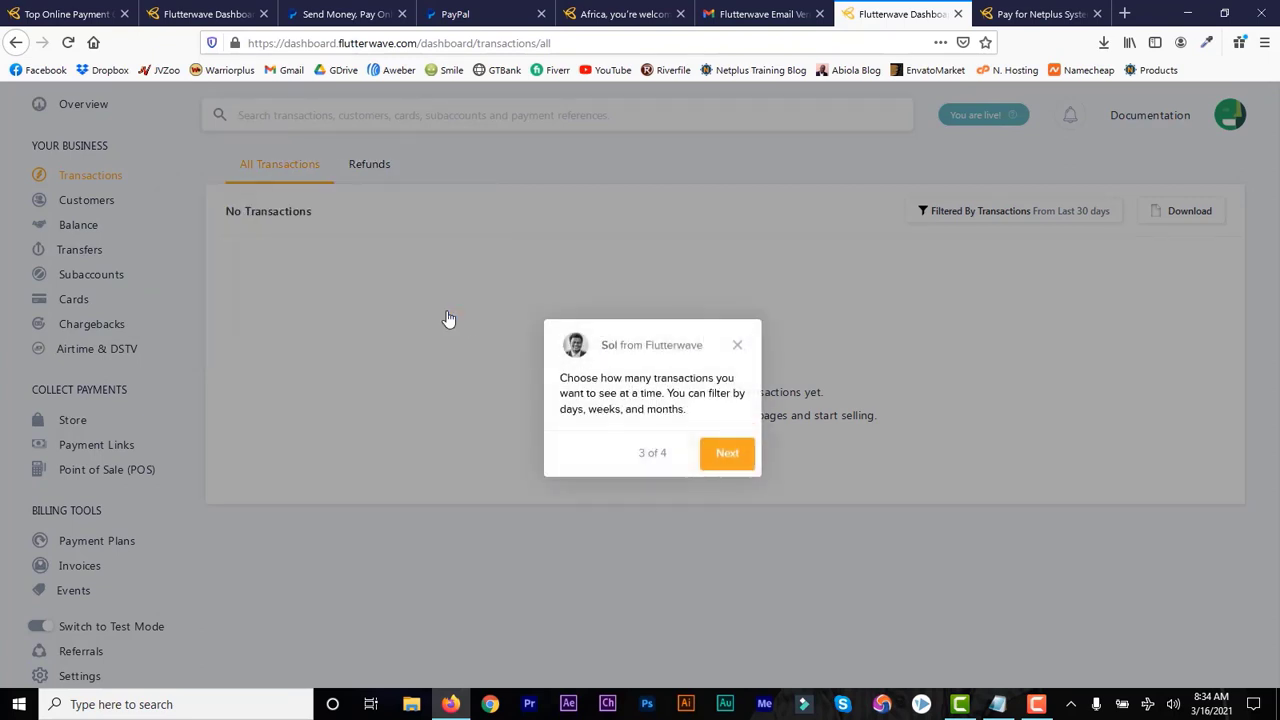
click(727, 452)
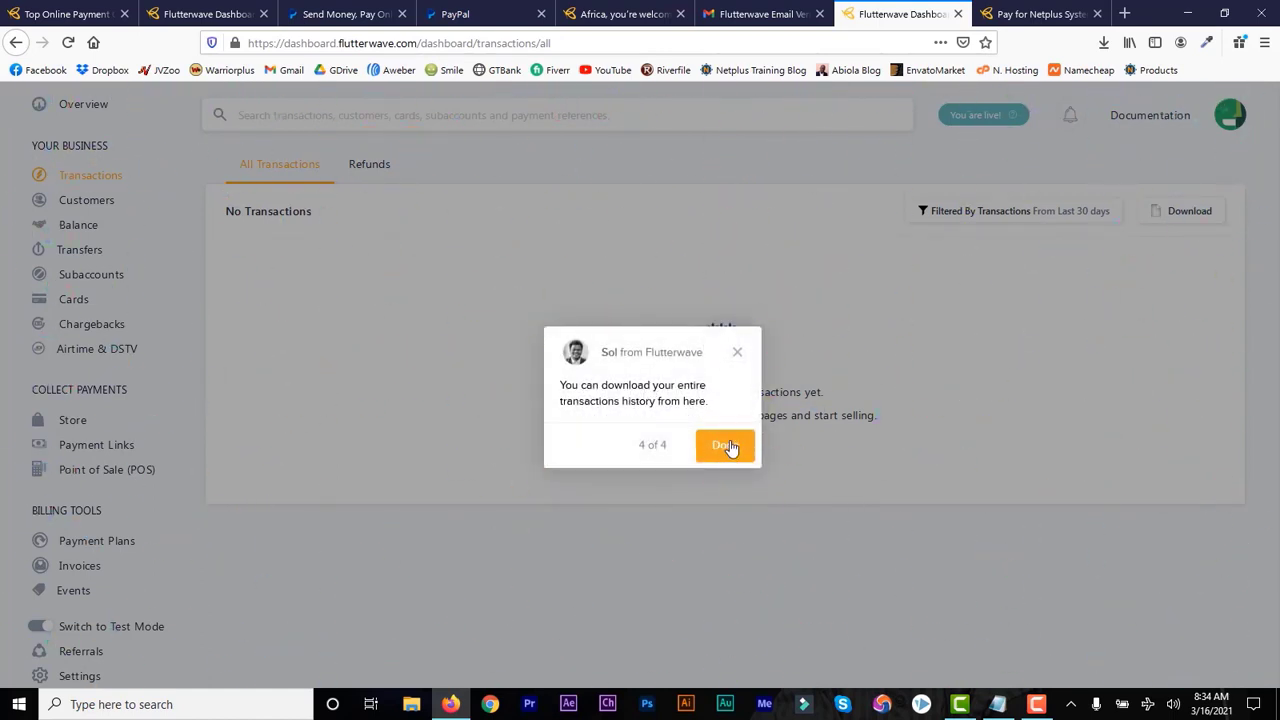
click(730, 443)
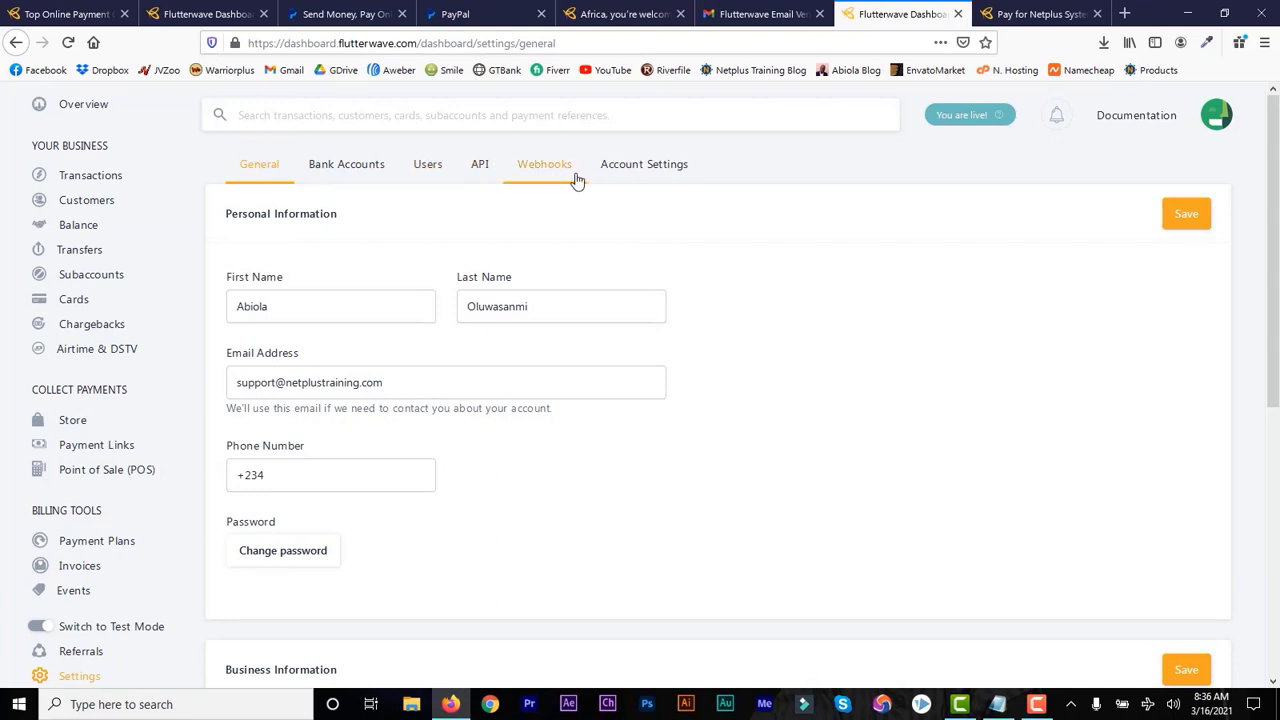
Step: In Account Settings, enable PayPal as a payment method
click(631, 173)
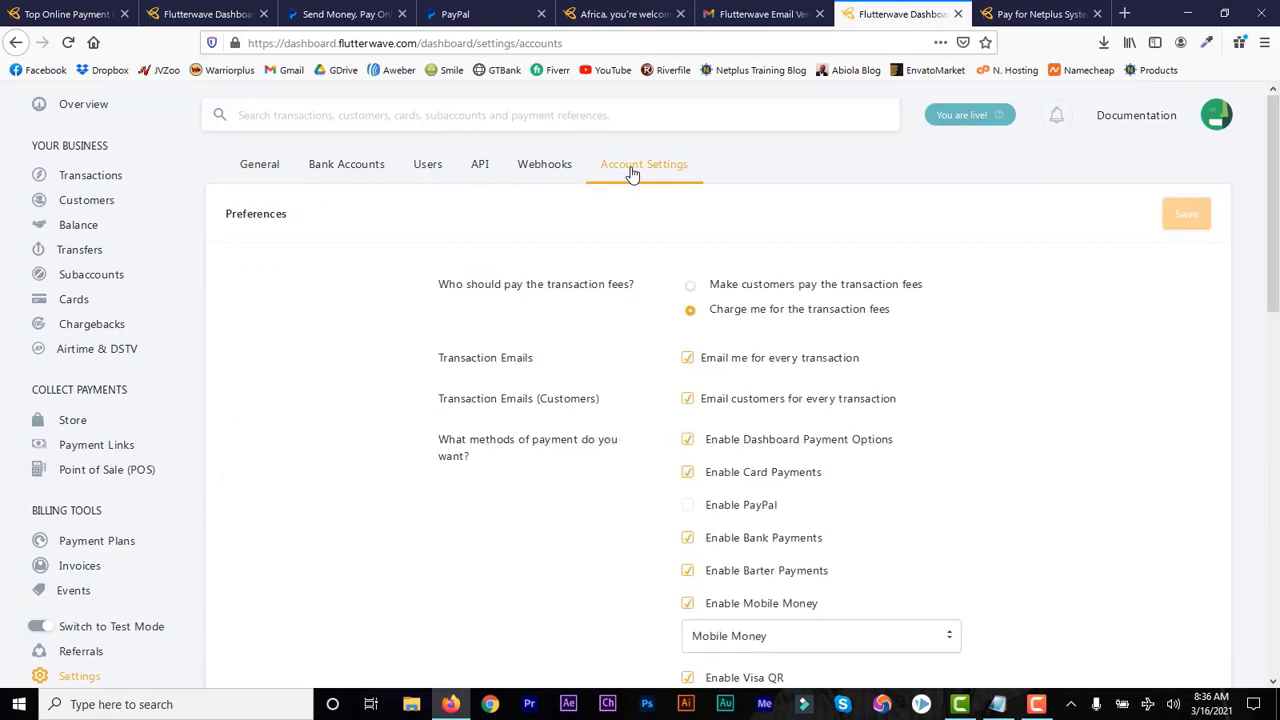
scroll(1272, 258, down, 3)
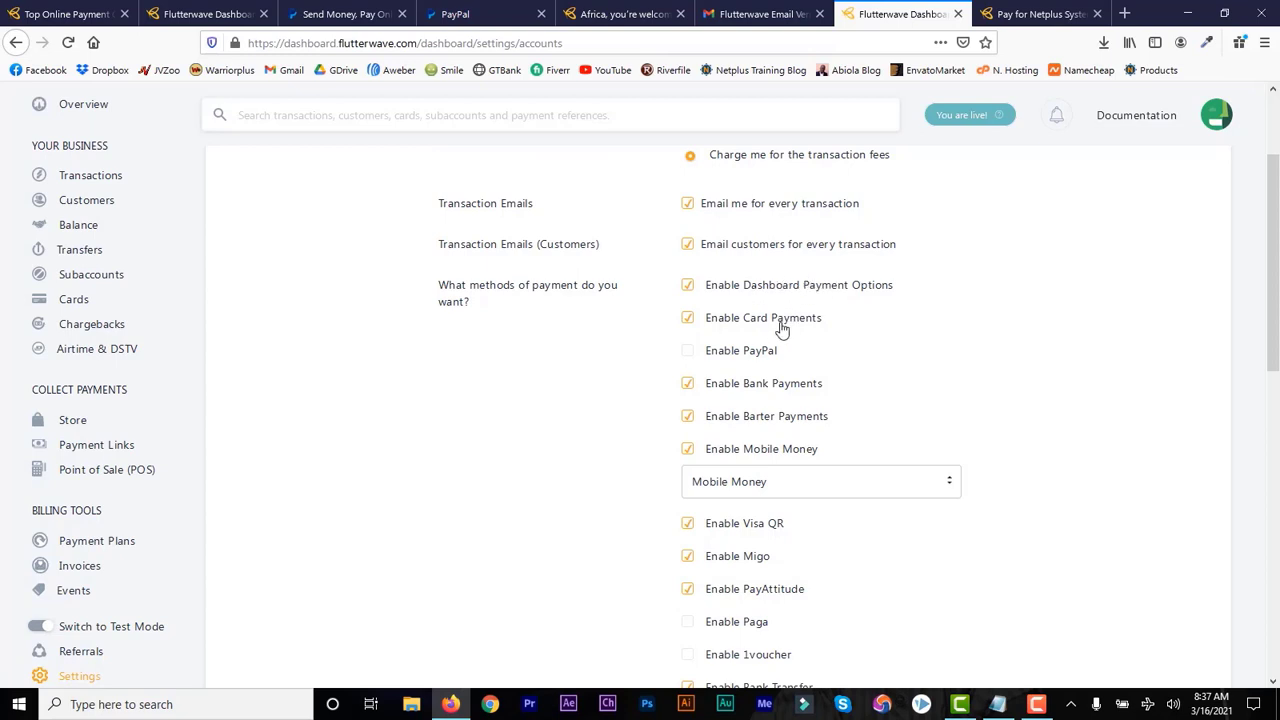
click(689, 355)
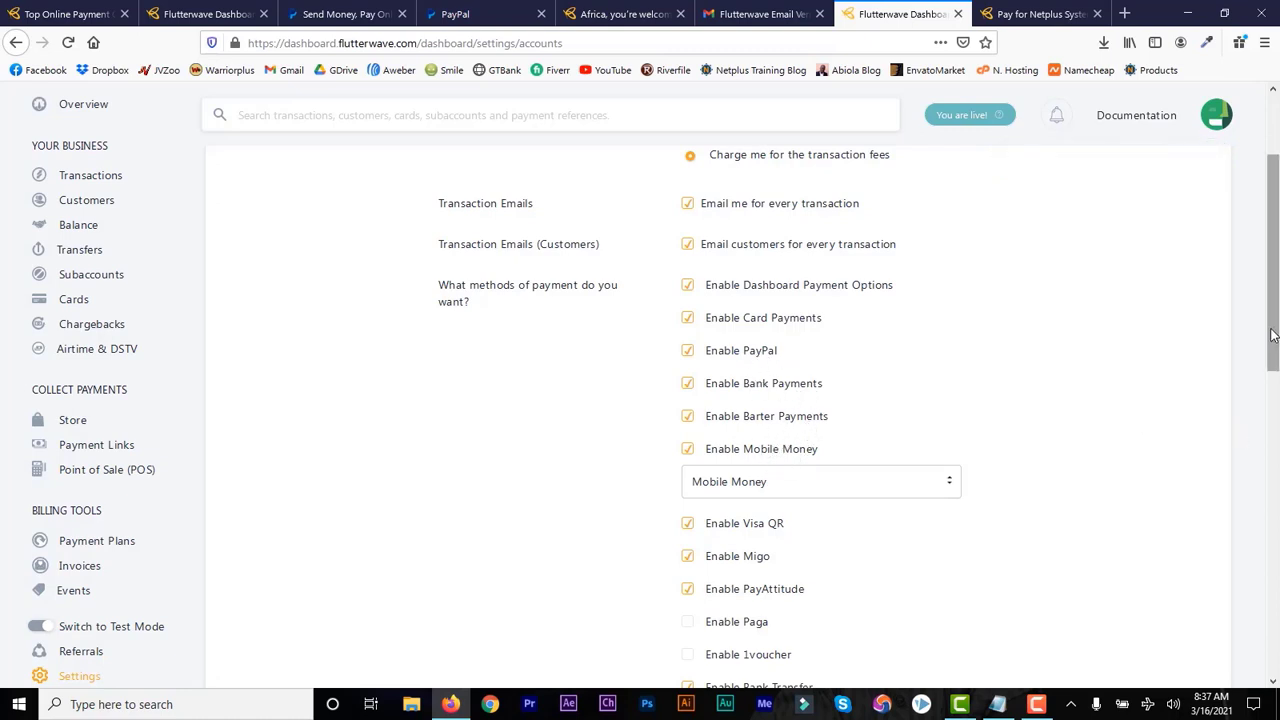
Step: Make customers pay the transaction fees, save the preferences, and view the Bank Accounts
drag(1273, 335, 1275, 476)
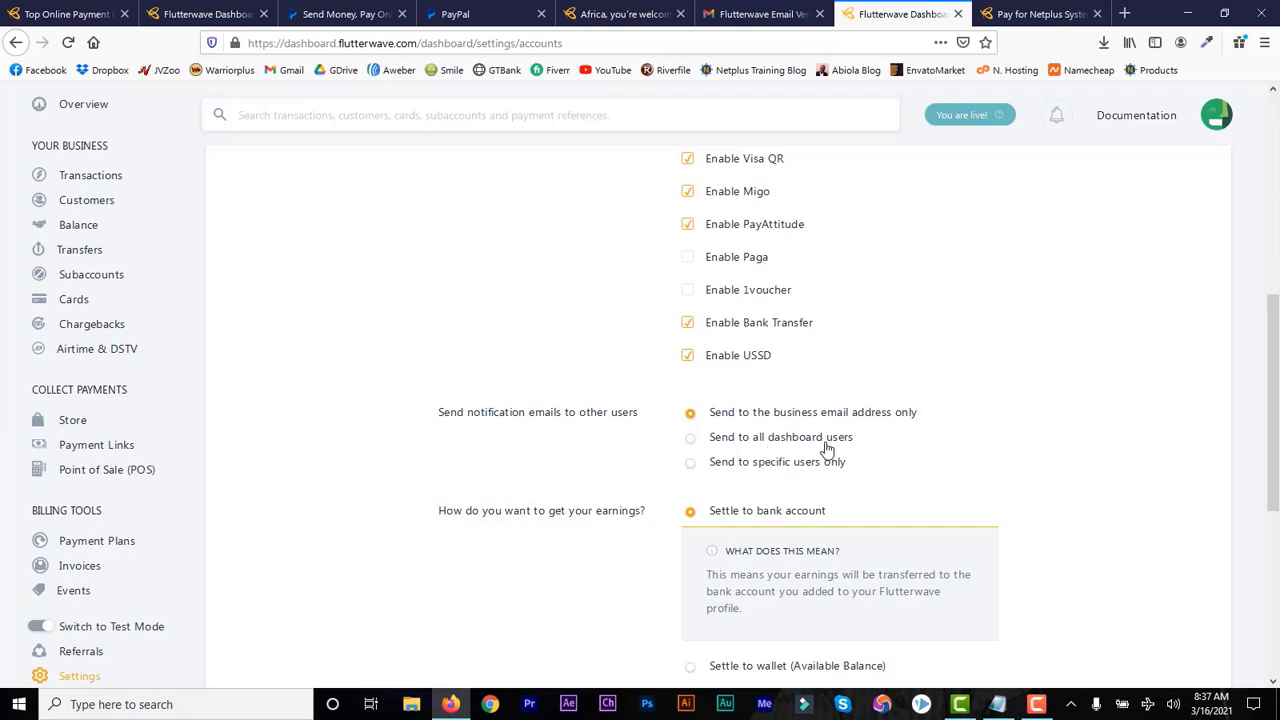
scroll(742, 354, down, 3)
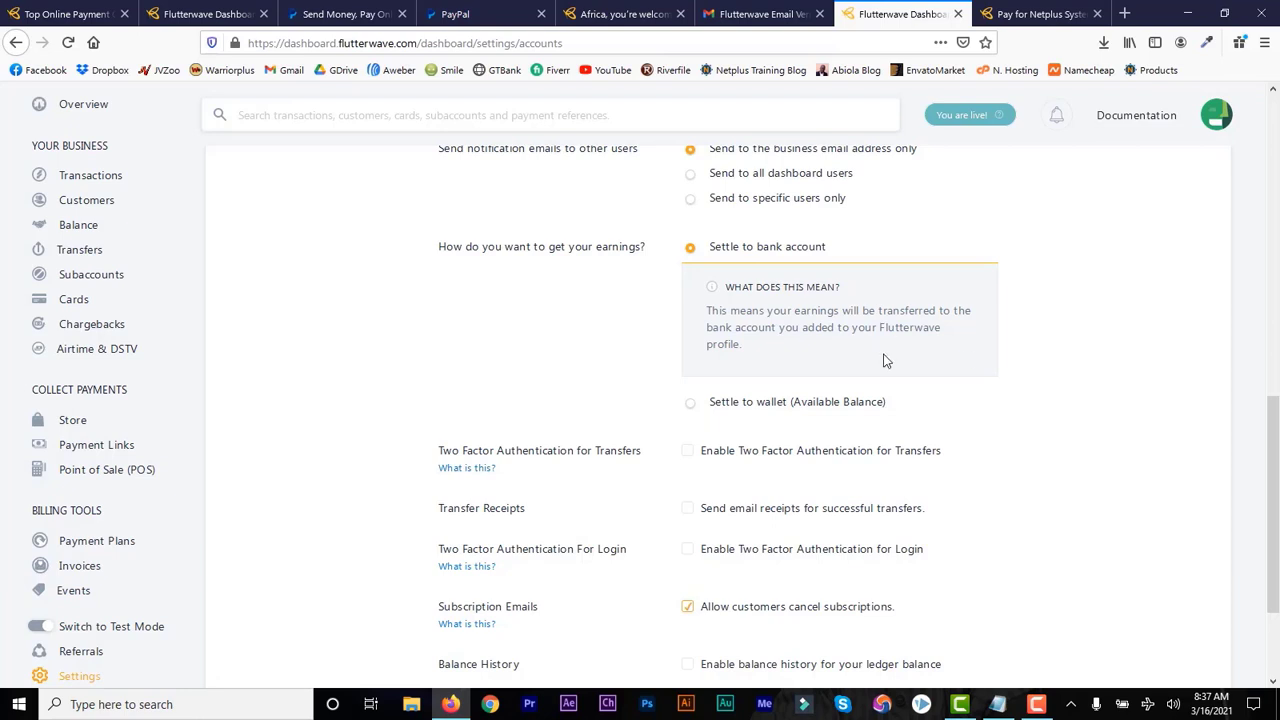
scroll(1274, 453, down, 2)
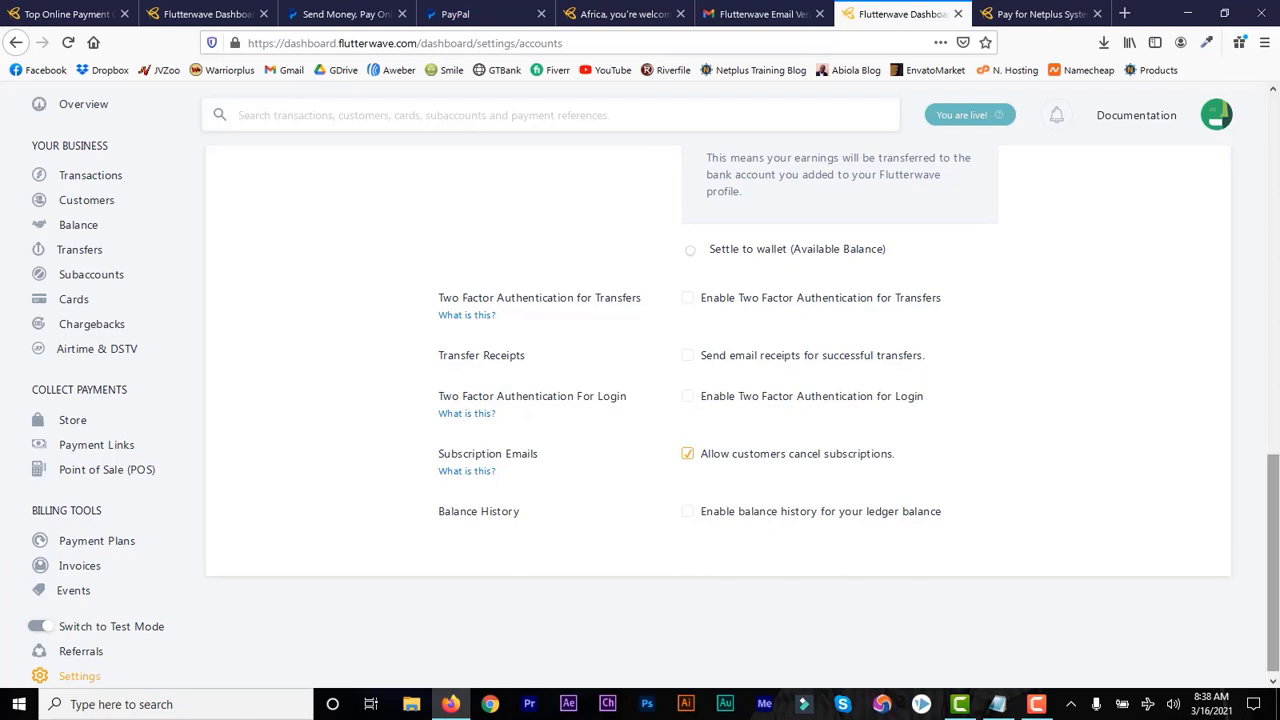
drag(1273, 540, 1276, 182)
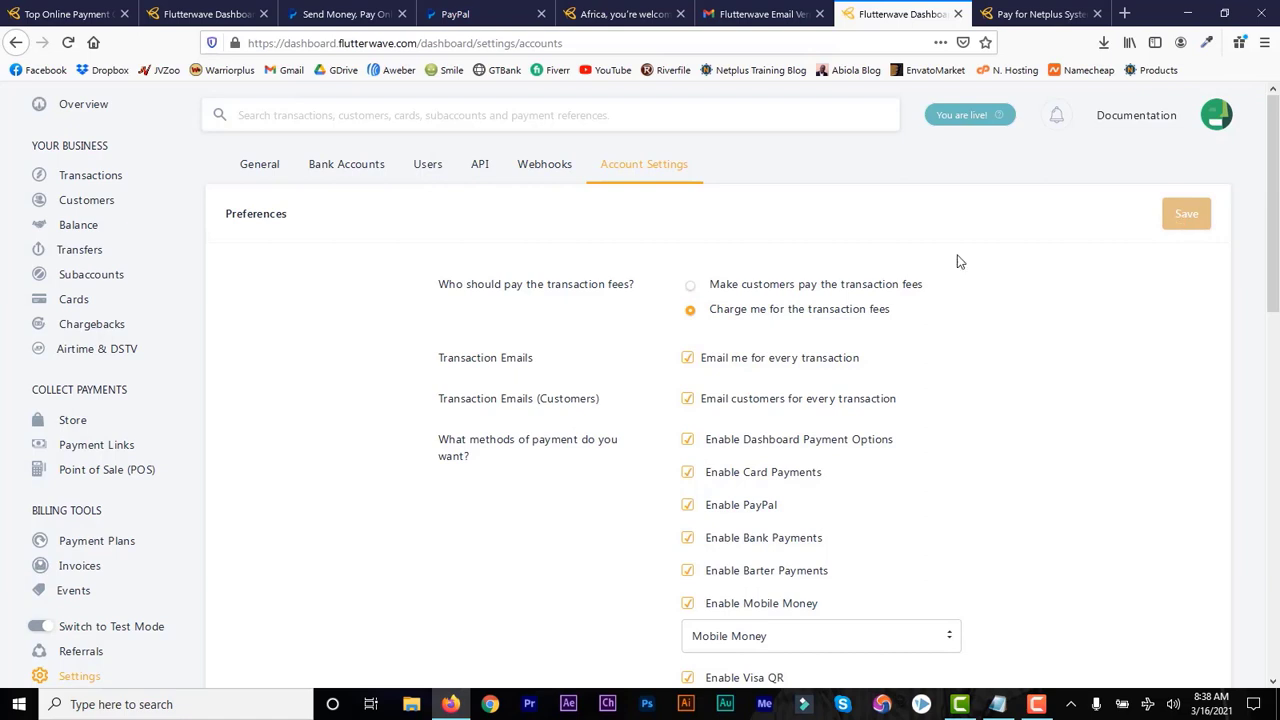
click(692, 289)
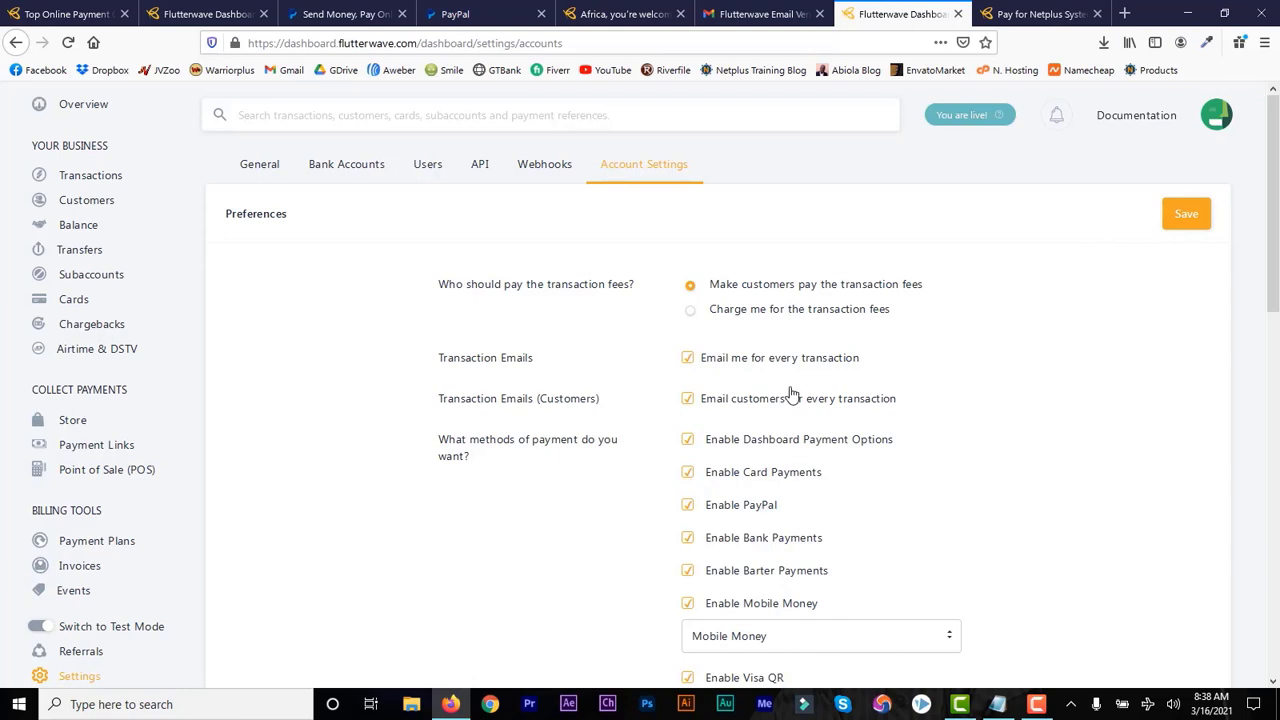
click(1185, 216)
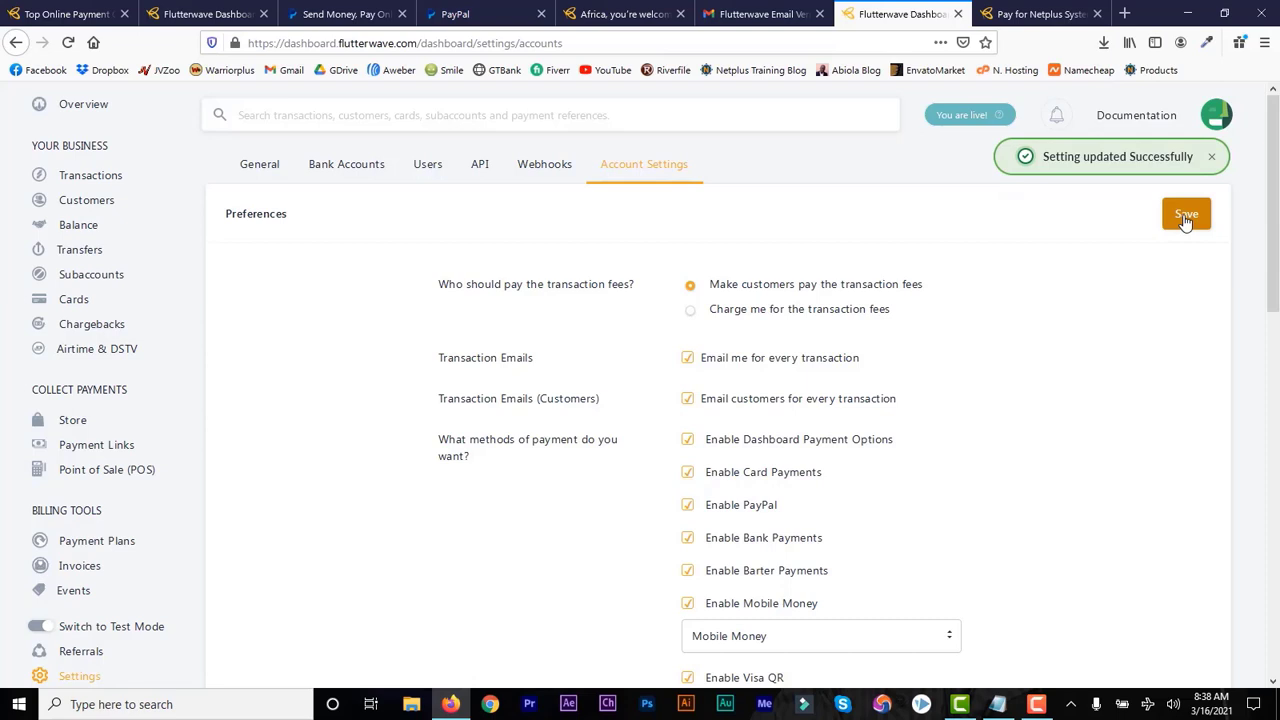
click(328, 170)
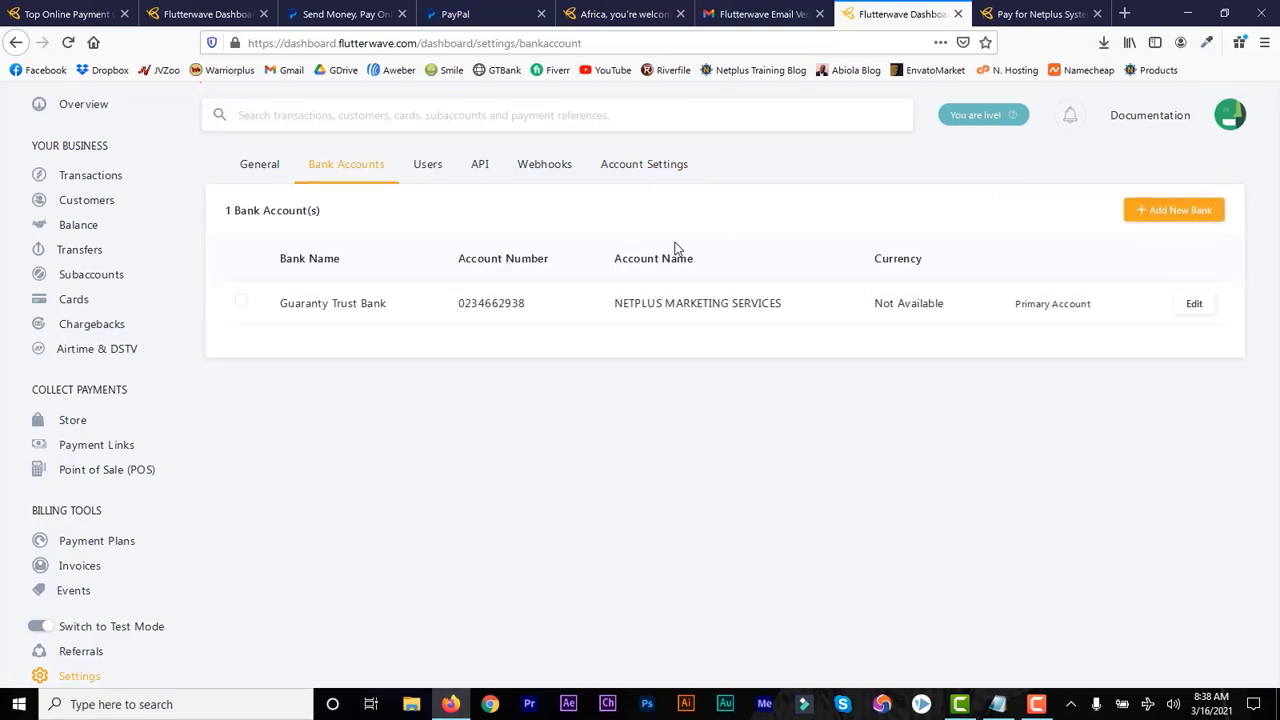
Step: Add a new bank account saved with NGN currency, then reload the Netplus Systems payment page
click(1171, 212)
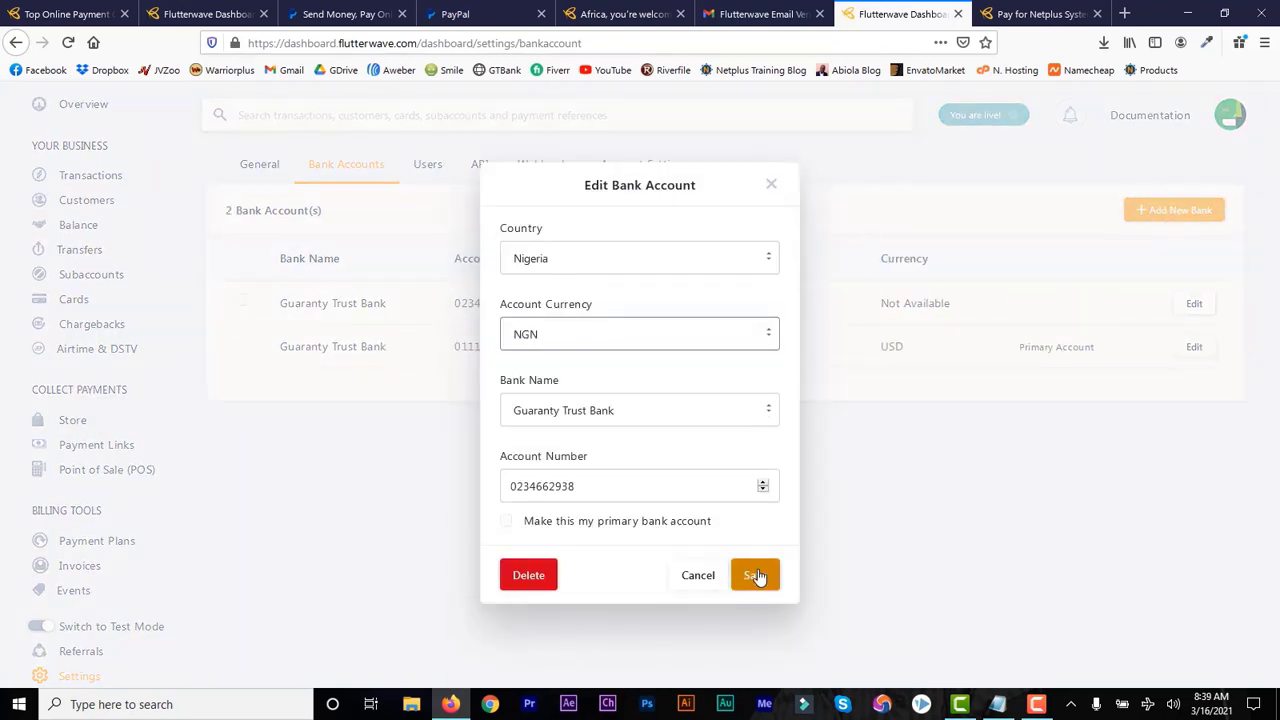
click(755, 575)
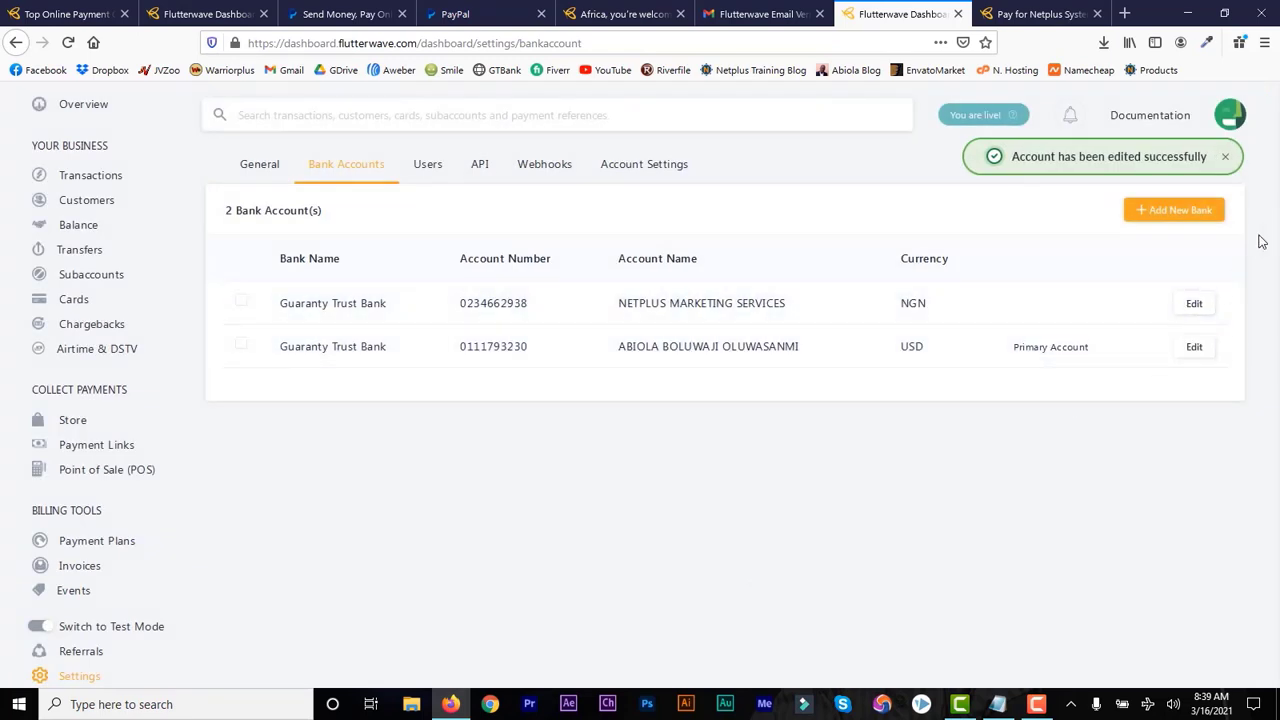
click(1012, 14)
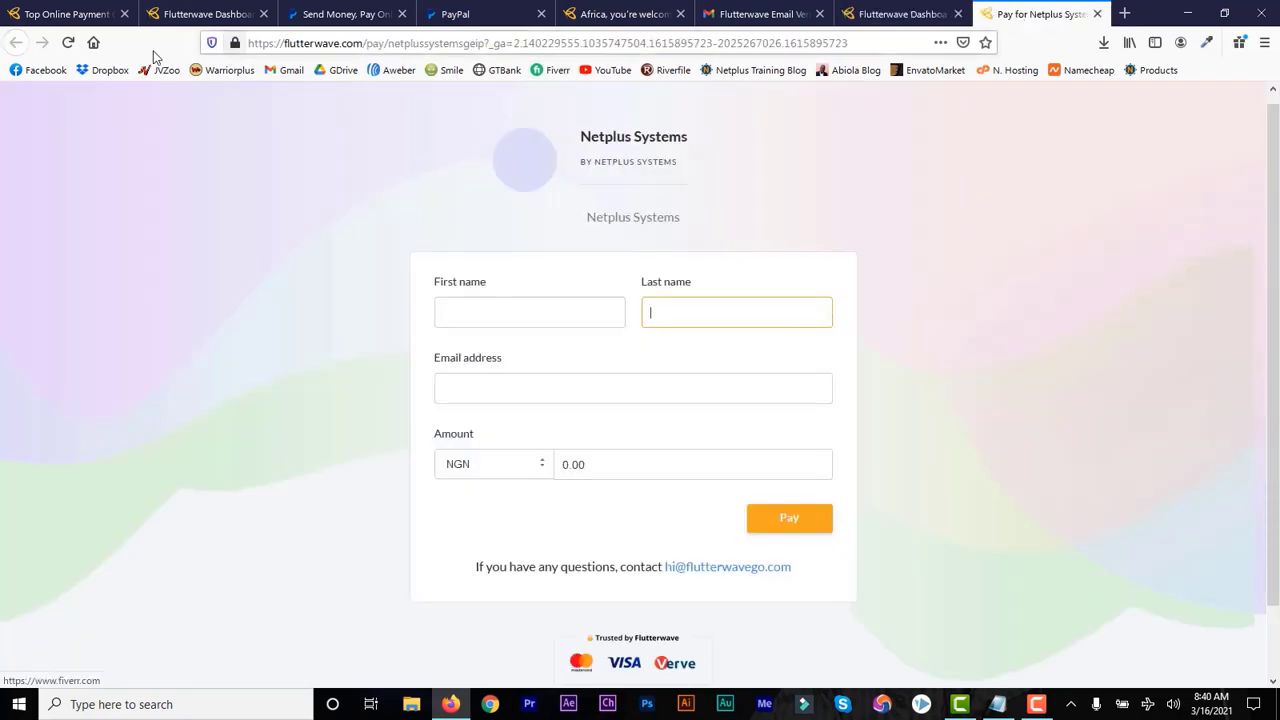
click(67, 46)
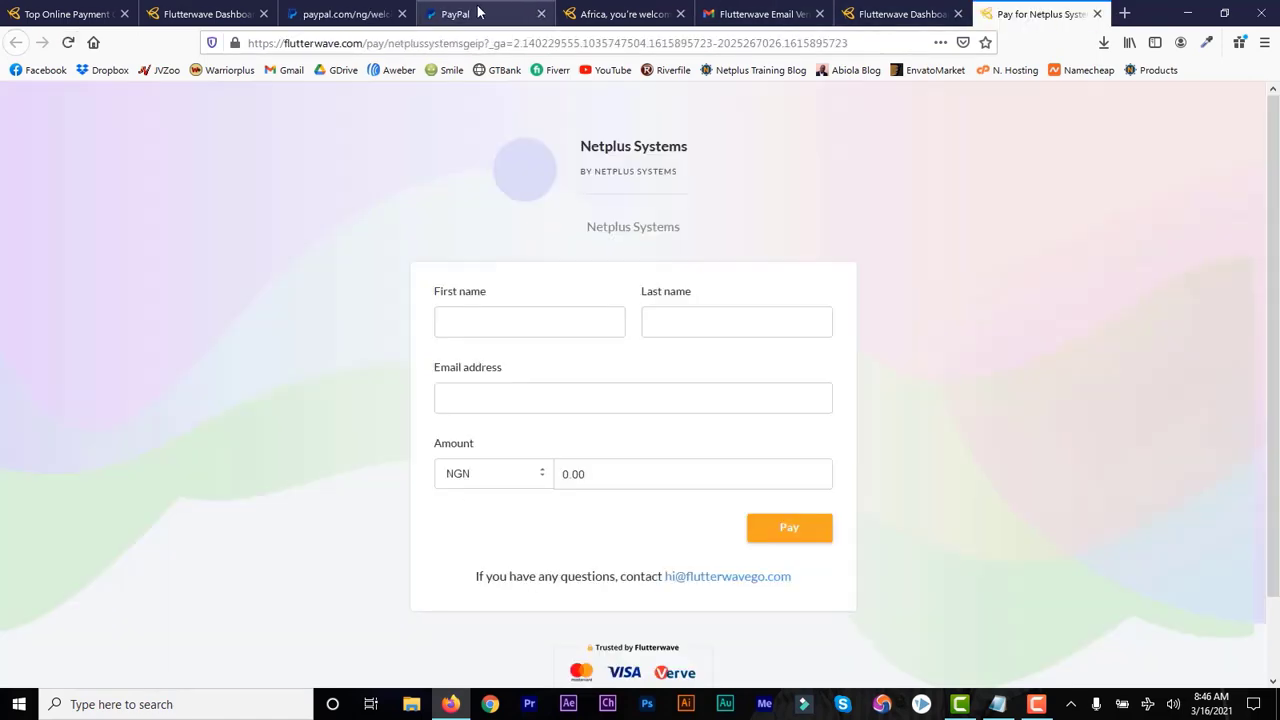
Step: Read PayPal's User Agreement fee tables, including the 4.0% and 3.0% African currency conversion rates
click(478, 13)
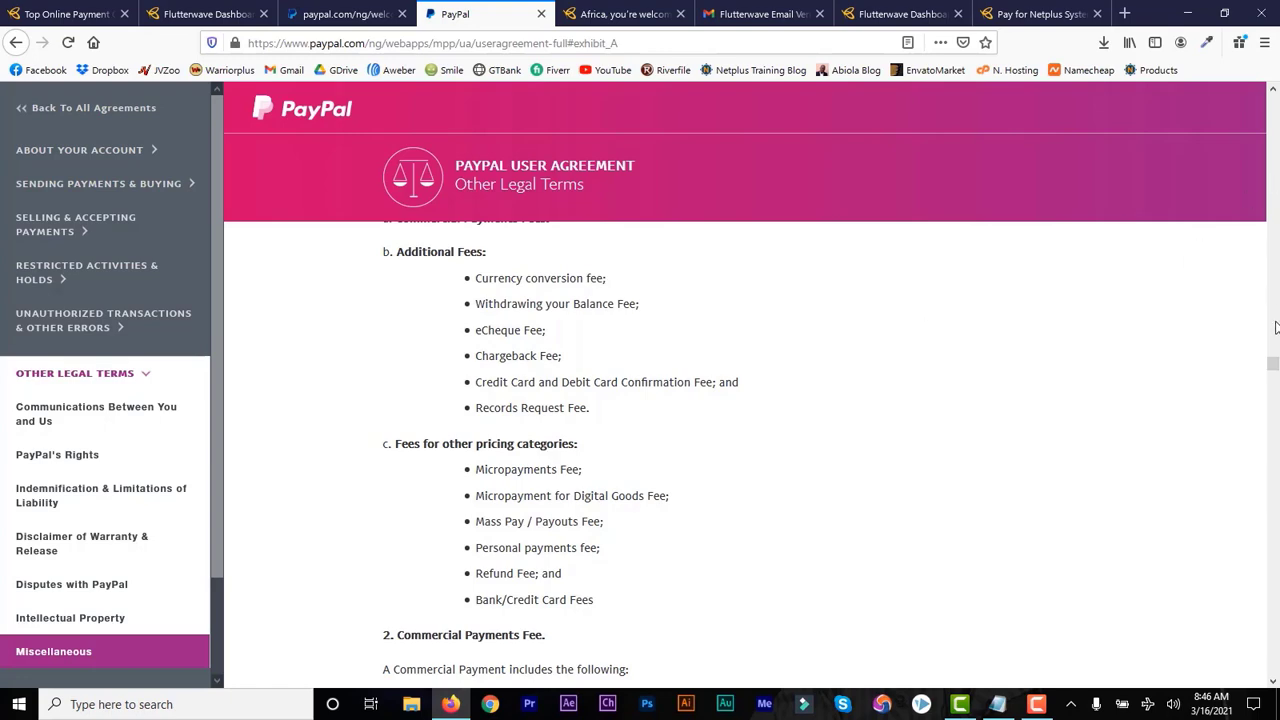
drag(1274, 362, 1273, 371)
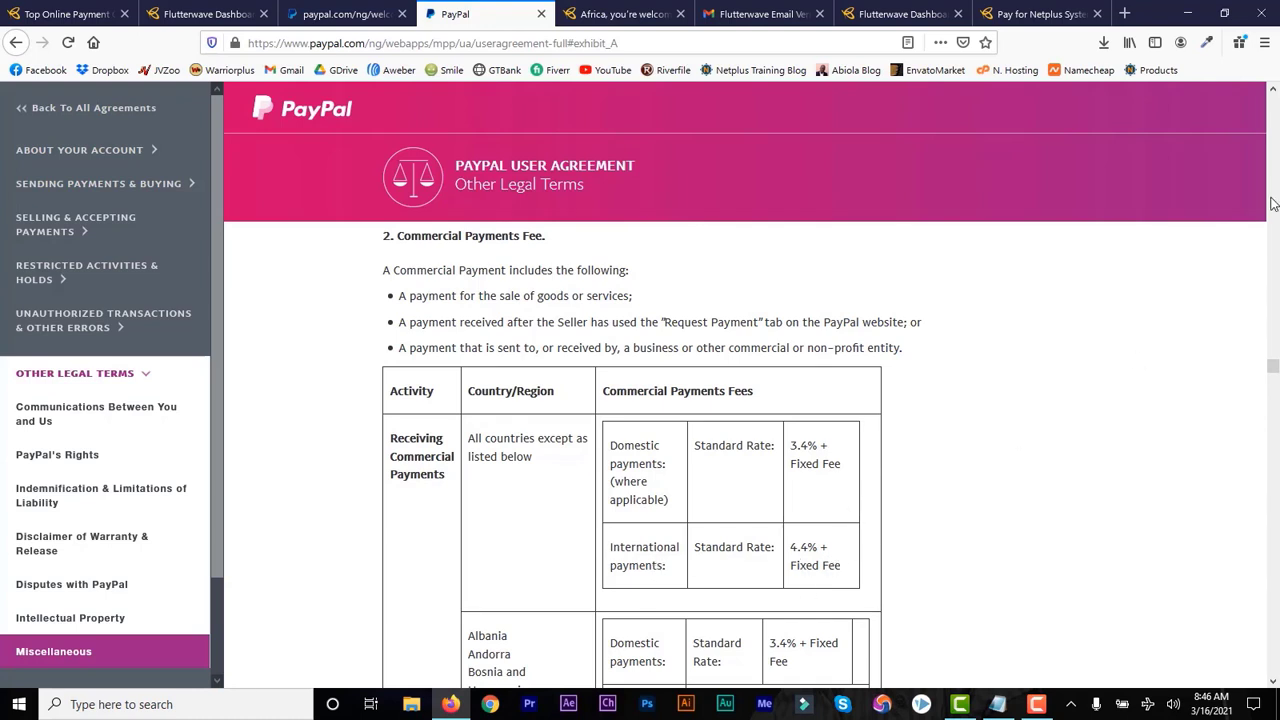
scroll(1274, 372, down, 5)
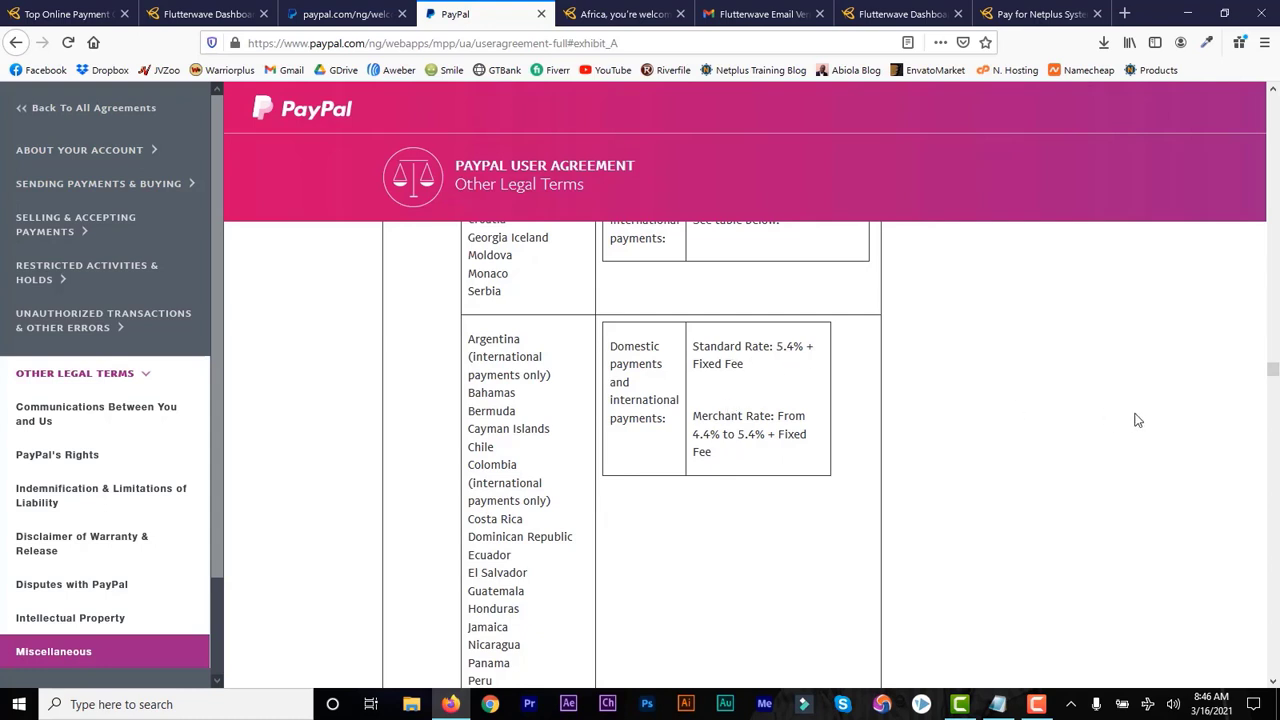
drag(1273, 372, 1273, 375)
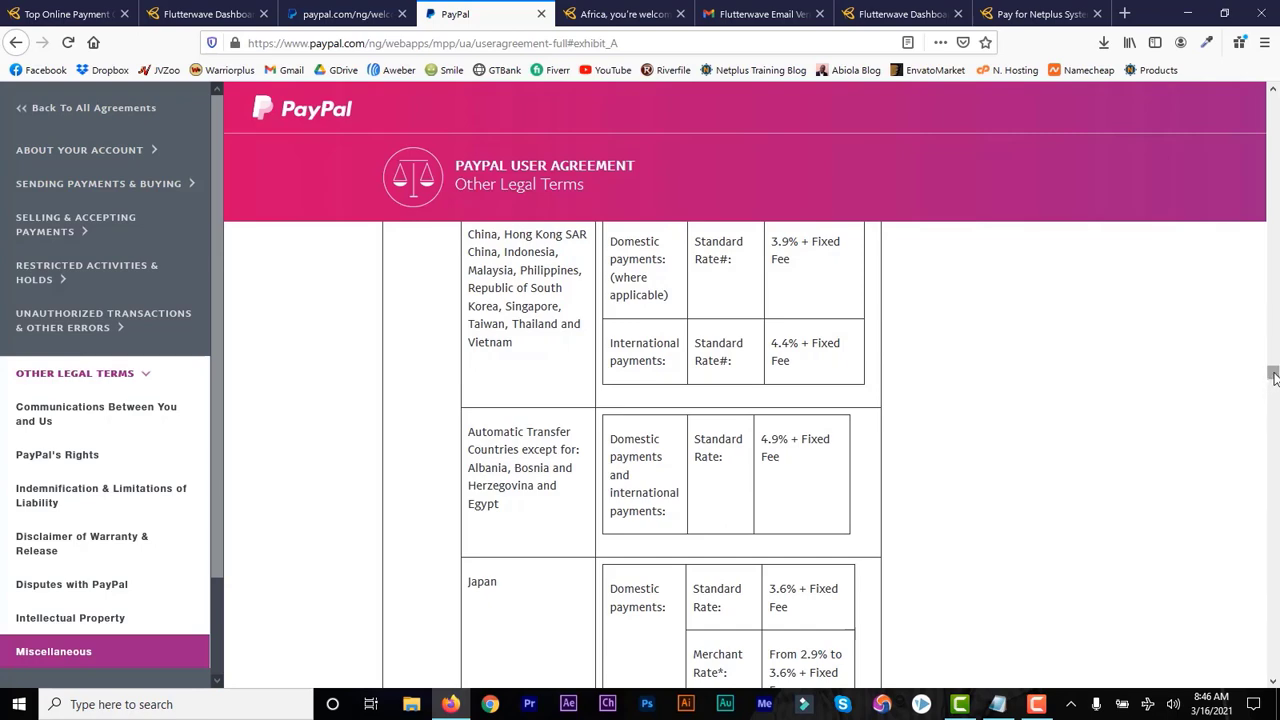
drag(1273, 374, 1273, 398)
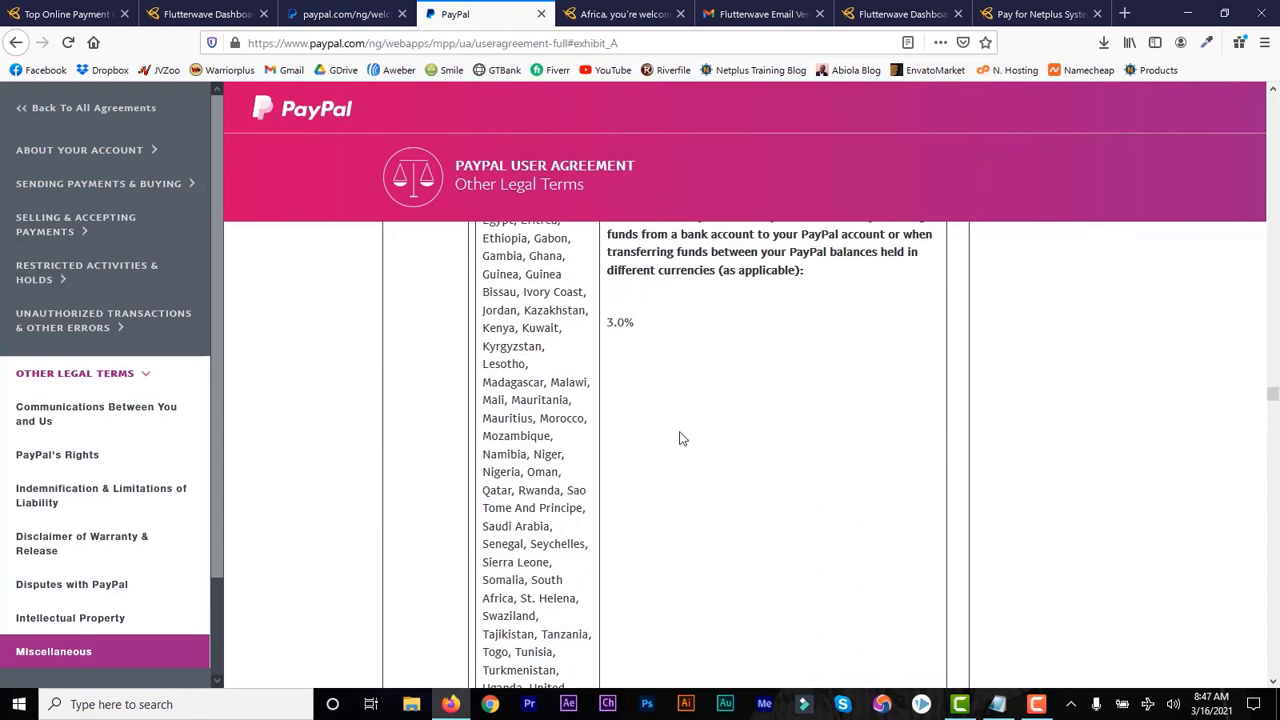
drag(518, 477, 500, 478)
click(500, 478)
scroll(1273, 397, up, 5)
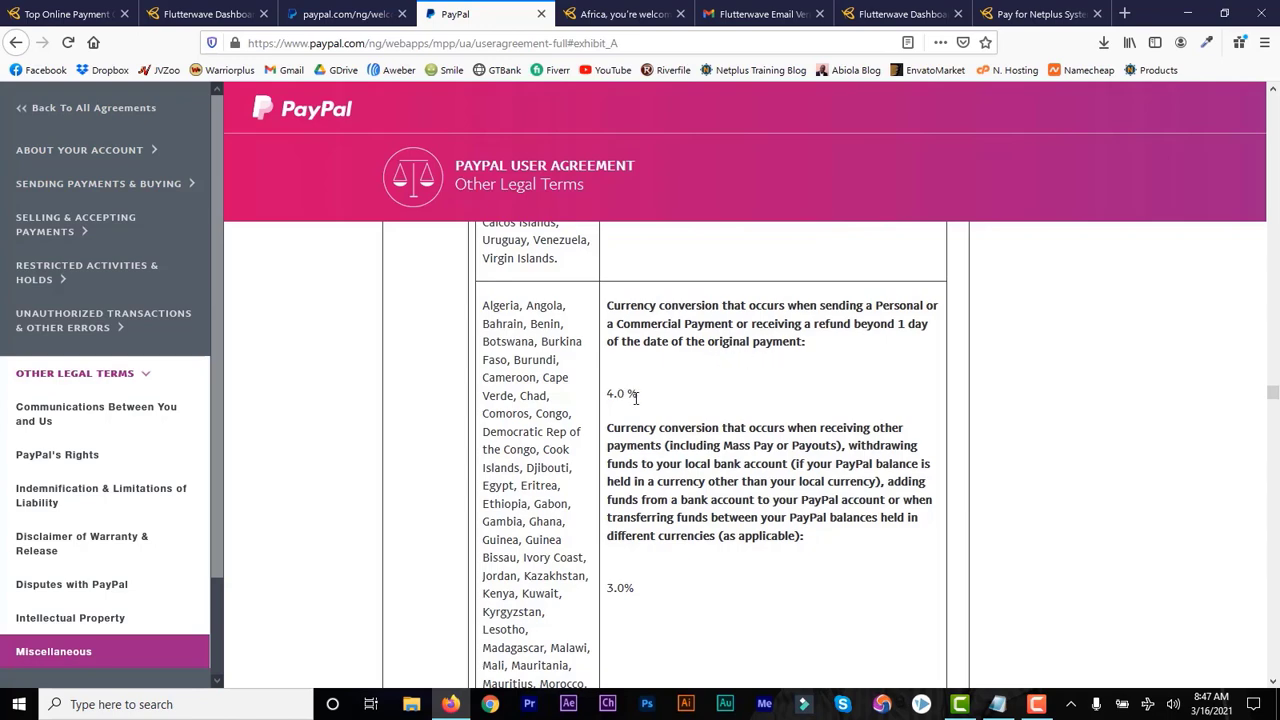
click(1274, 388)
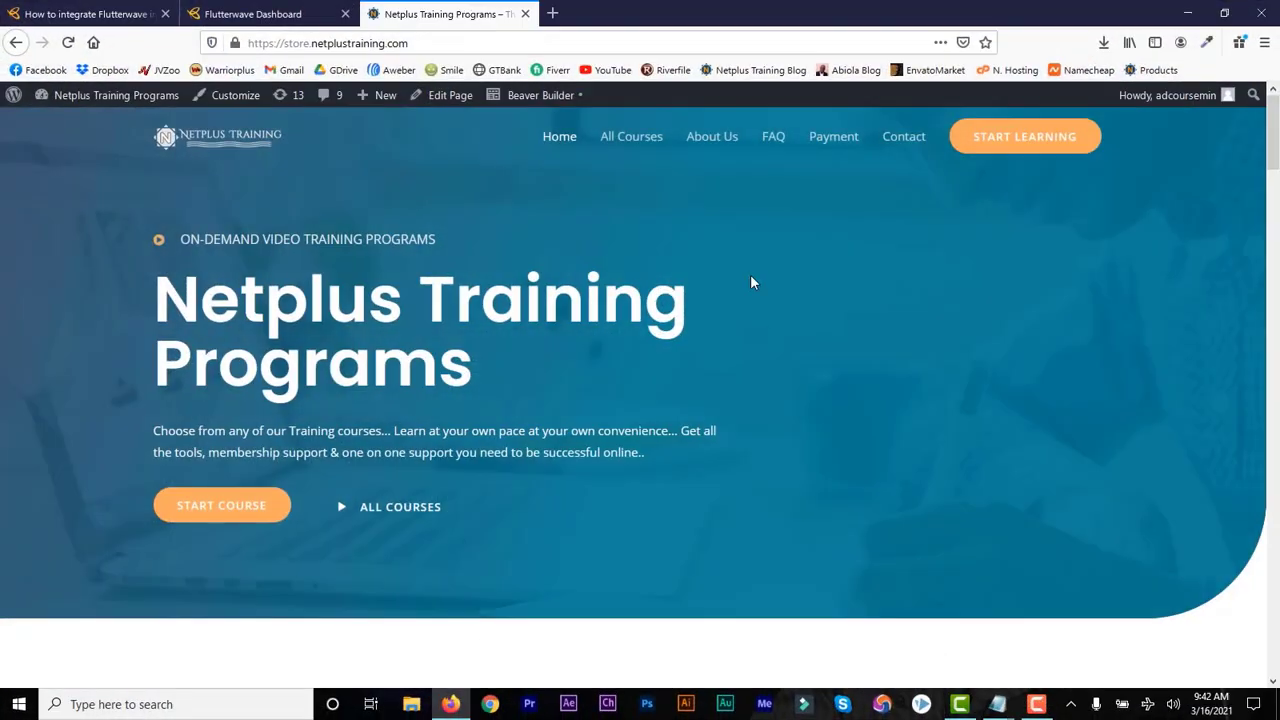
Step: Switch the Flutterwave account to test mode, then back to live mode
click(280, 13)
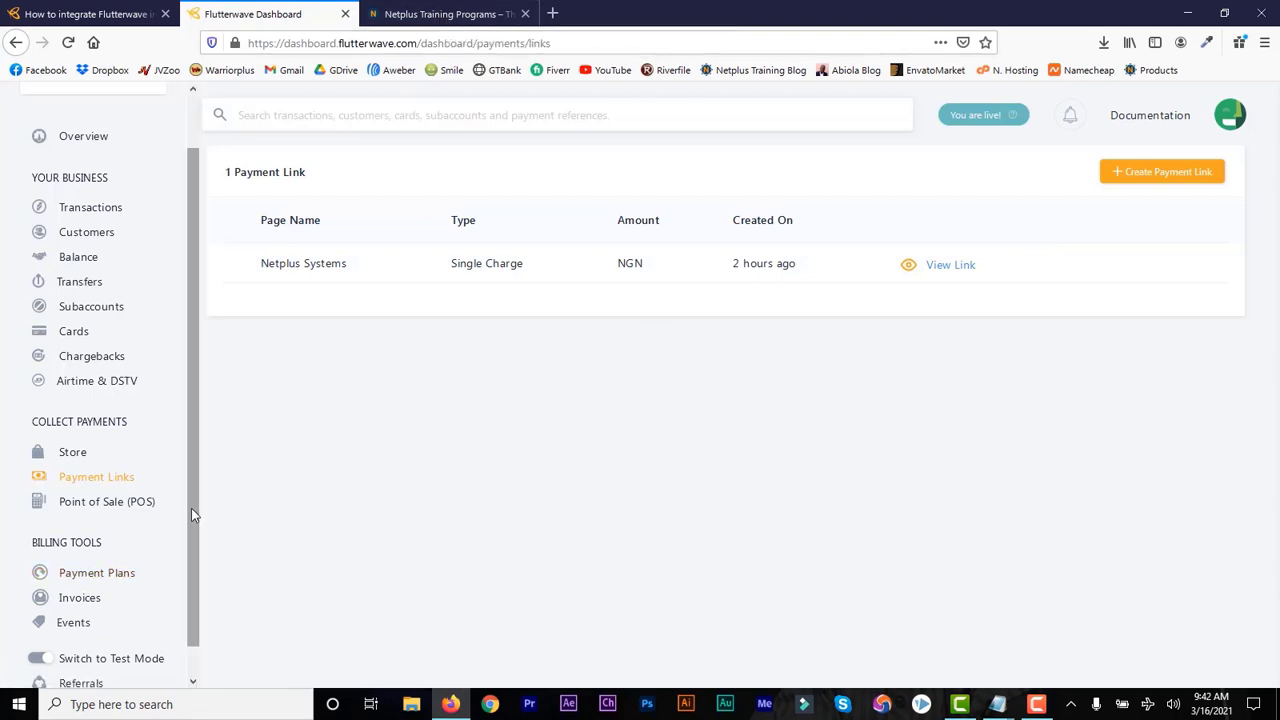
scroll(191, 508, down, 1)
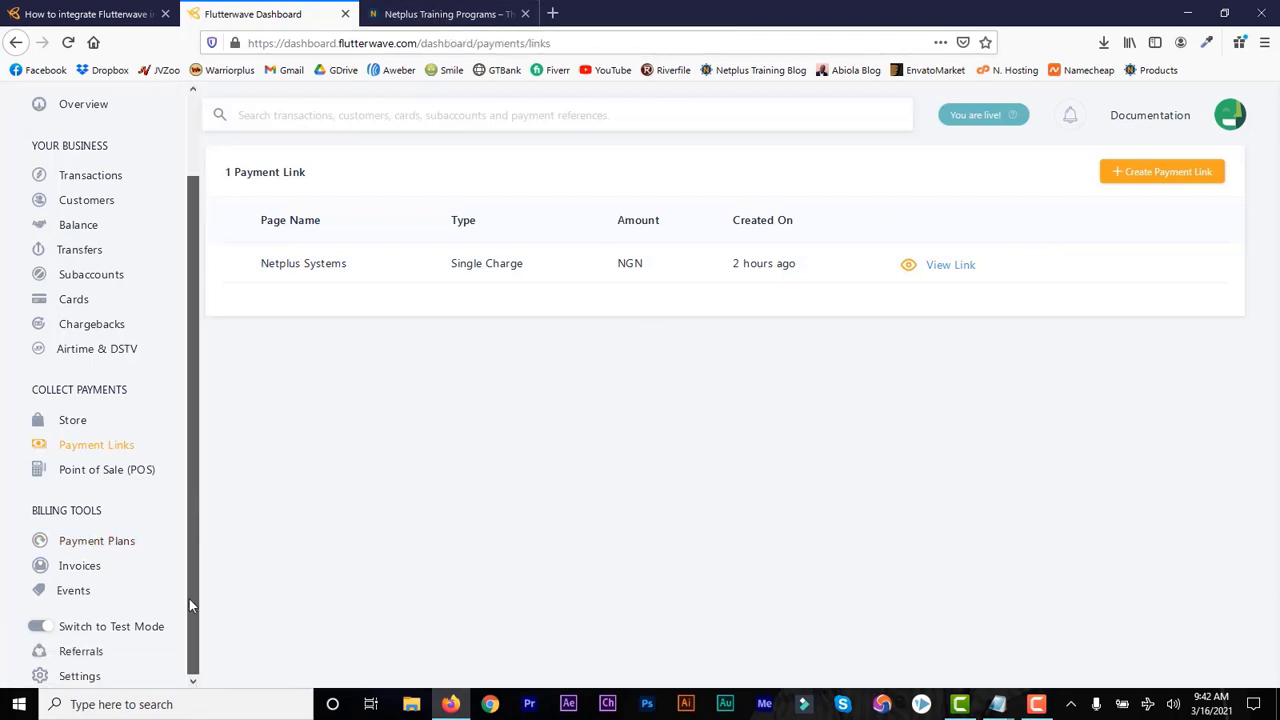
click(36, 628)
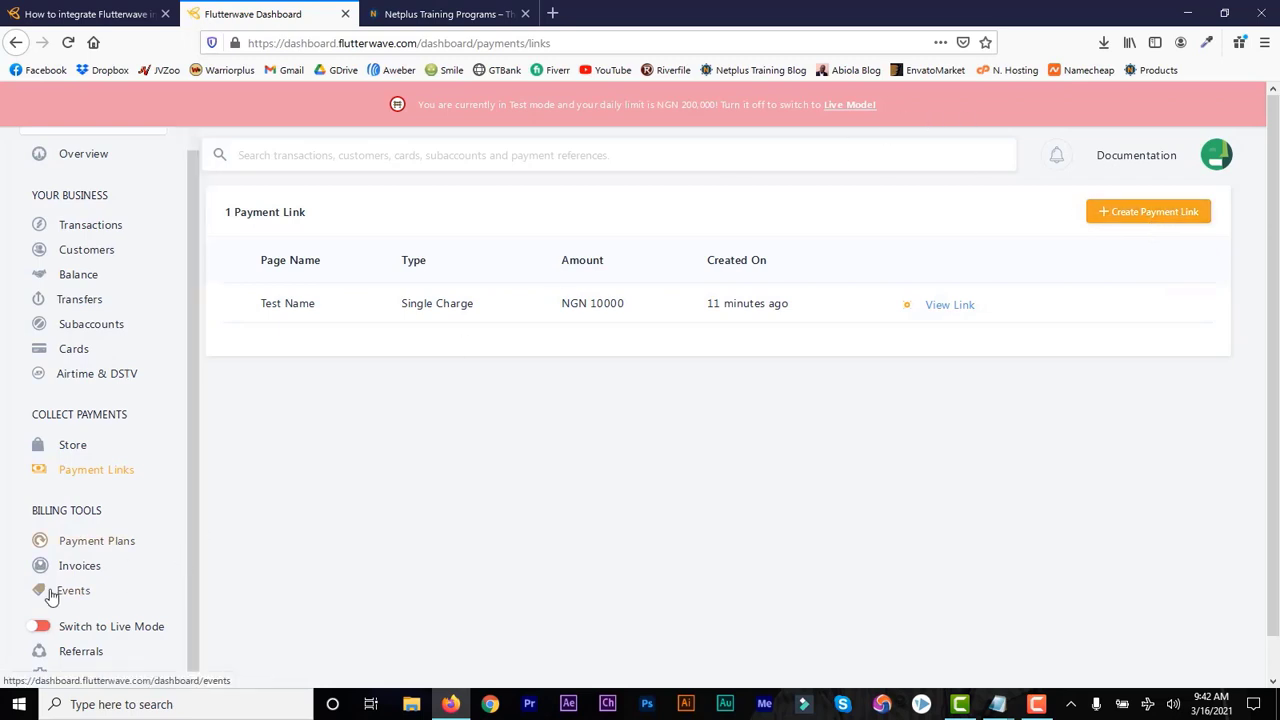
click(46, 630)
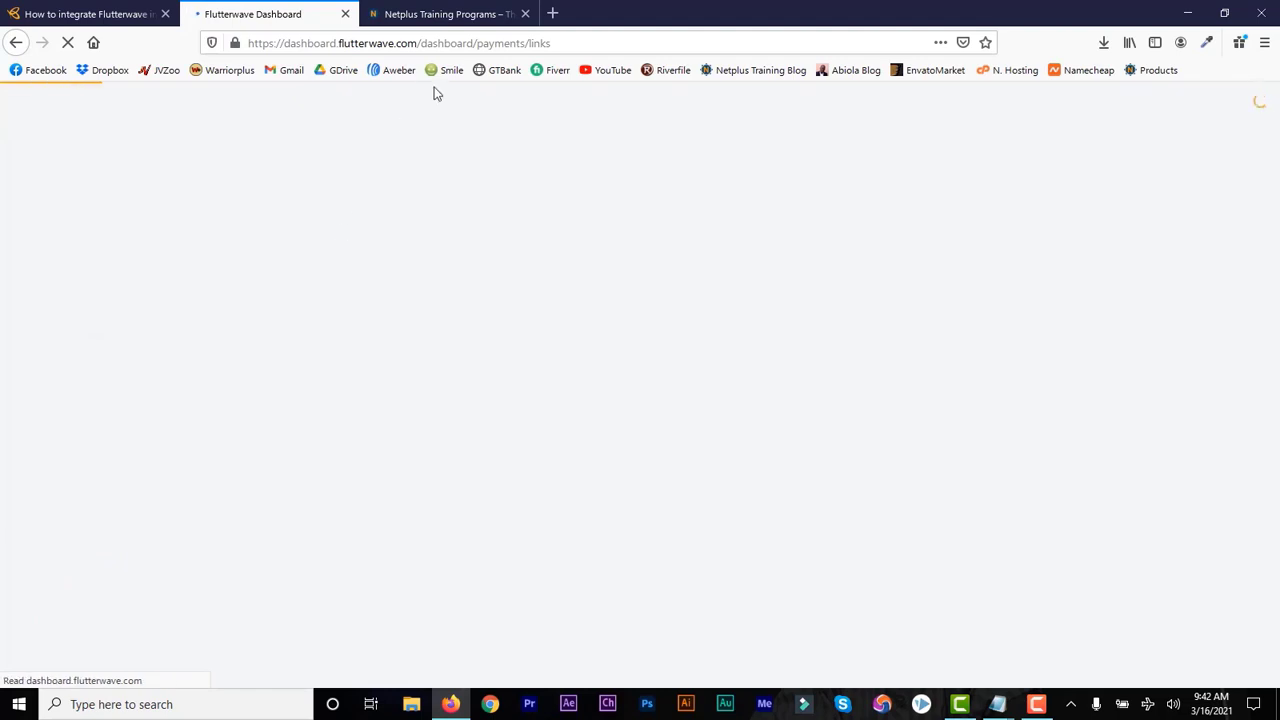
Step: On the Netplus Training site, start editing the homepage in Beaver Builder
click(434, 13)
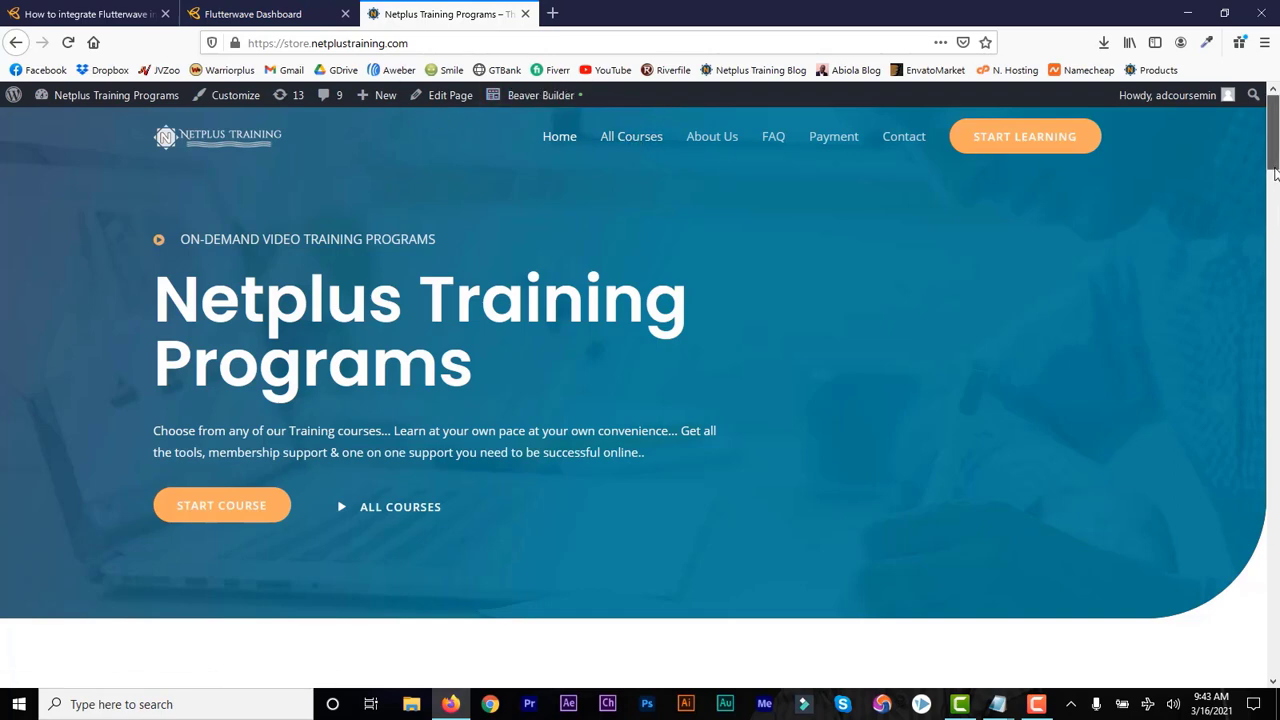
drag(1274, 173, 1275, 598)
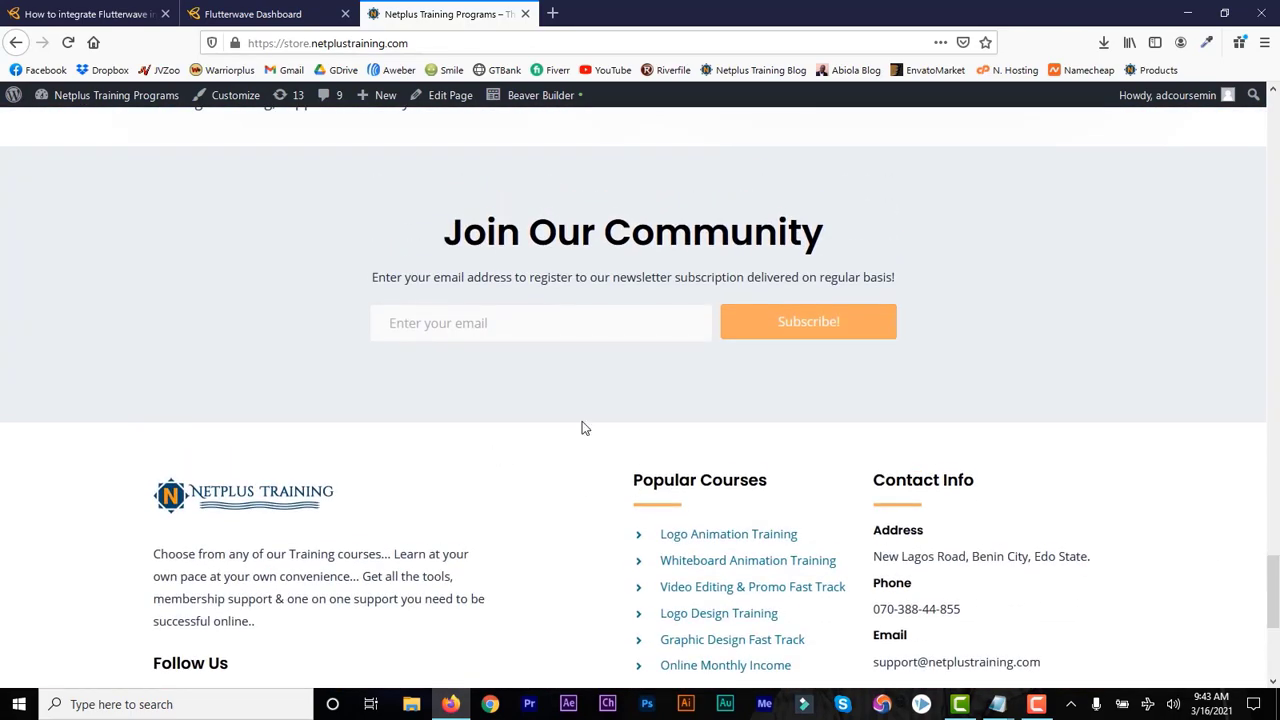
click(549, 101)
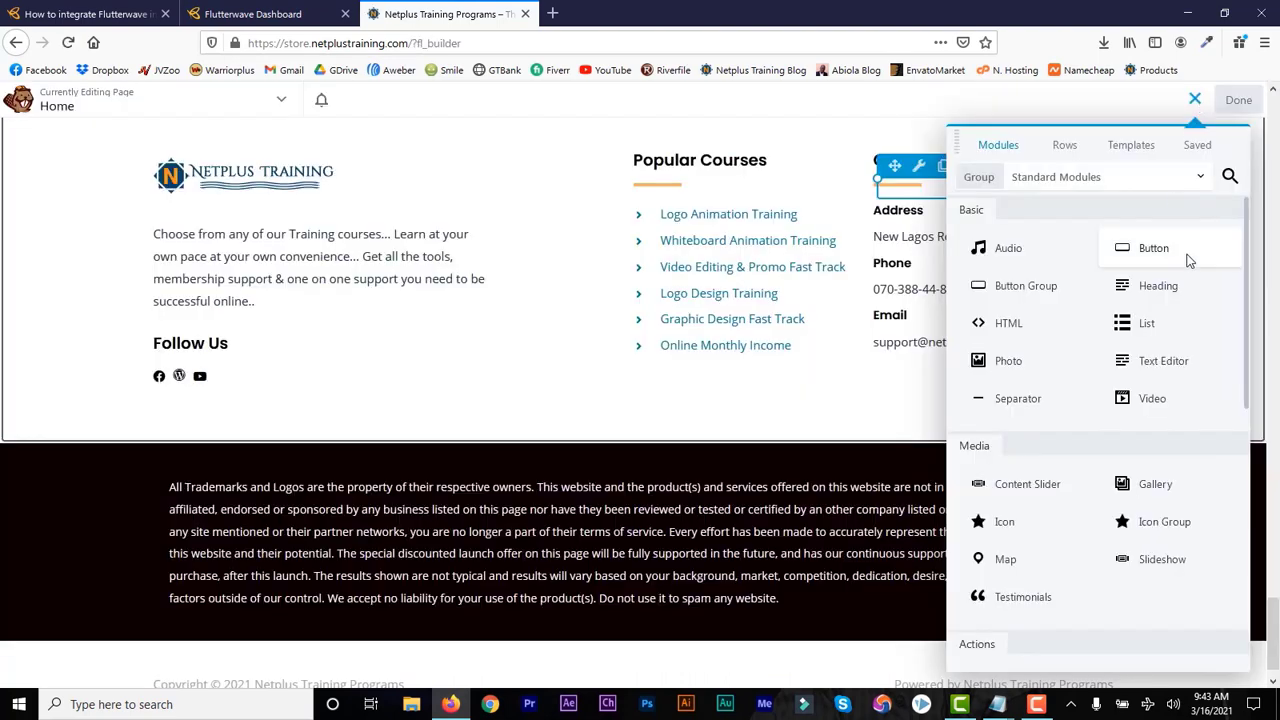
Step: Add a centre-aligned Click Here button below Follow Us and select its Link field
drag(1155, 250, 737, 468)
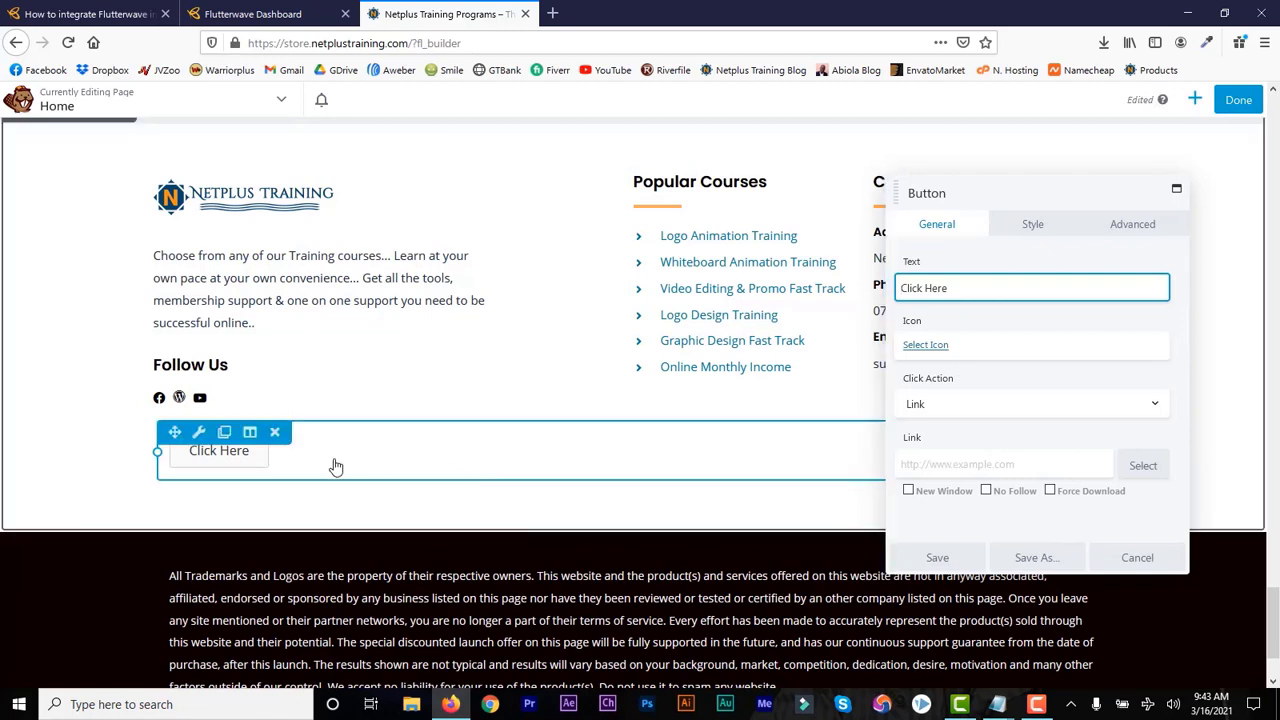
click(1036, 231)
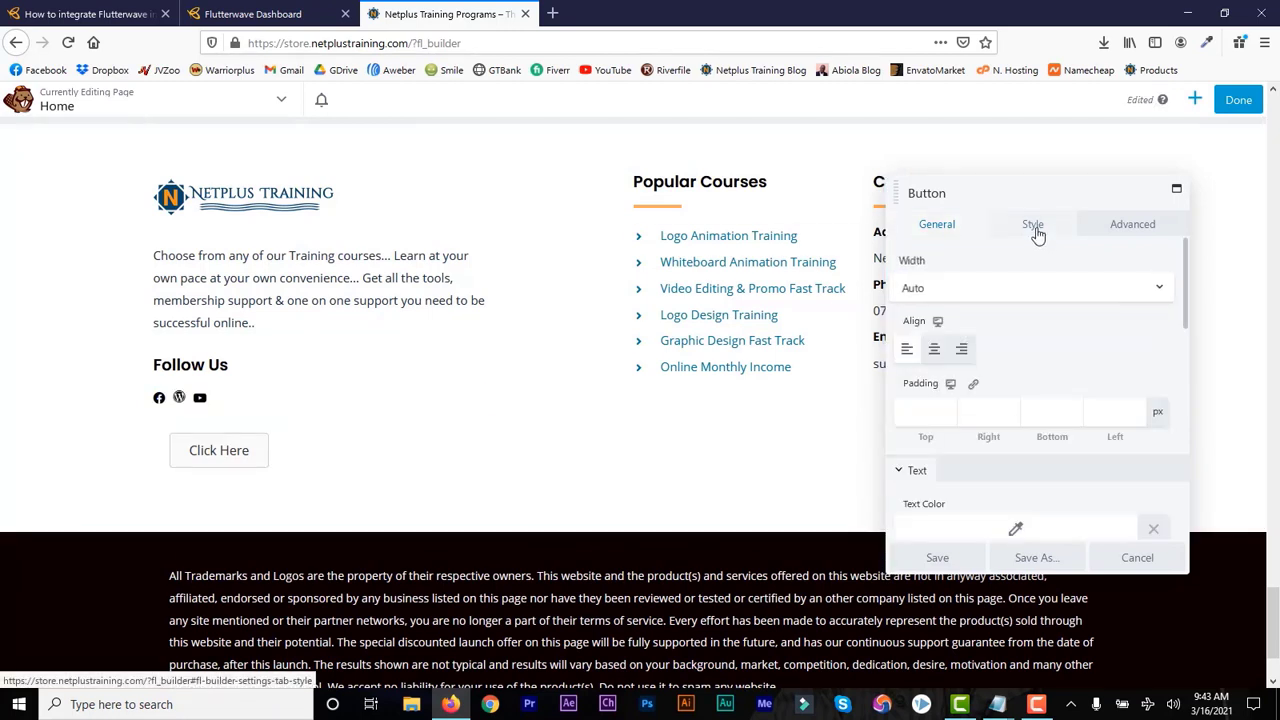
click(935, 350)
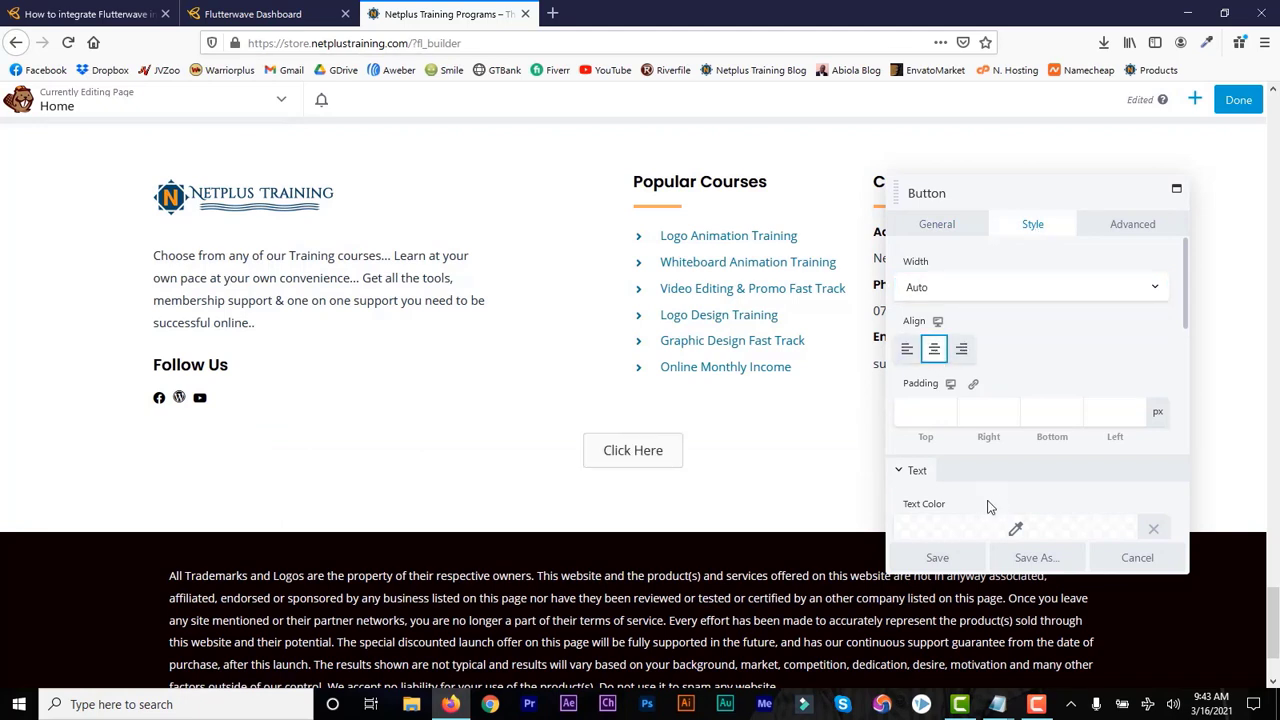
click(609, 467)
click(918, 464)
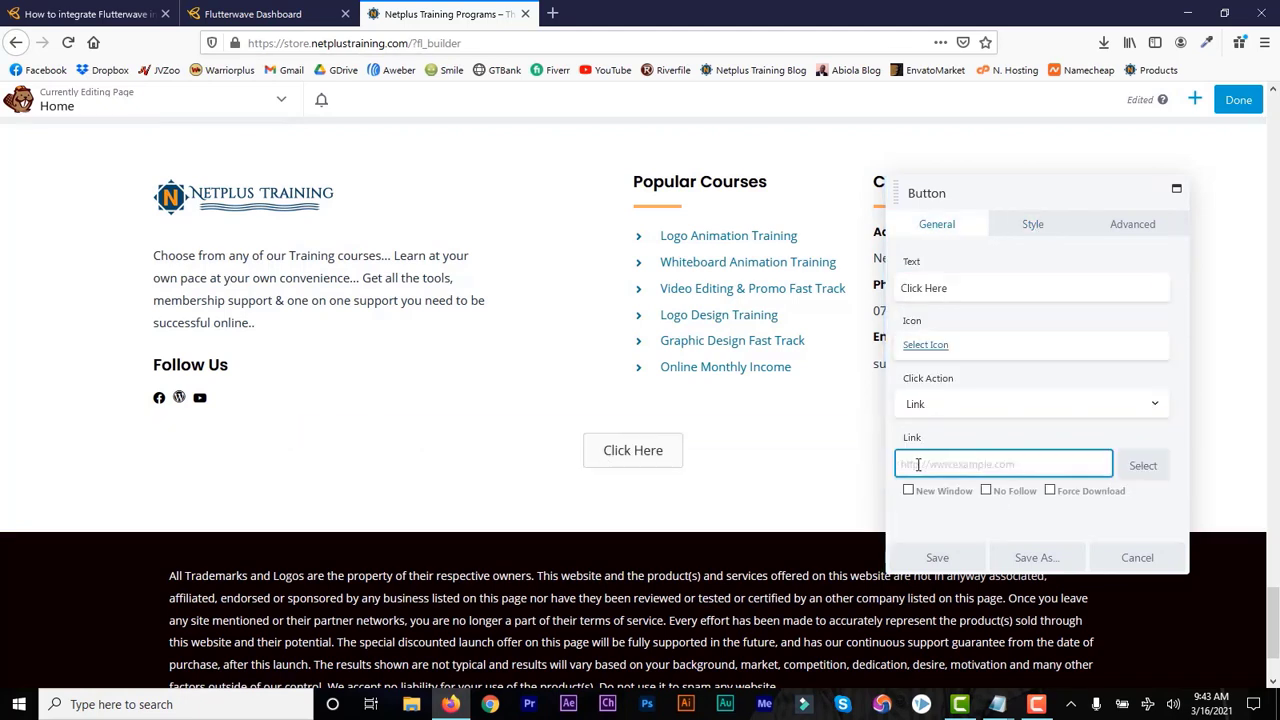
click(245, 13)
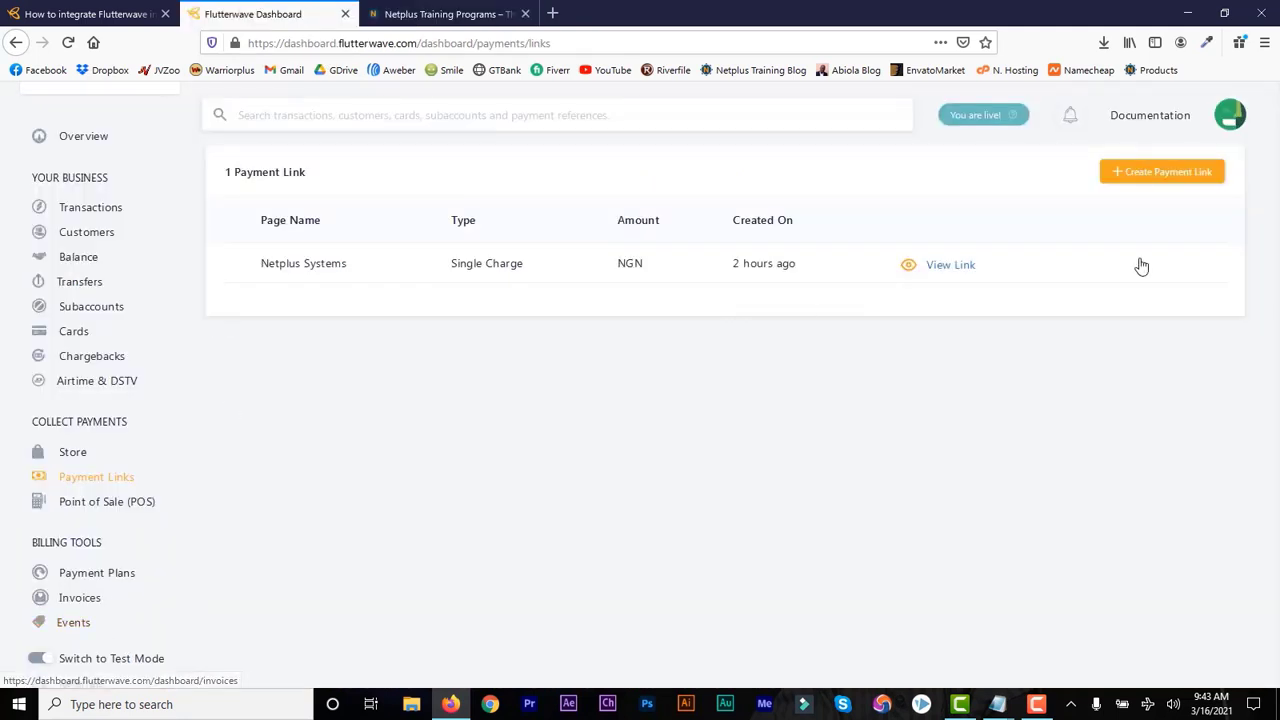
Step: Fill in a single-charge link: Explainer Video Package, NGN 10,000, 'Advanced explainer video training package'
click(1172, 176)
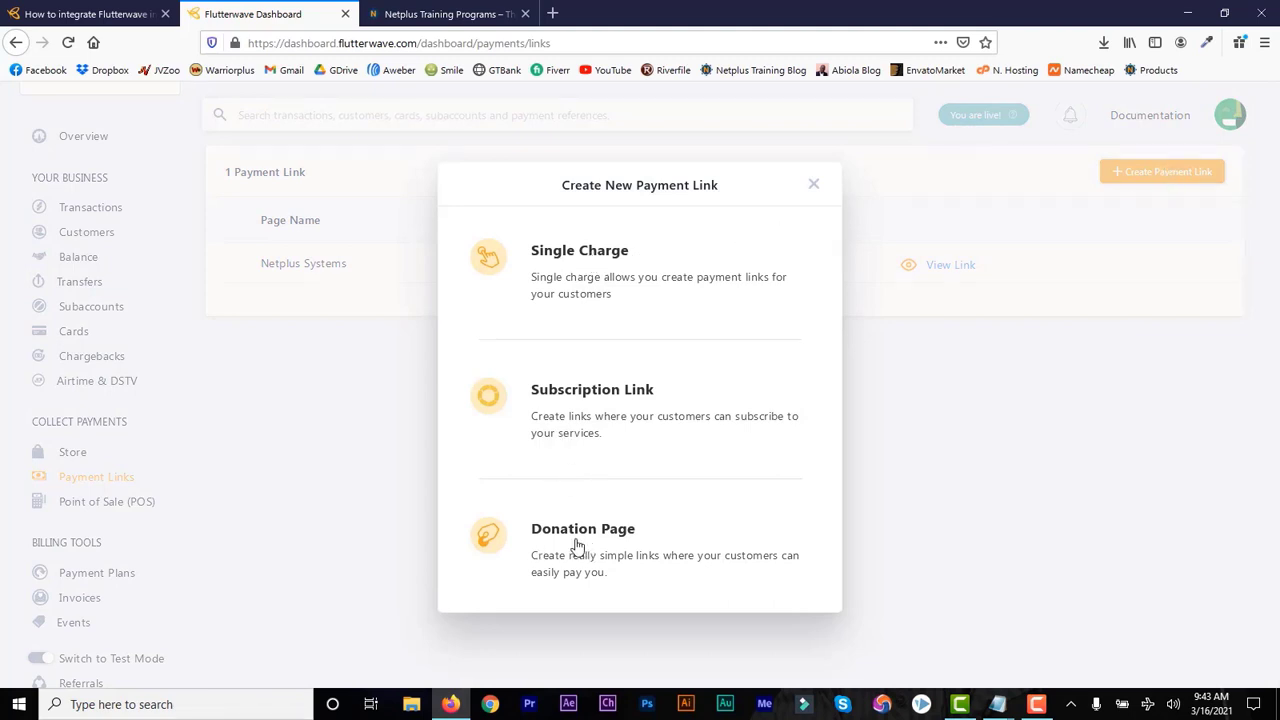
click(595, 254)
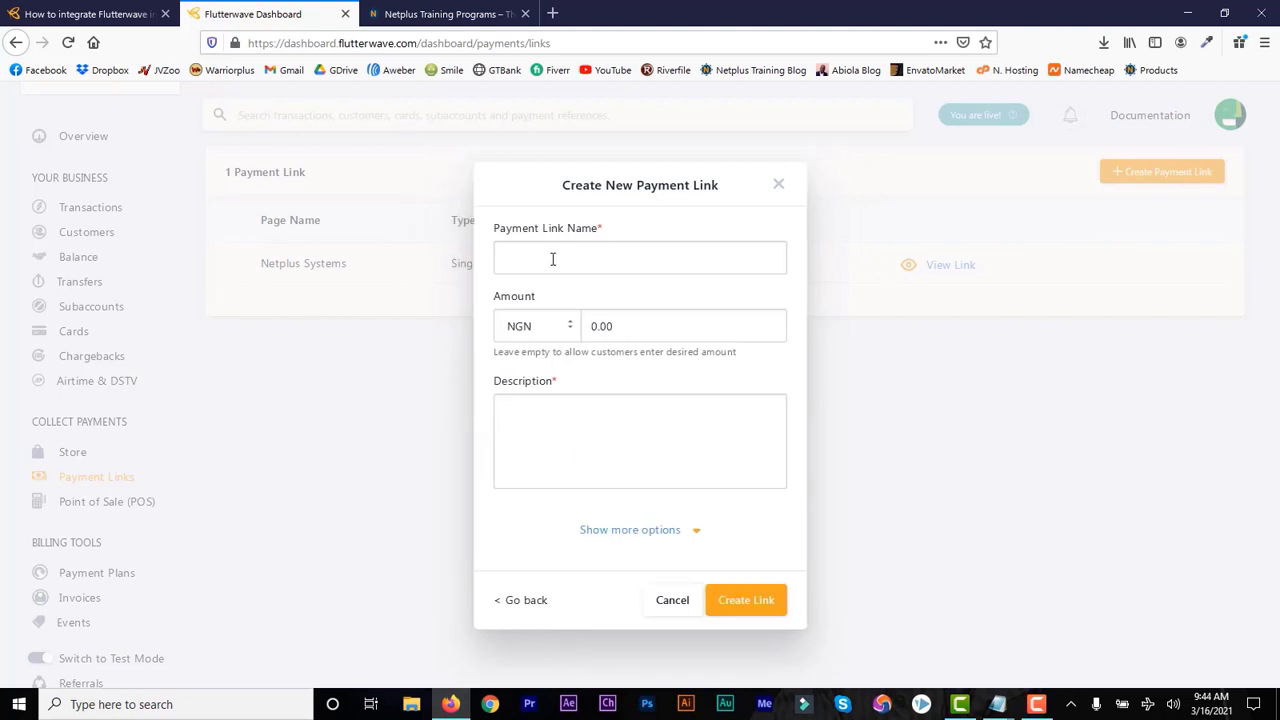
click(552, 259)
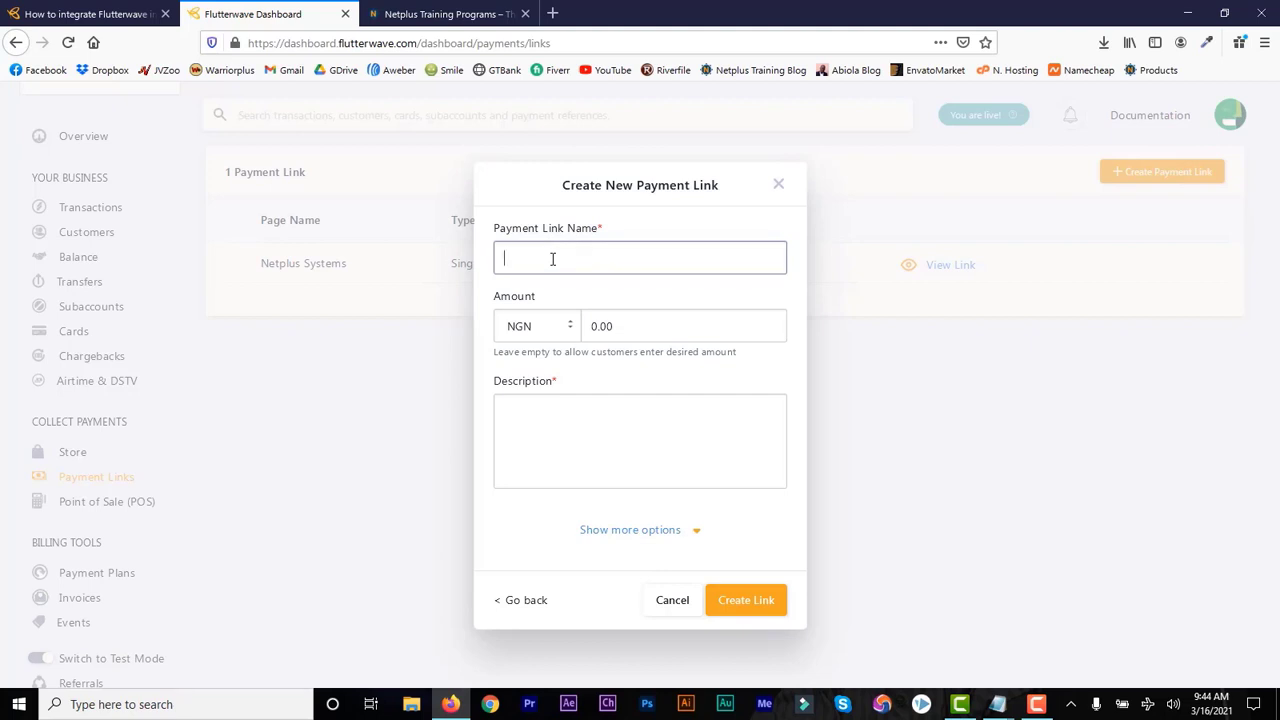
text(Explainer Video Package)
click(567, 330)
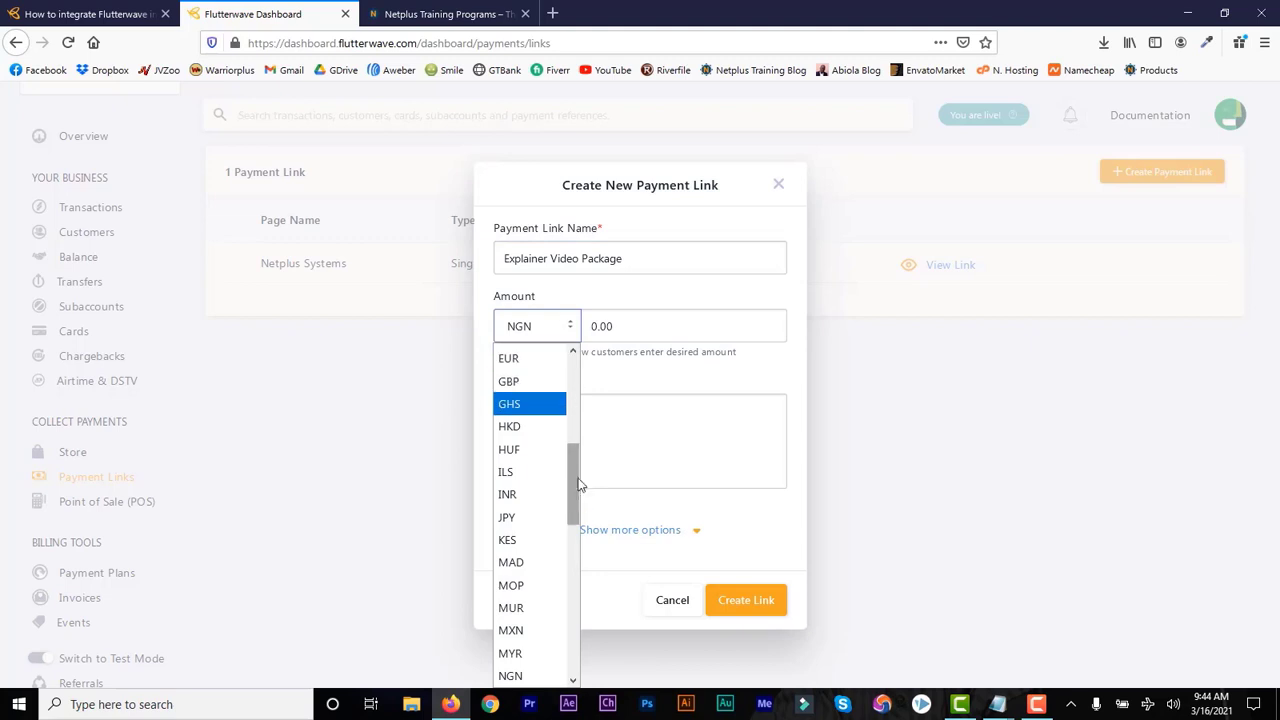
drag(575, 488, 583, 378)
click(594, 328)
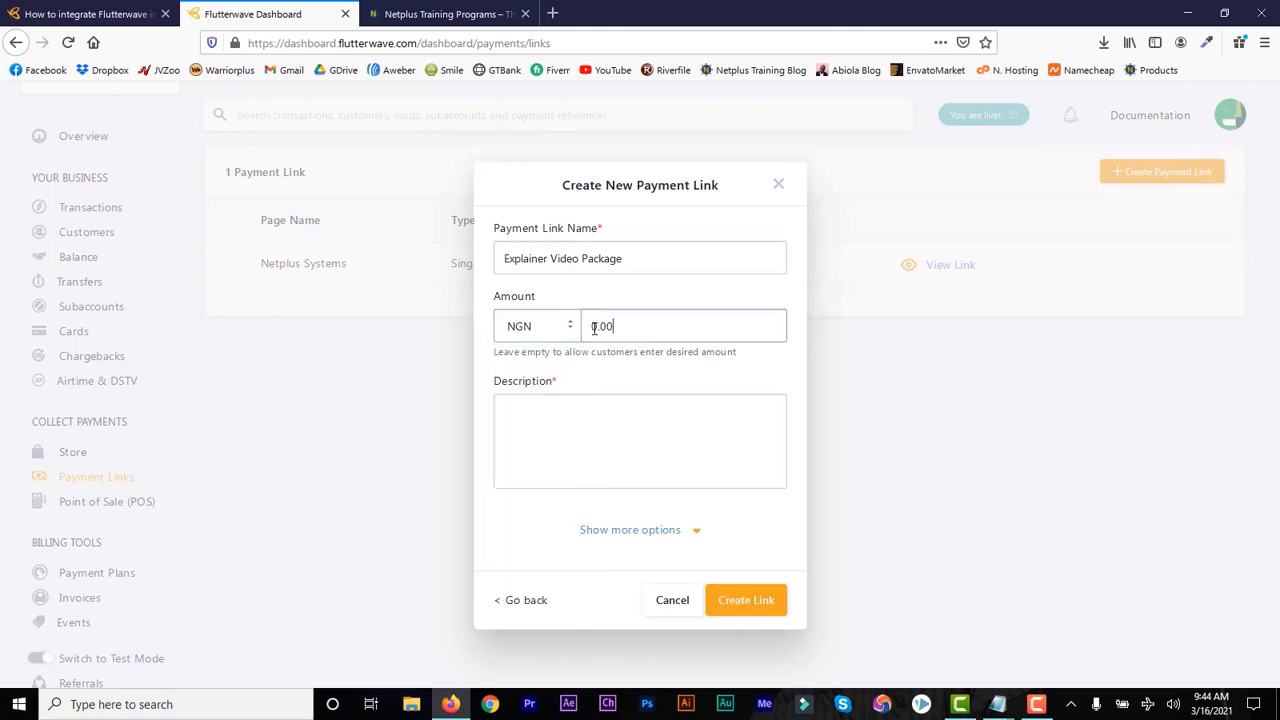
text(0.01)
text(000000)
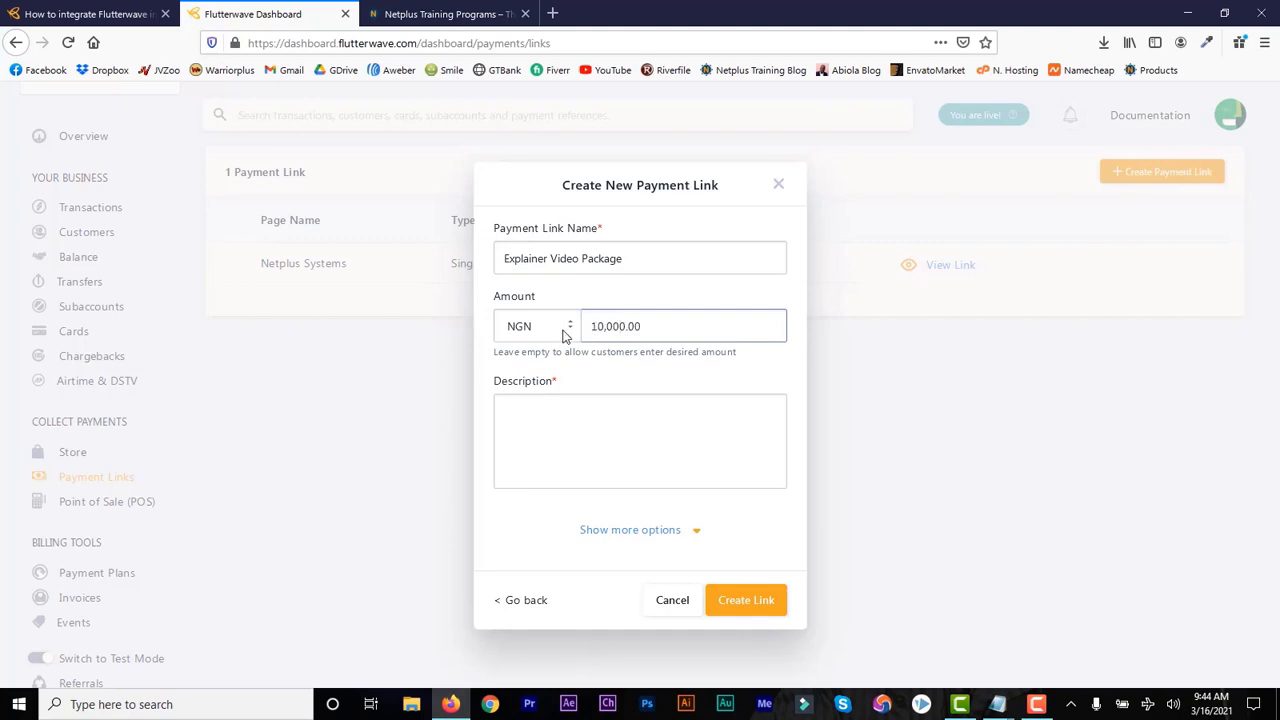
click(567, 435)
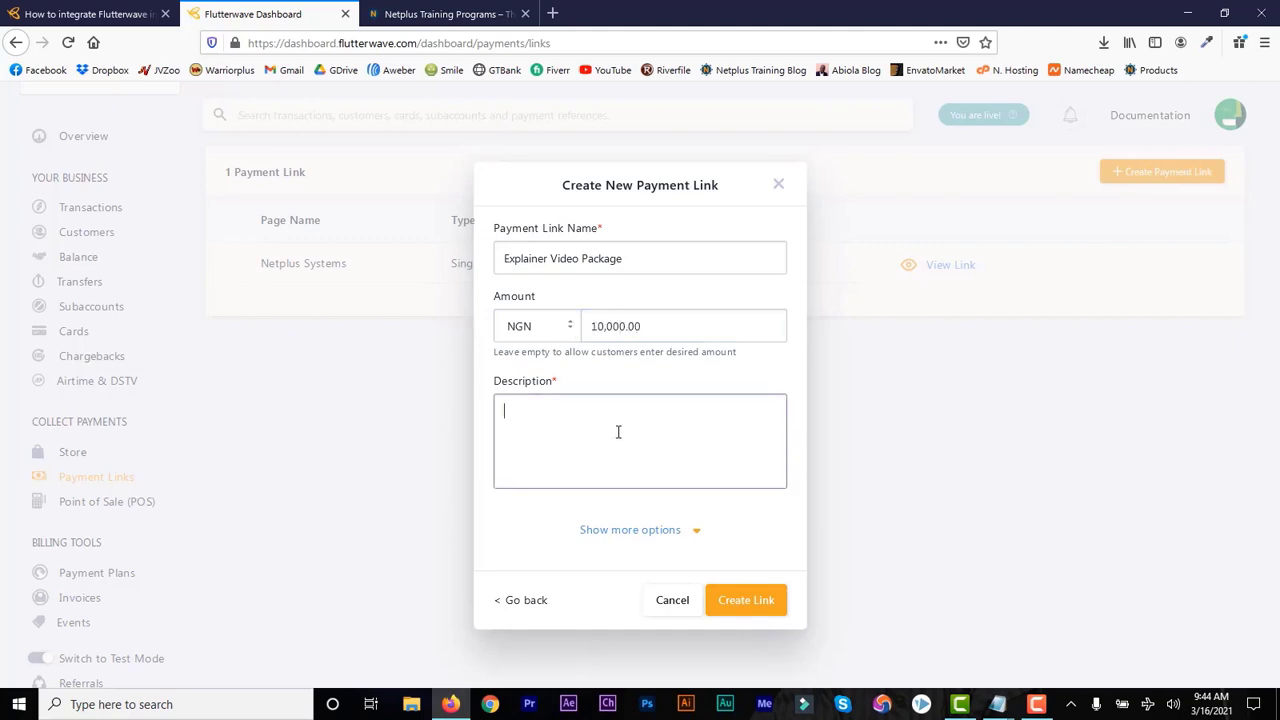
text(Advanced explainer video training package)
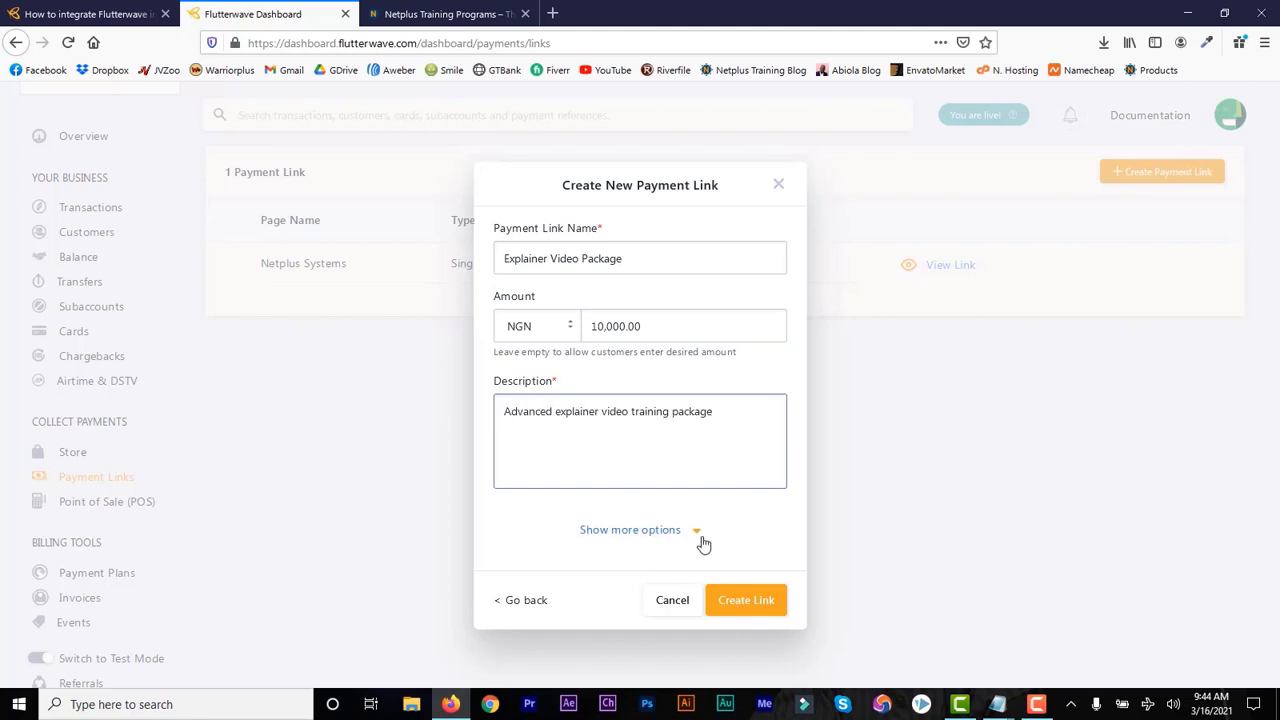
click(694, 533)
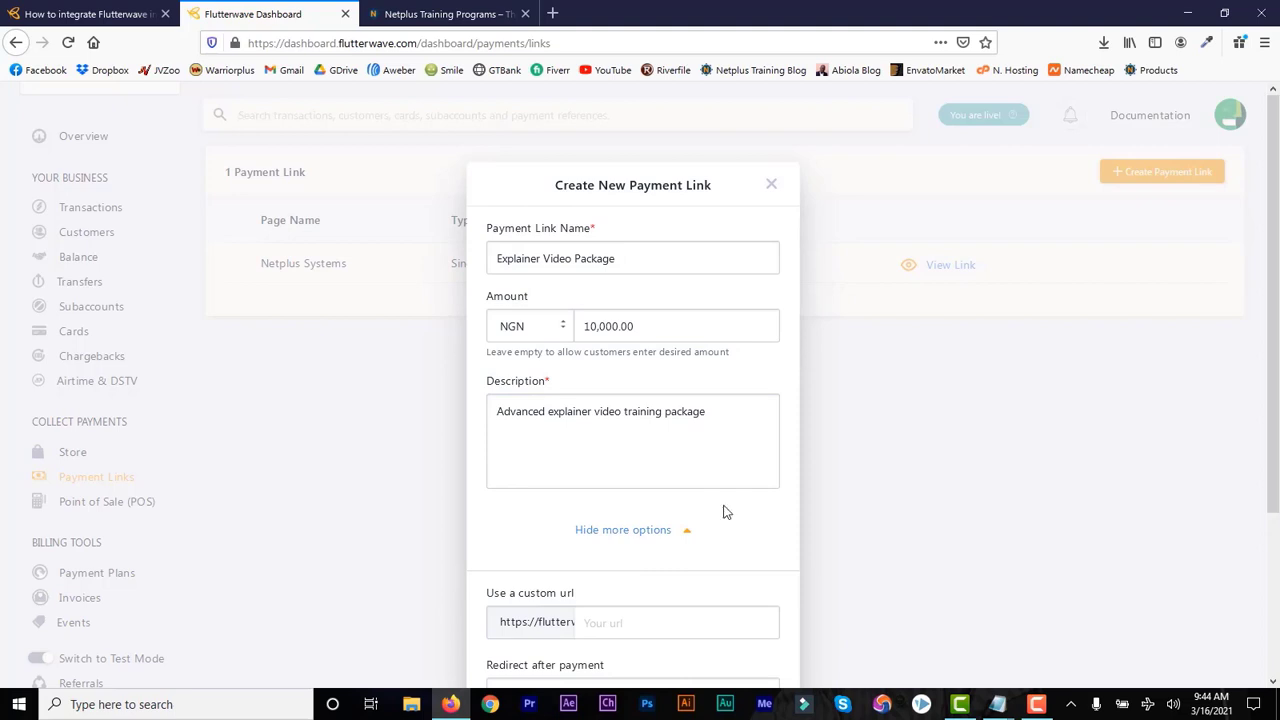
click(681, 531)
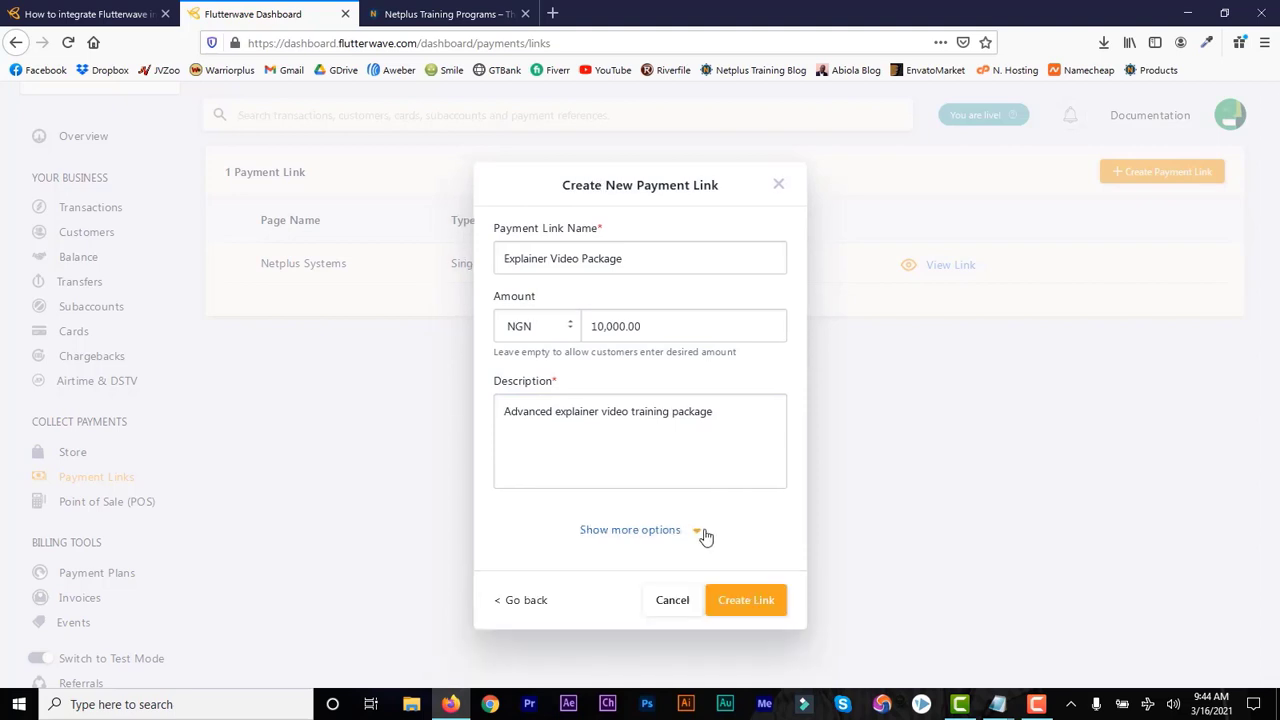
Step: Create the Explainer Video Package link and copy its URL
click(738, 598)
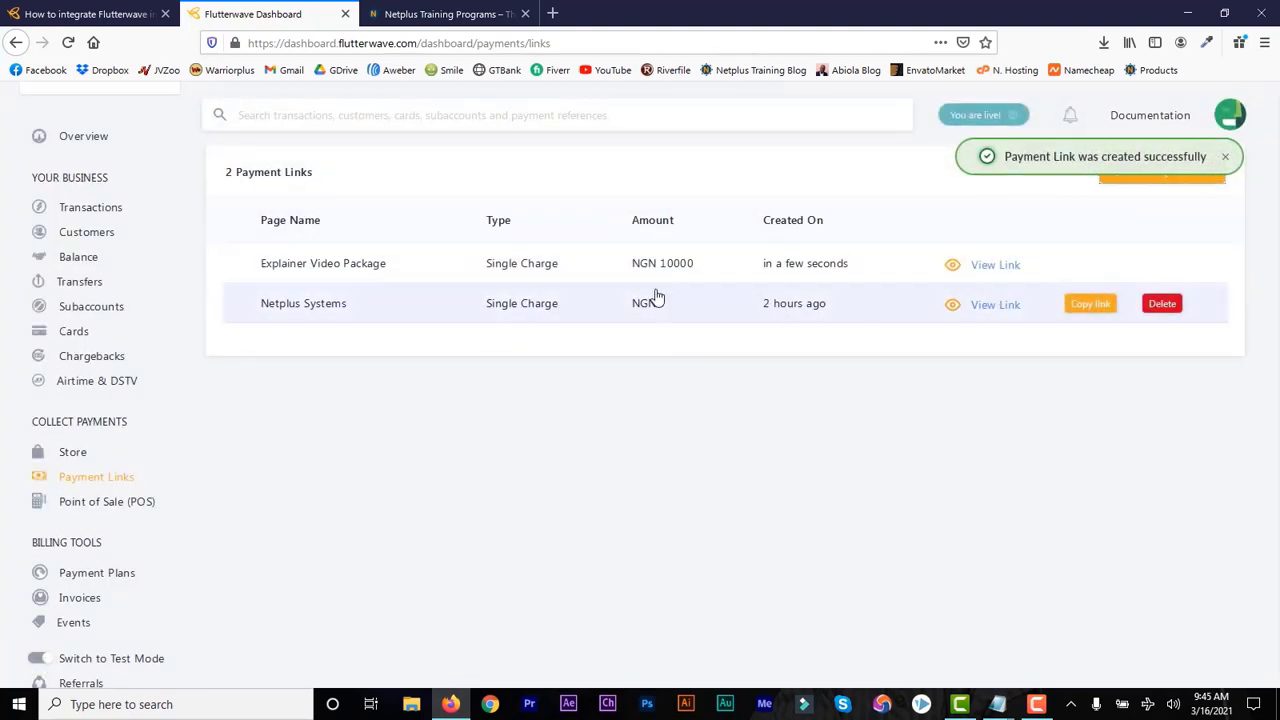
mouse_move(529, 266)
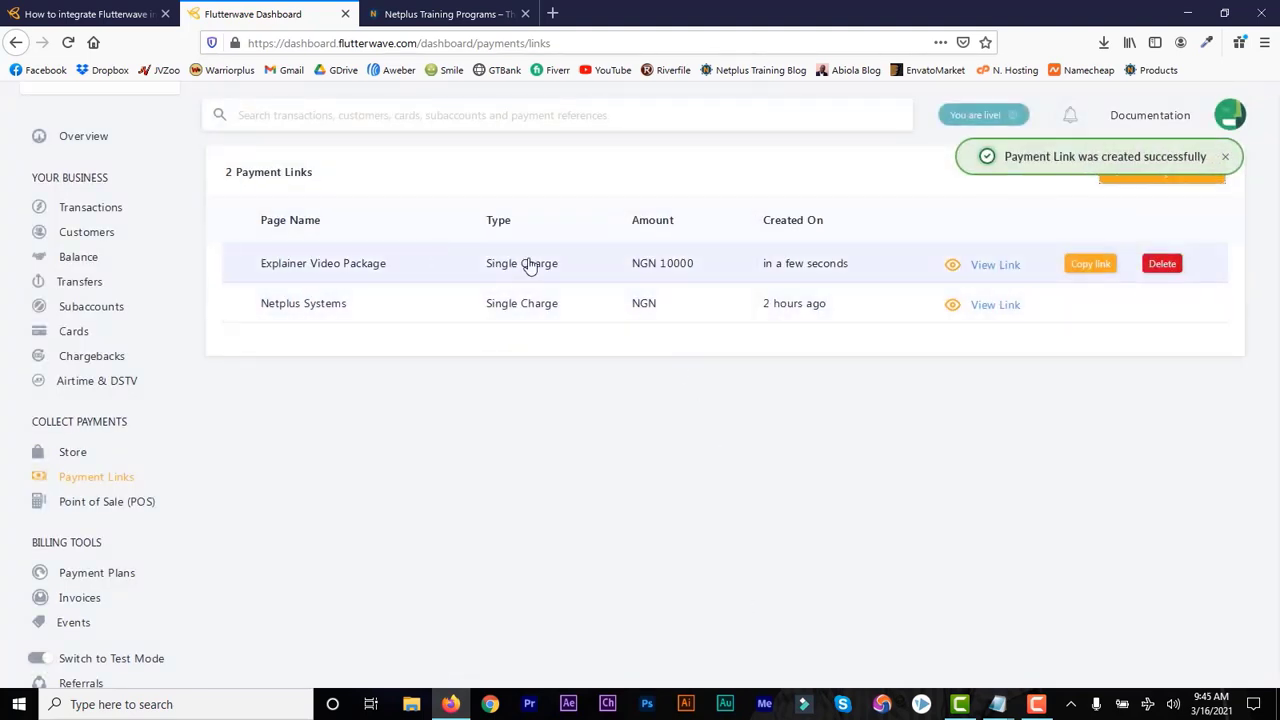
click(1092, 266)
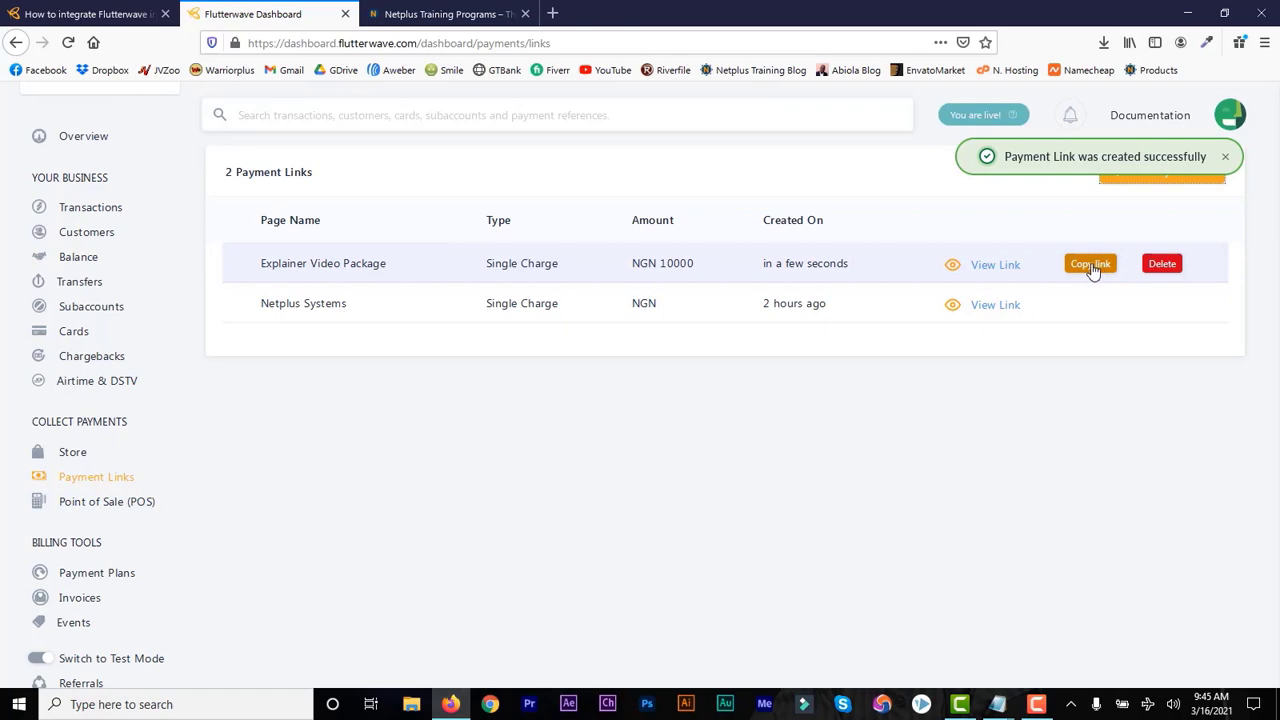
click(437, 18)
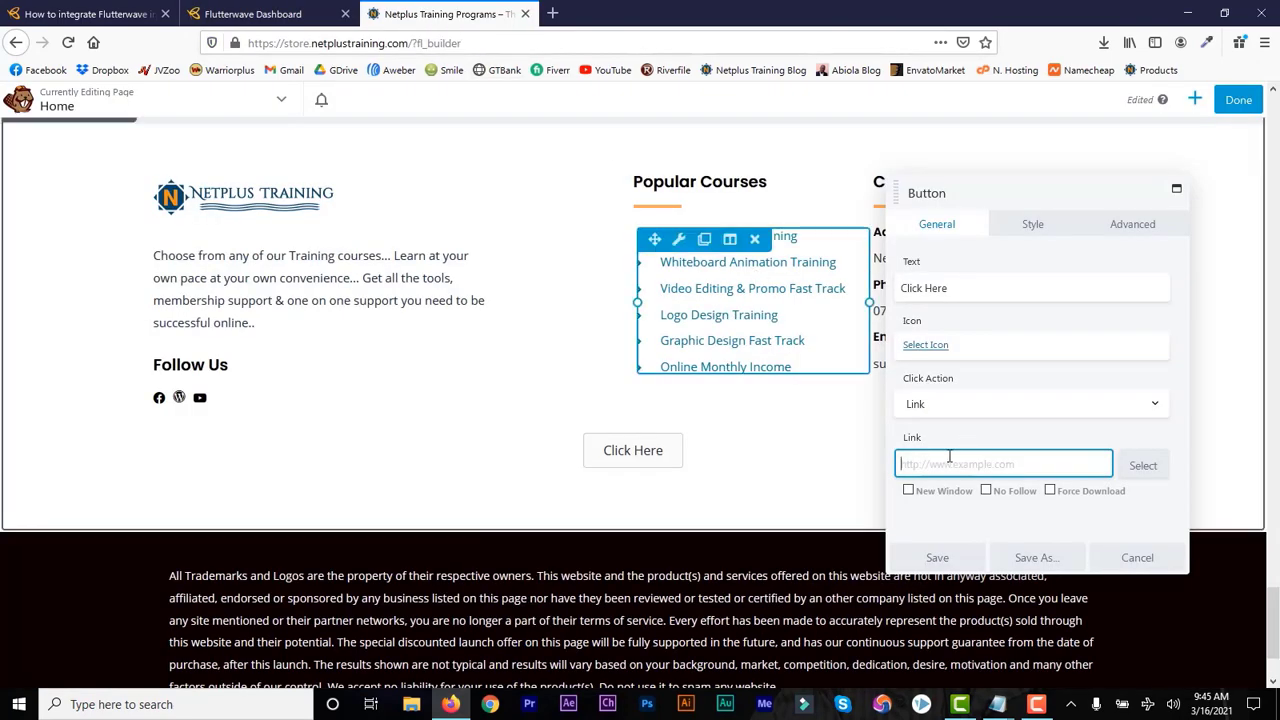
Step: Paste the payment URL as the Click Here link, opening in a new window, save and publish
key(ctrl+v)
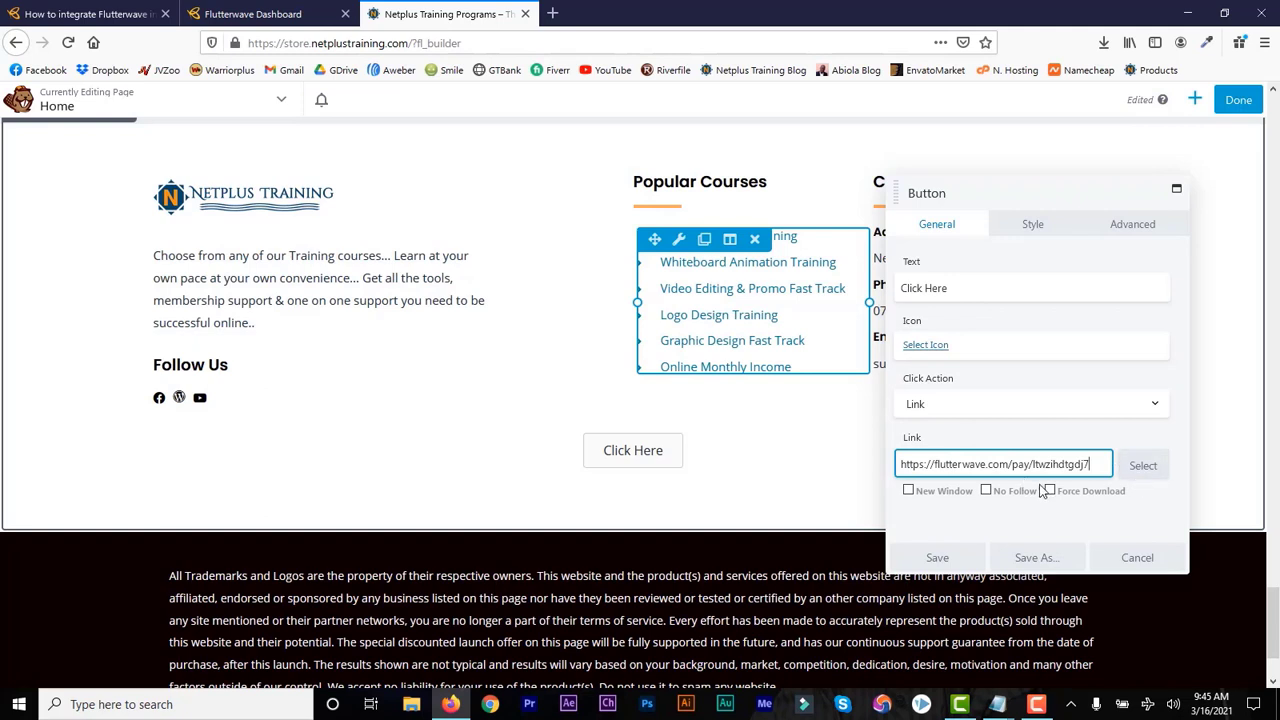
click(910, 494)
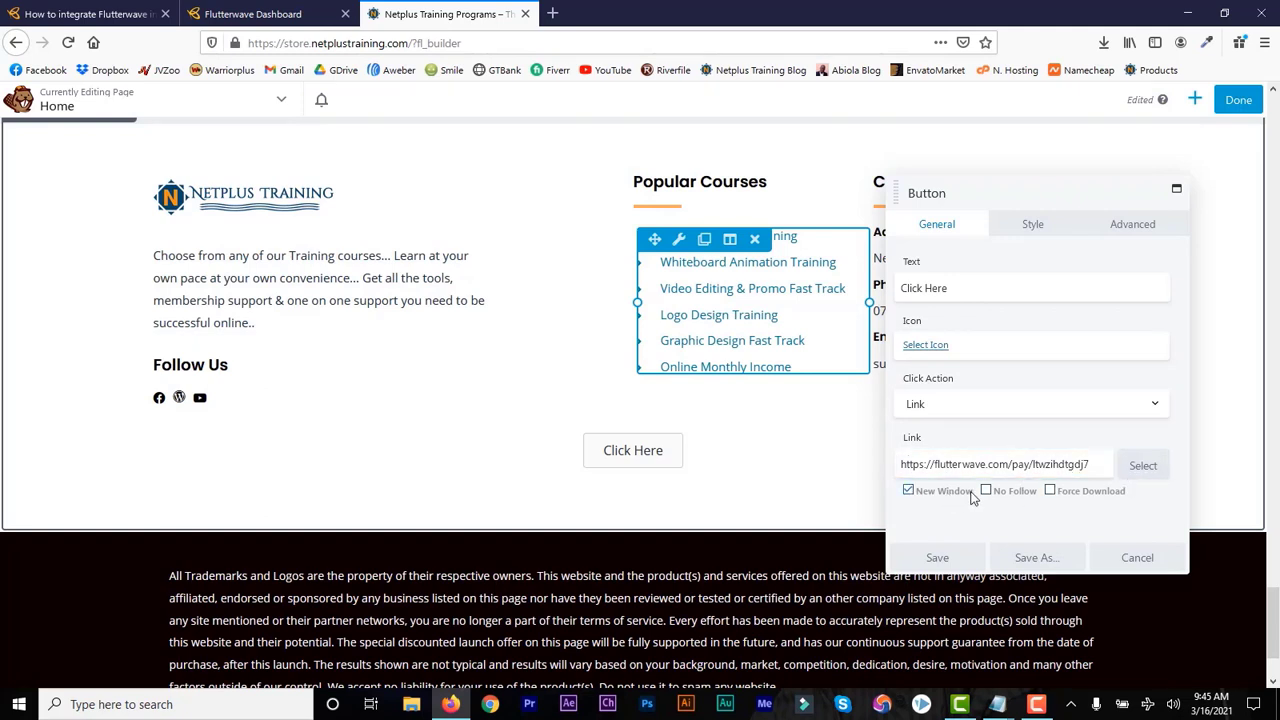
click(937, 558)
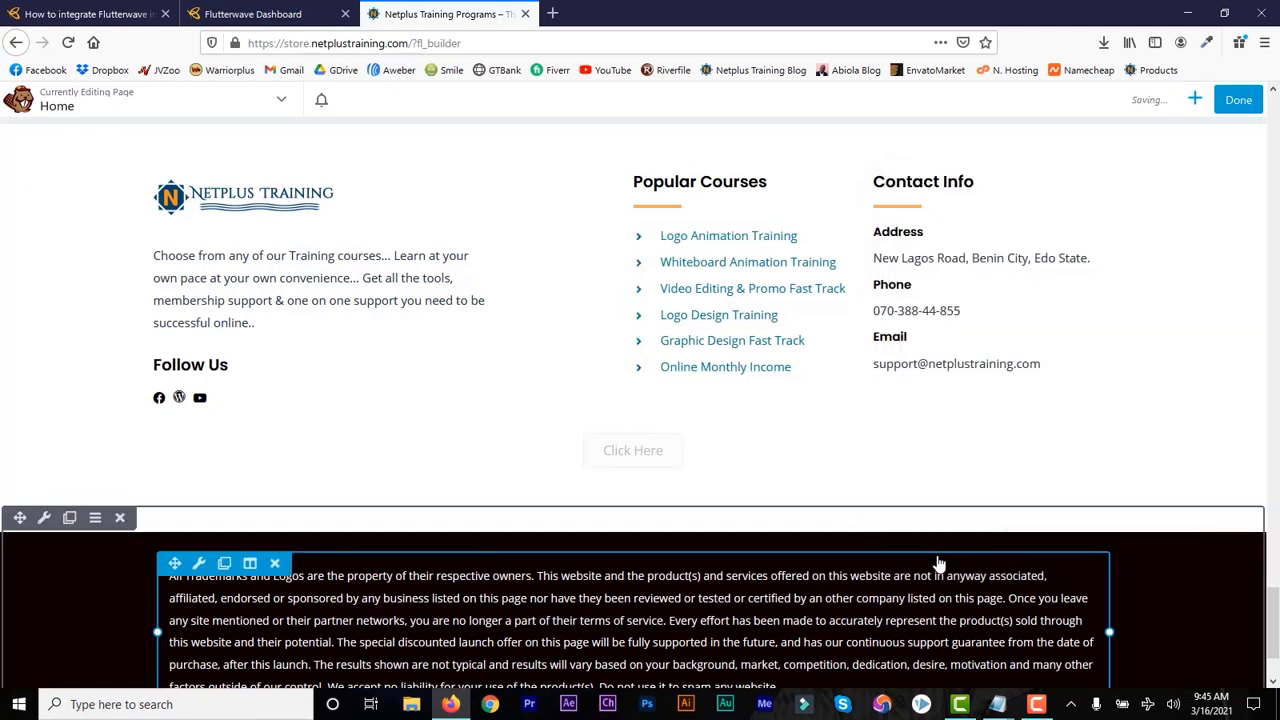
click(1235, 101)
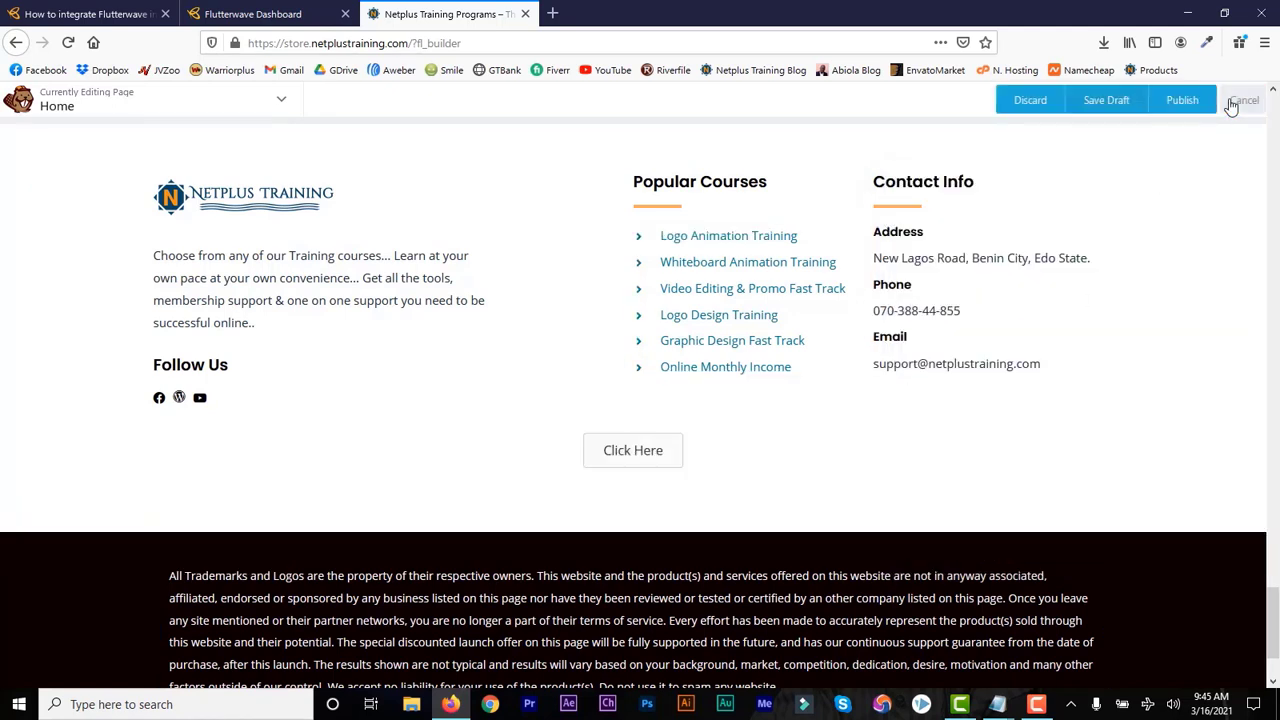
click(1166, 101)
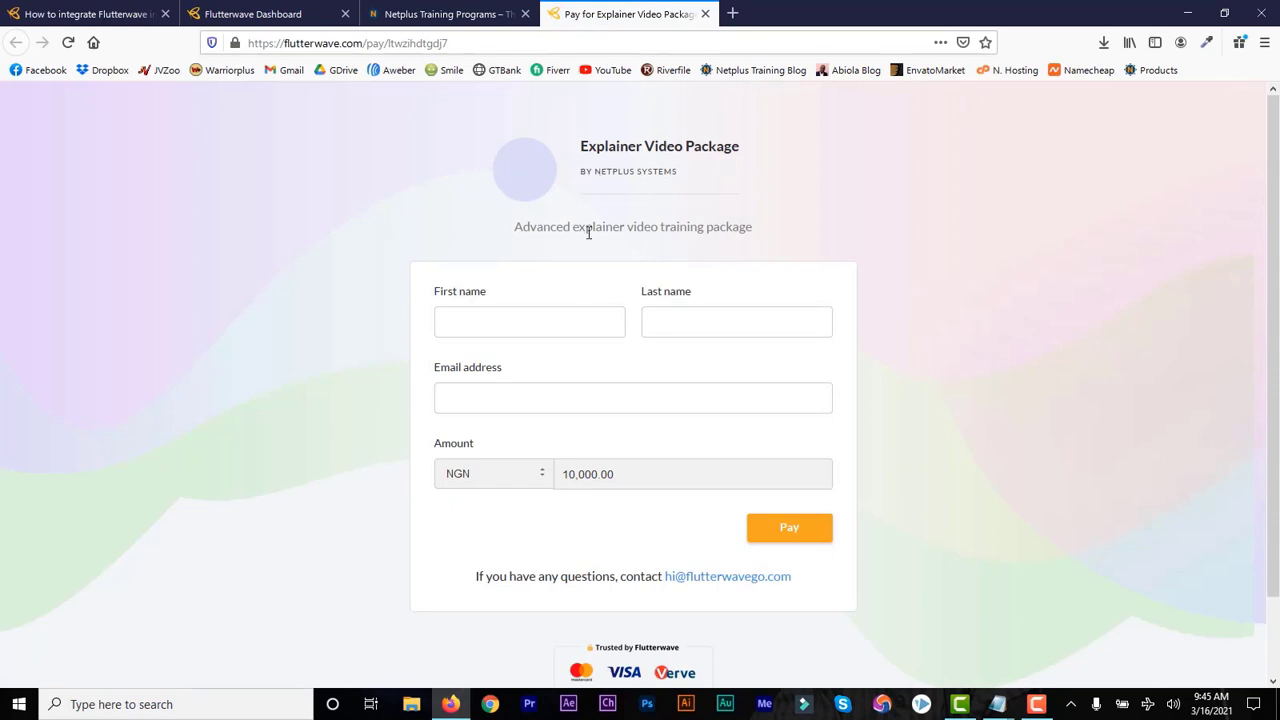
Step: Enter the test buyer's first and last name and paste their e-mail for the Explainer Video Package, then submit
click(491, 323)
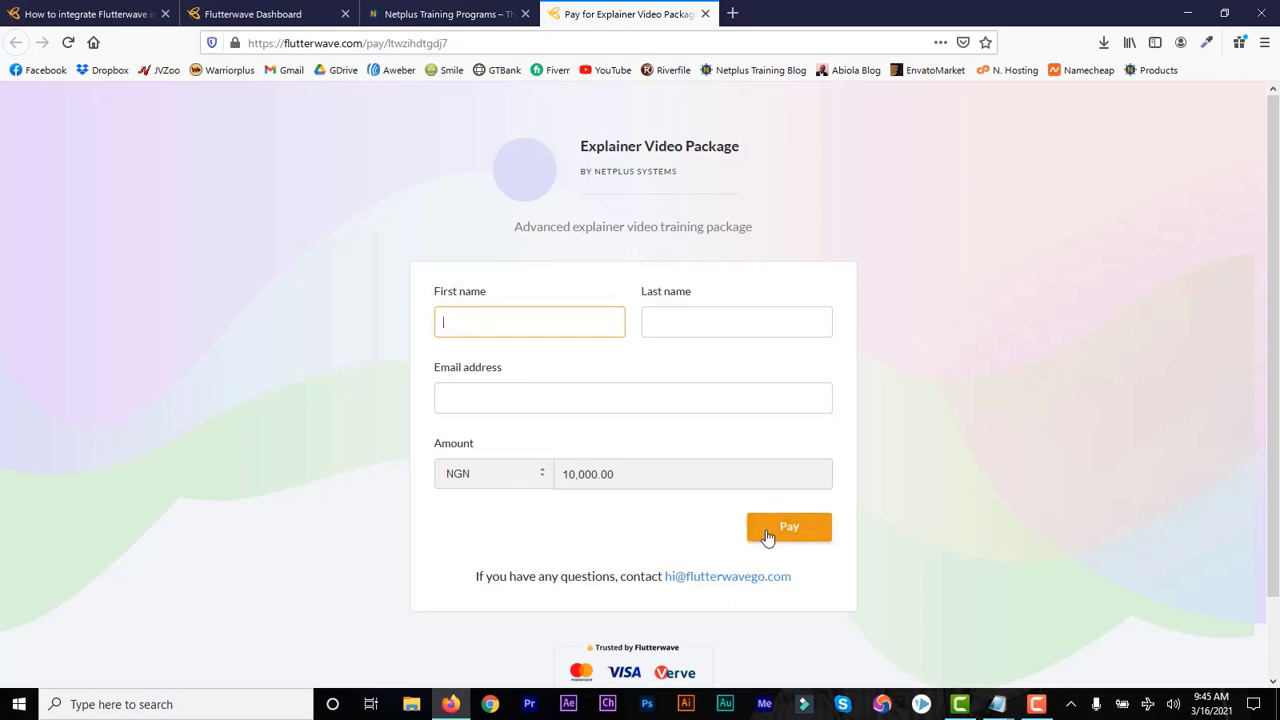
scroll(1262, 460, down, 2)
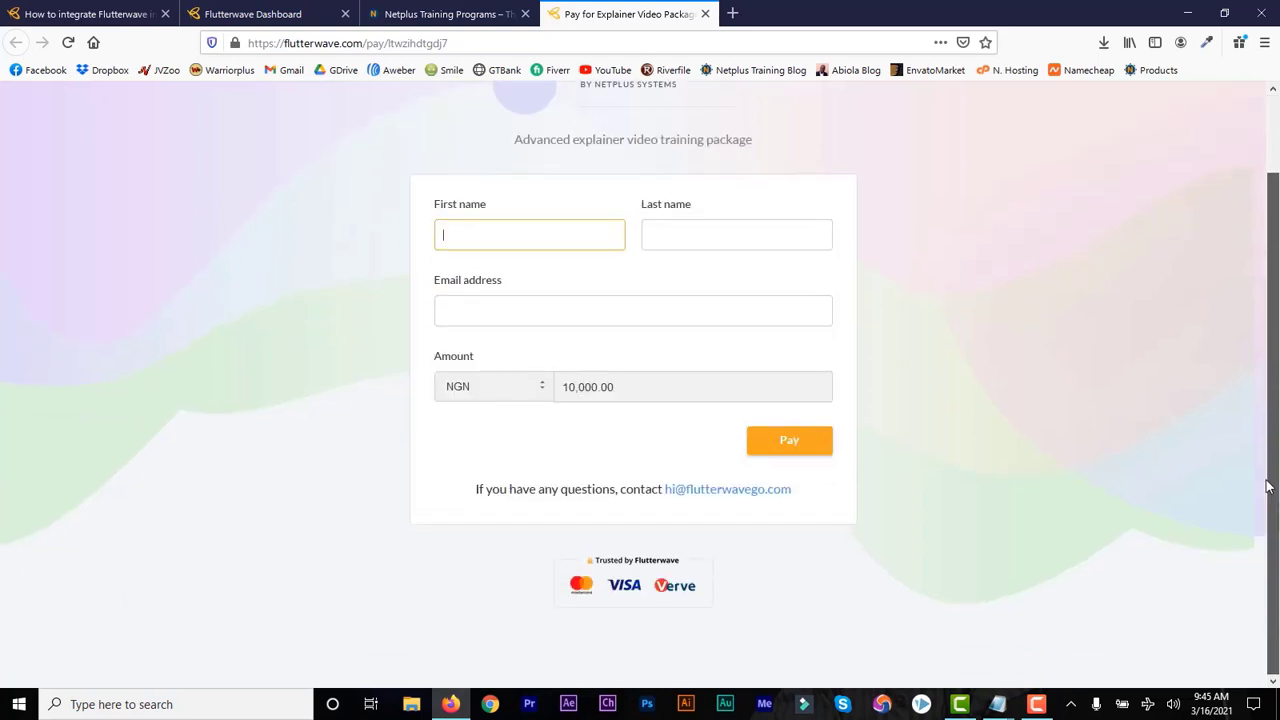
scroll(1270, 487, up, 2)
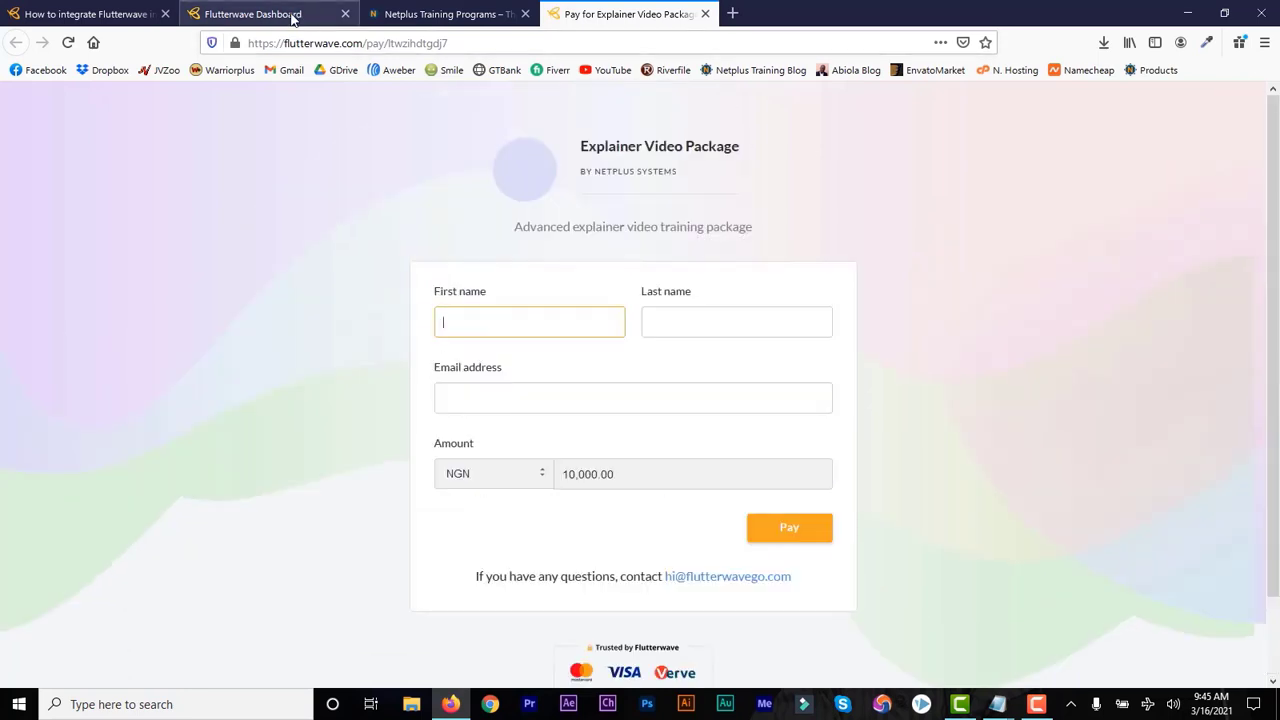
click(293, 14)
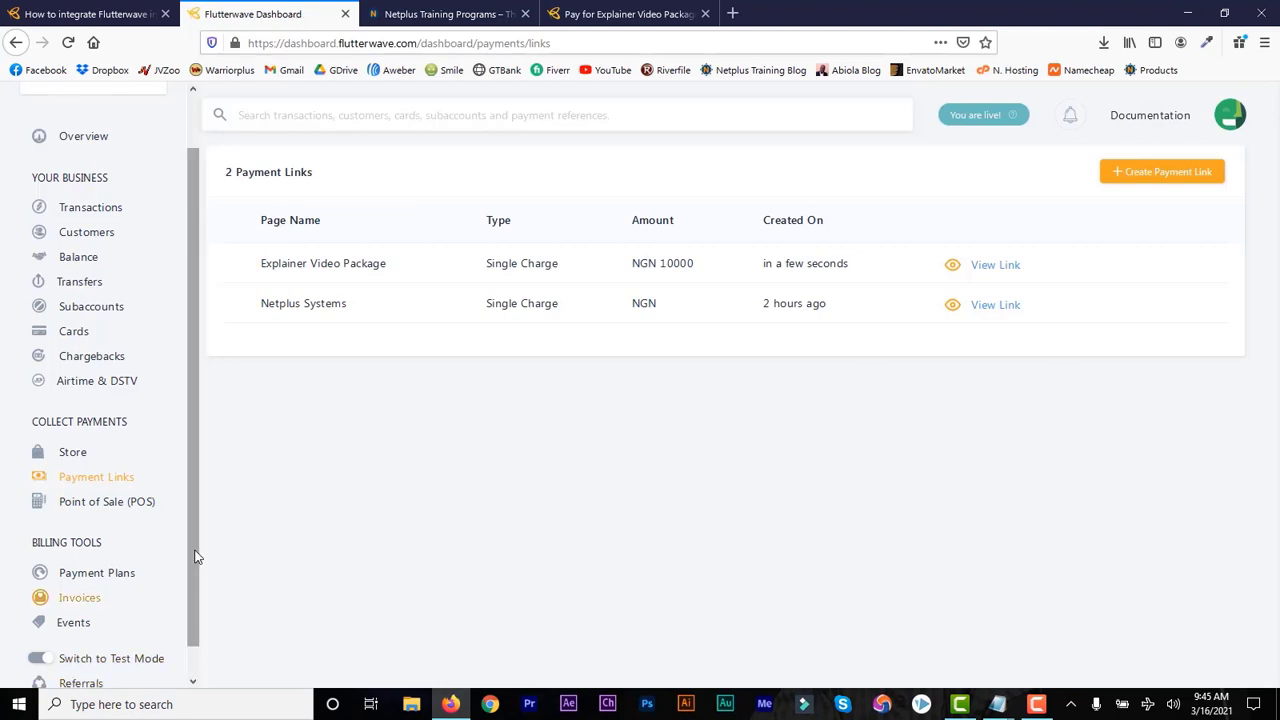
scroll(194, 557, down, 1)
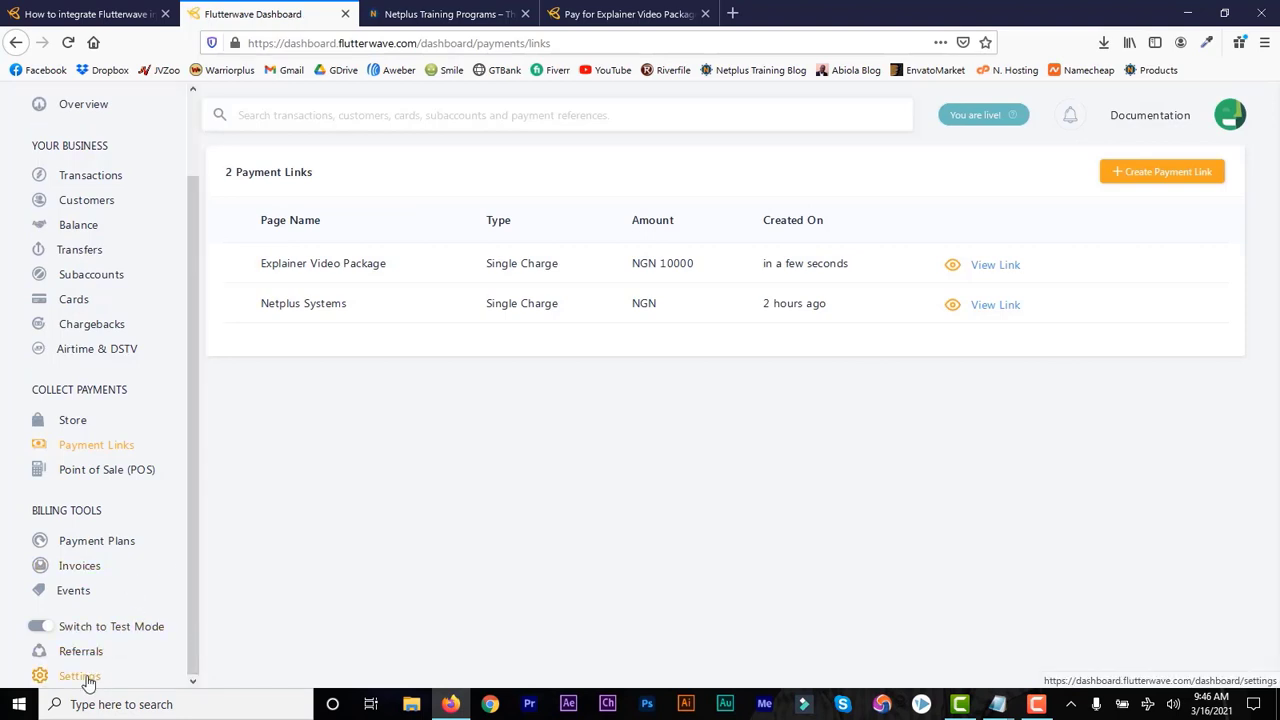
click(583, 16)
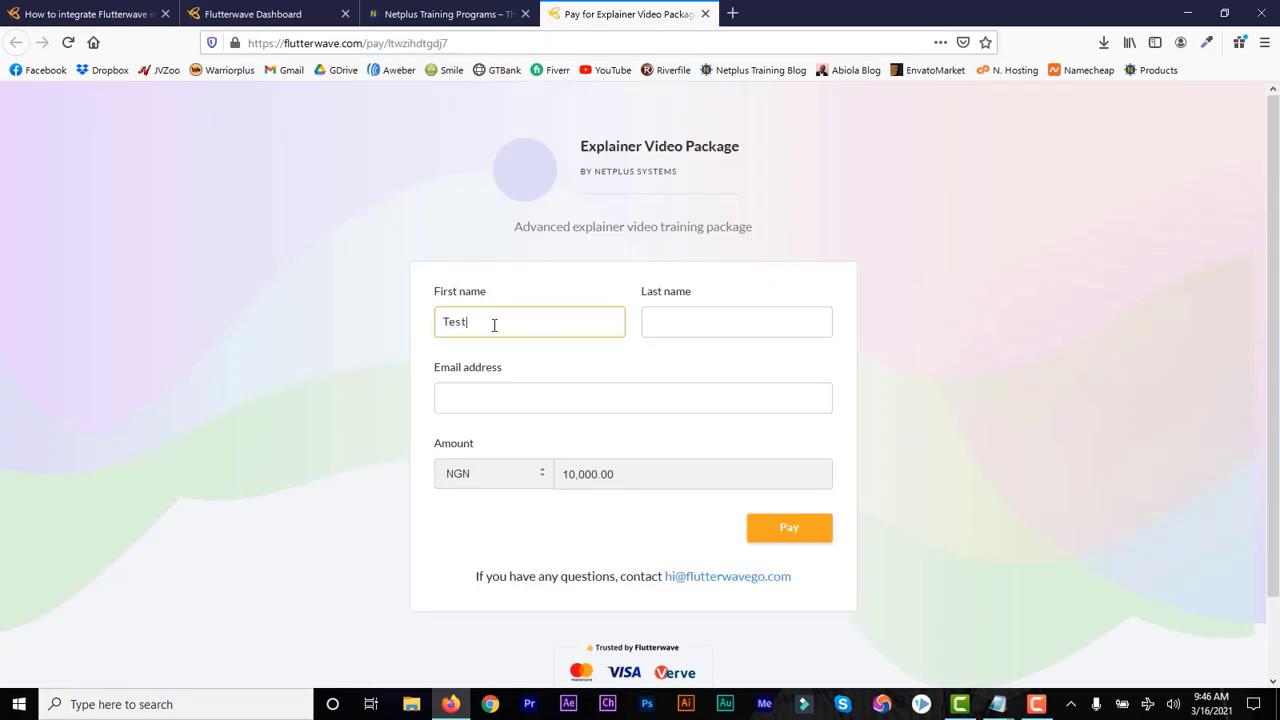
click(681, 322)
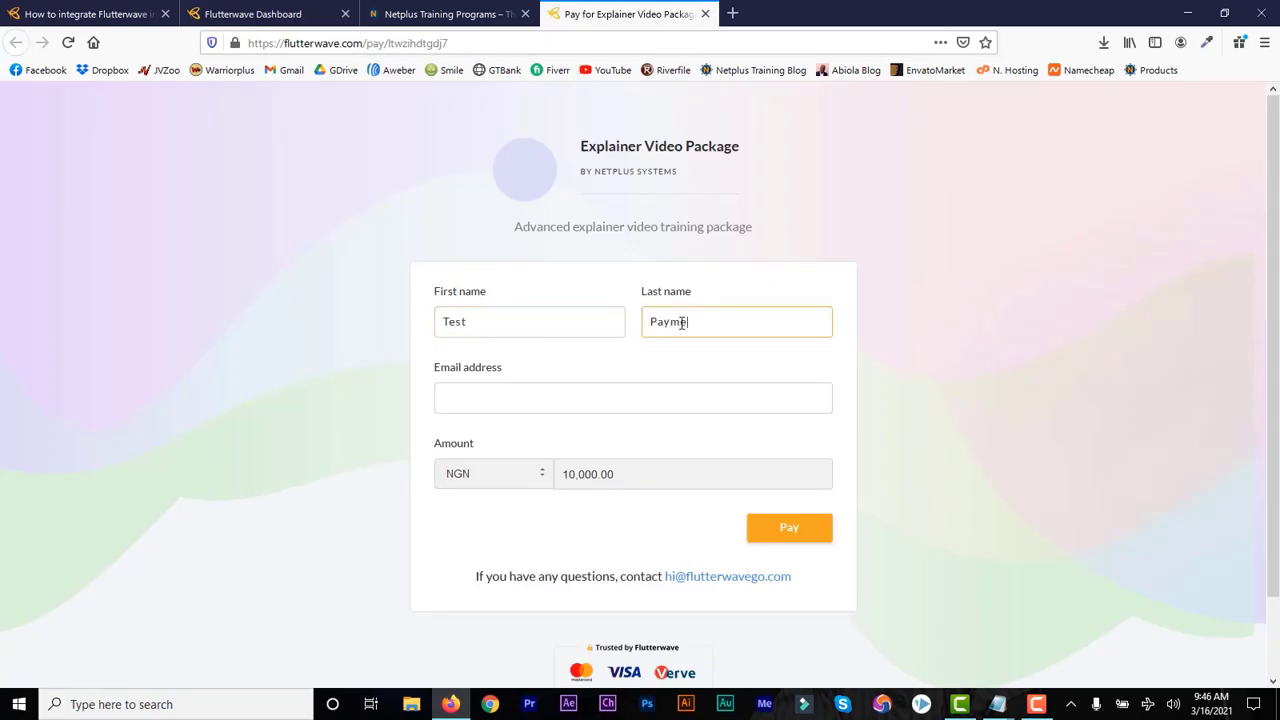
click(556, 411)
key(ctrl+v)
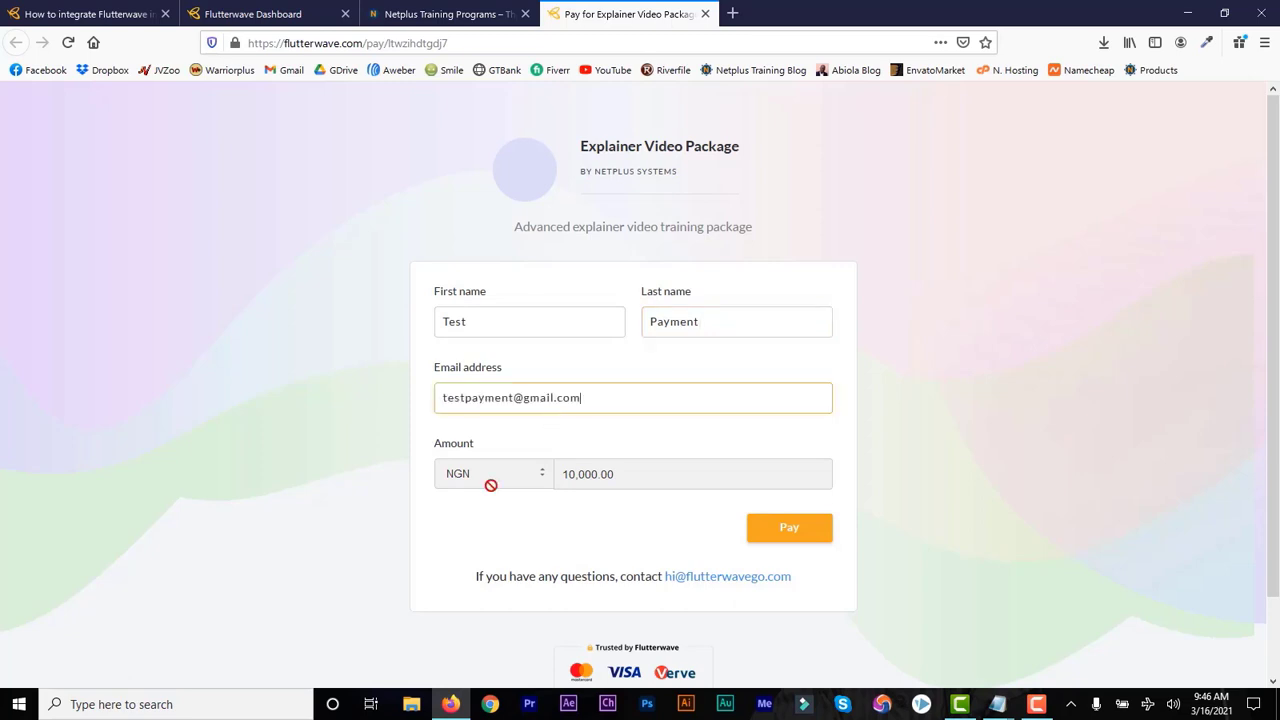
click(792, 536)
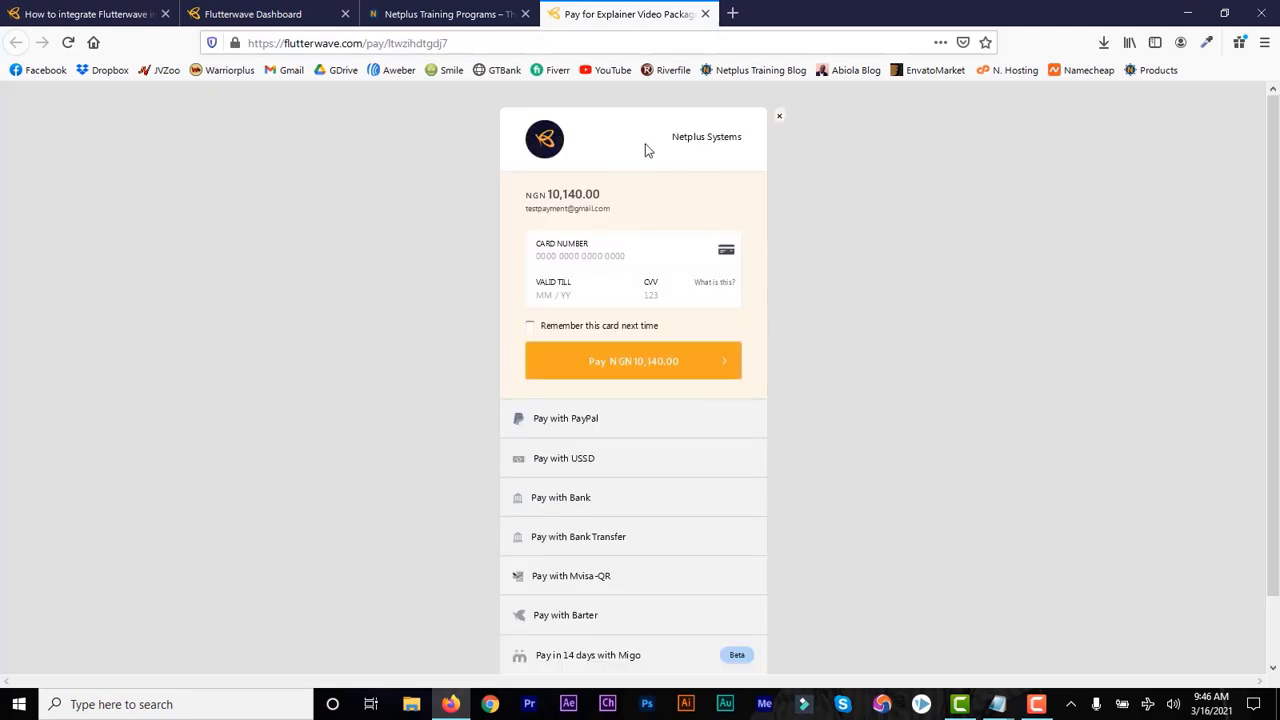
Step: Choose PayPal for the NGN 10,140.00 checkout, then return to the Flutterwave dashboard tab
drag(603, 194, 549, 195)
click(549, 195)
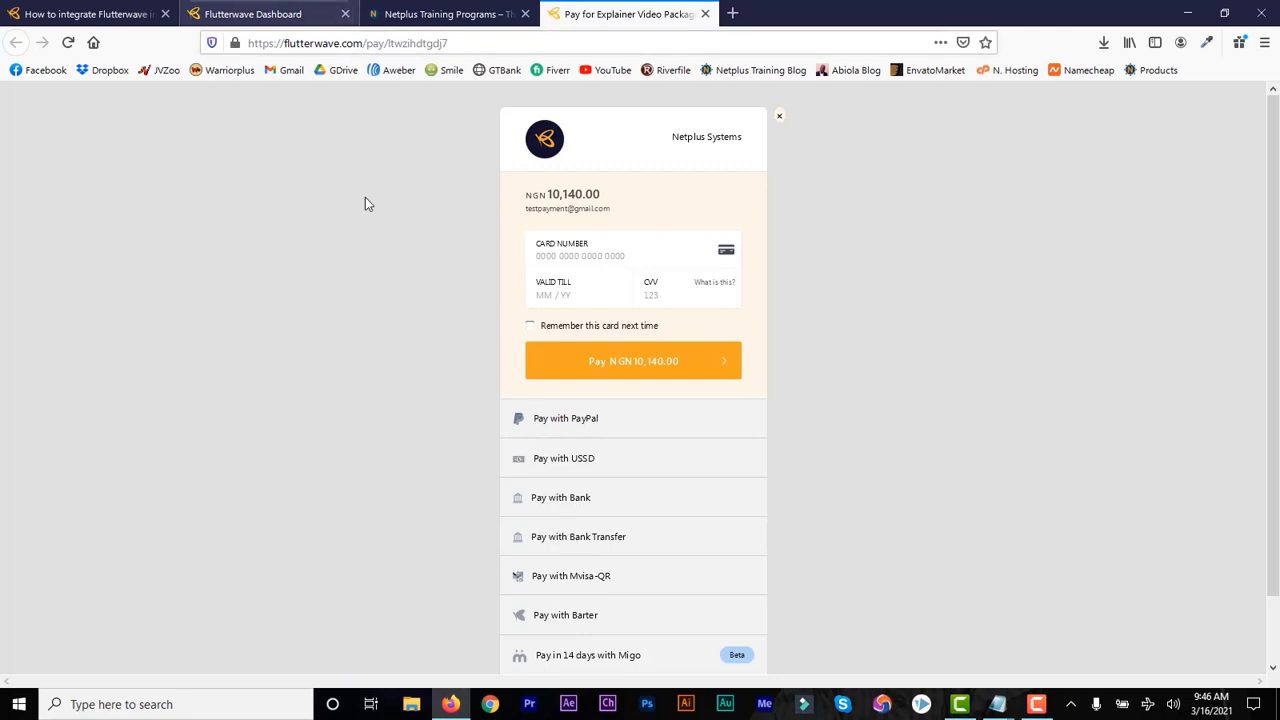
click(570, 424)
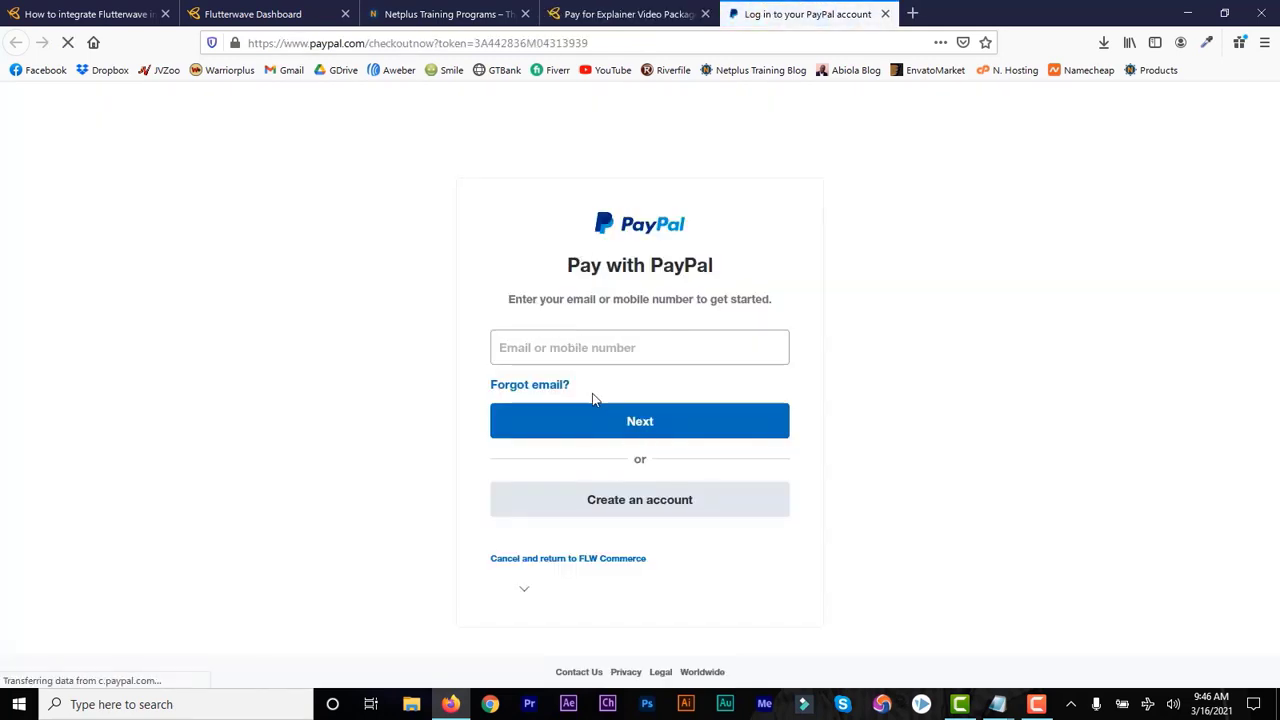
click(268, 16)
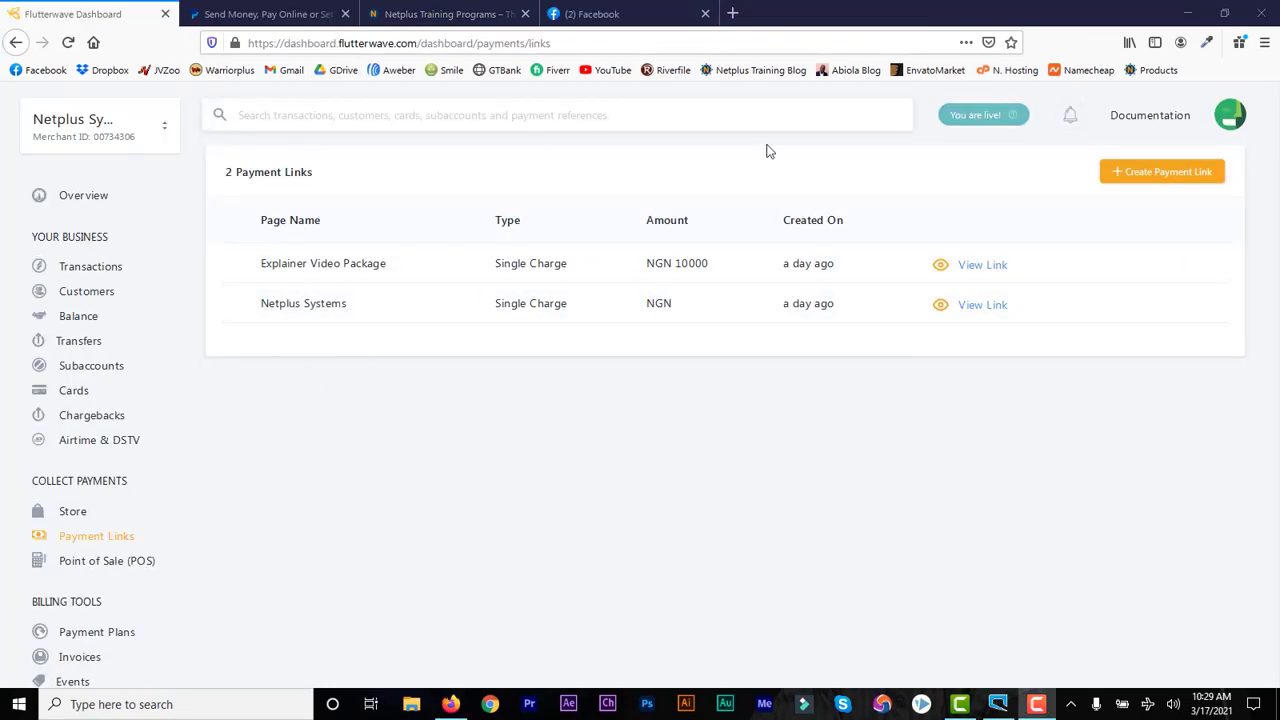
Step: Start a single-charge payment link with an amount of USD 1
click(1135, 178)
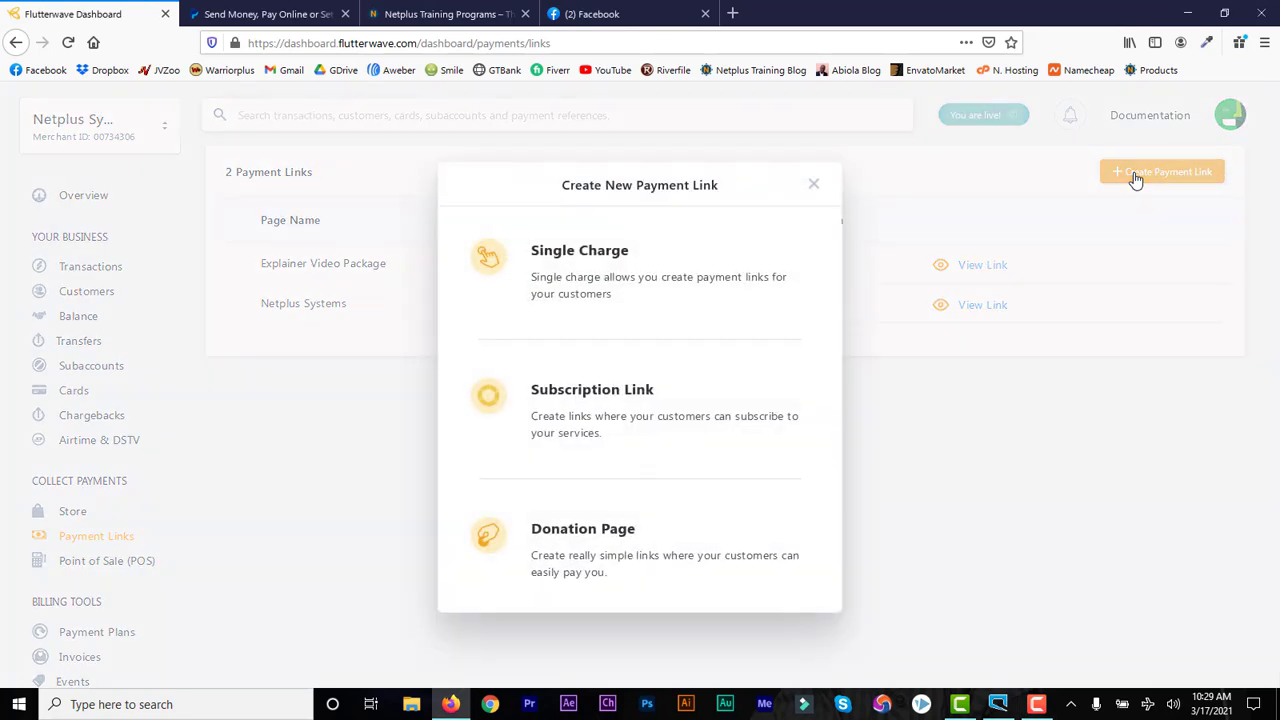
click(597, 263)
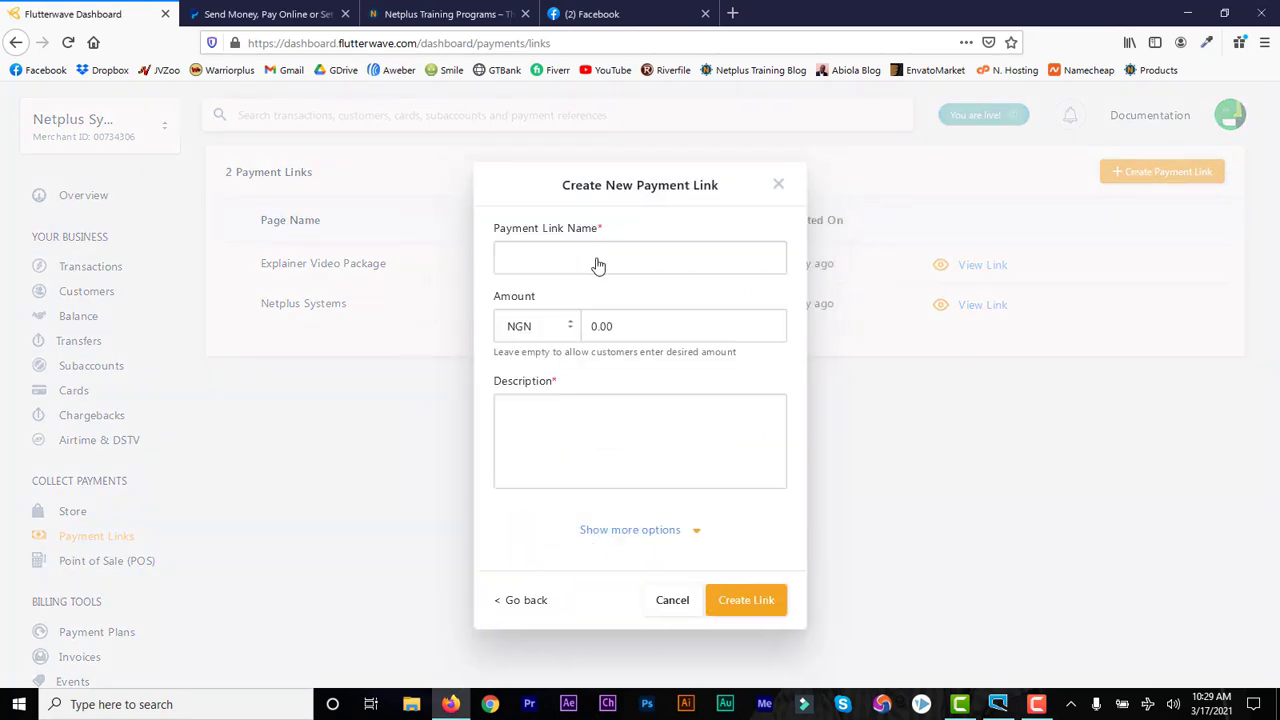
click(535, 330)
scroll(530, 520, down, 5)
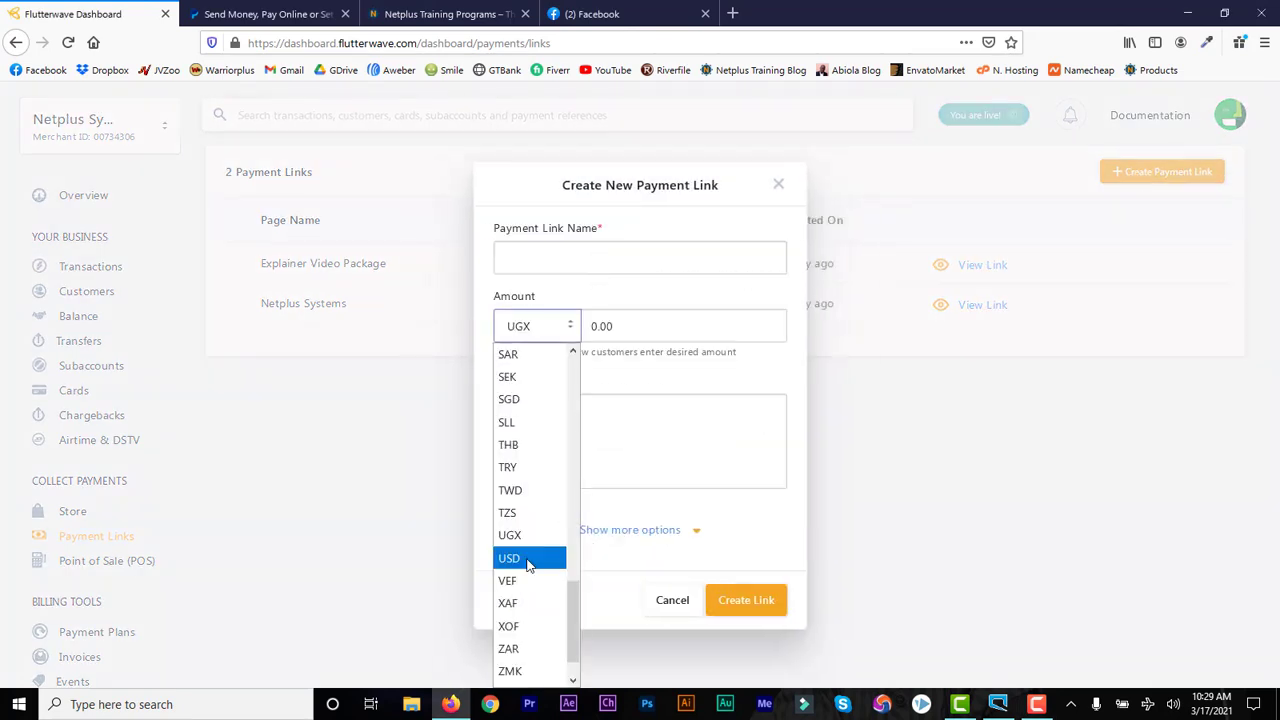
click(529, 560)
double_click(597, 325)
text(1)
Step: Describe it as 'Testing this link..', name it Netplus Training, create it and copy the link
click(548, 420)
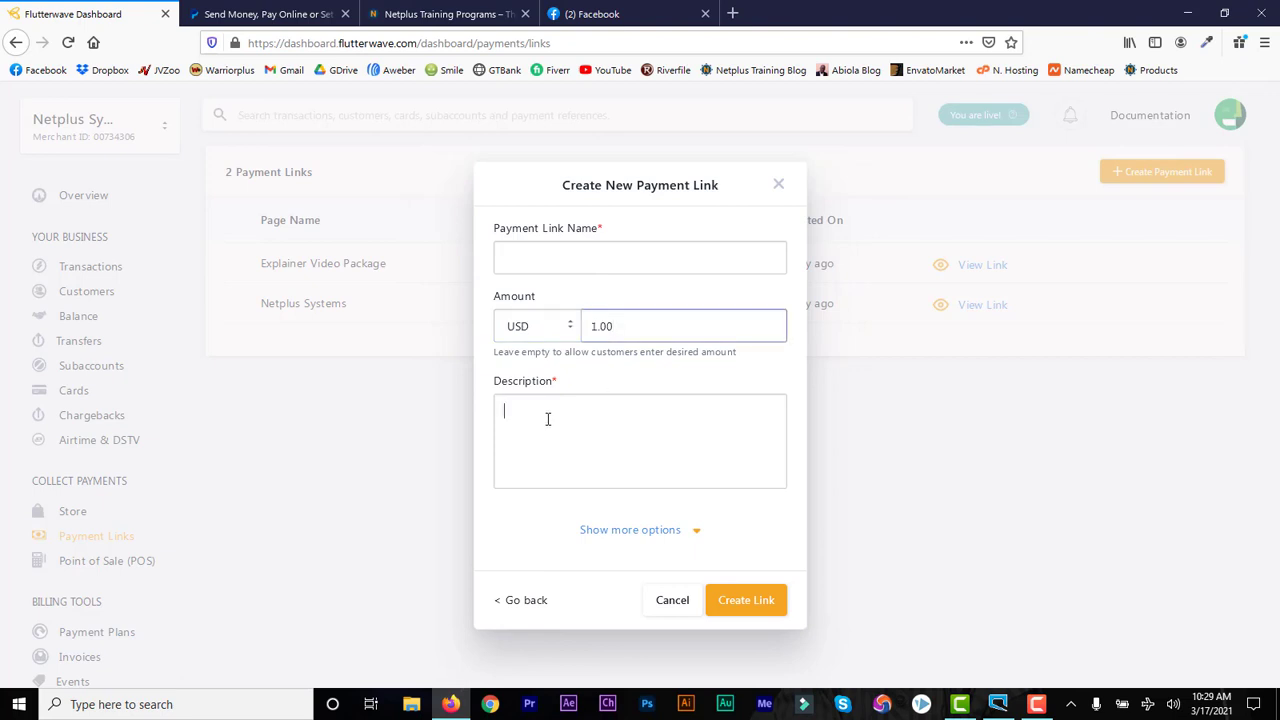
text(Testing this link..)
click(583, 252)
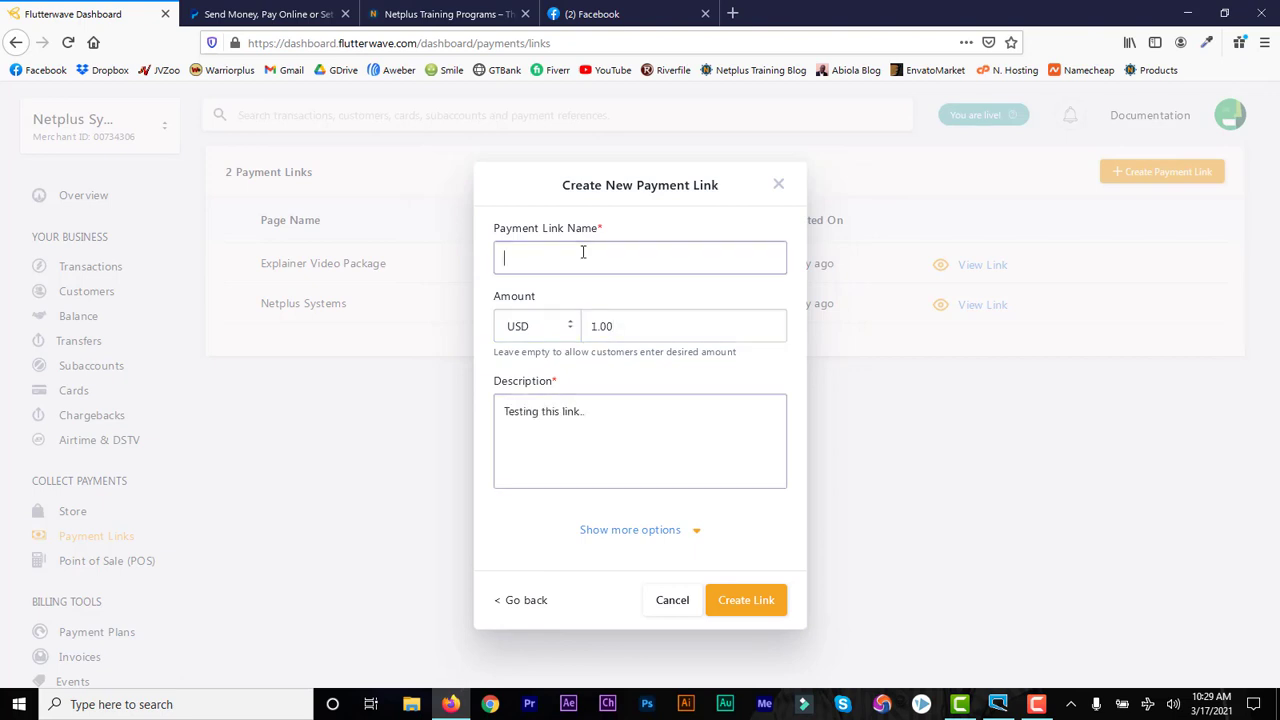
text(Netpl)
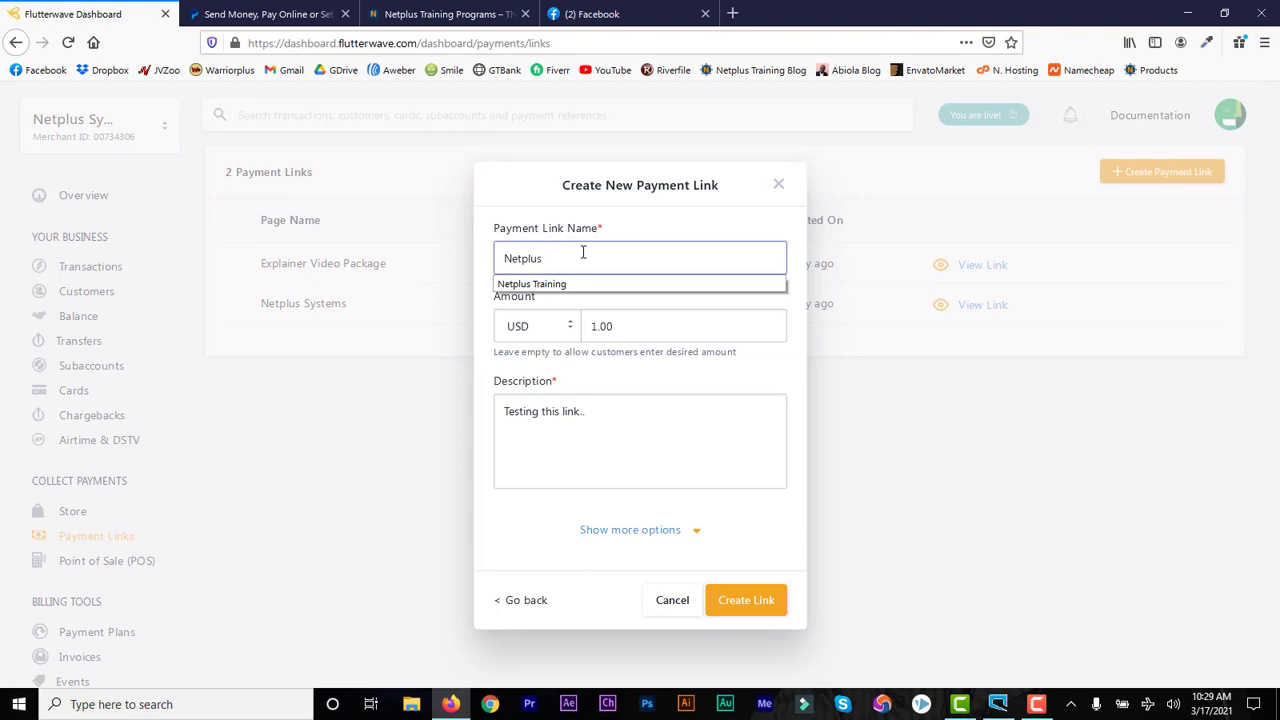
text(us)
click(563, 285)
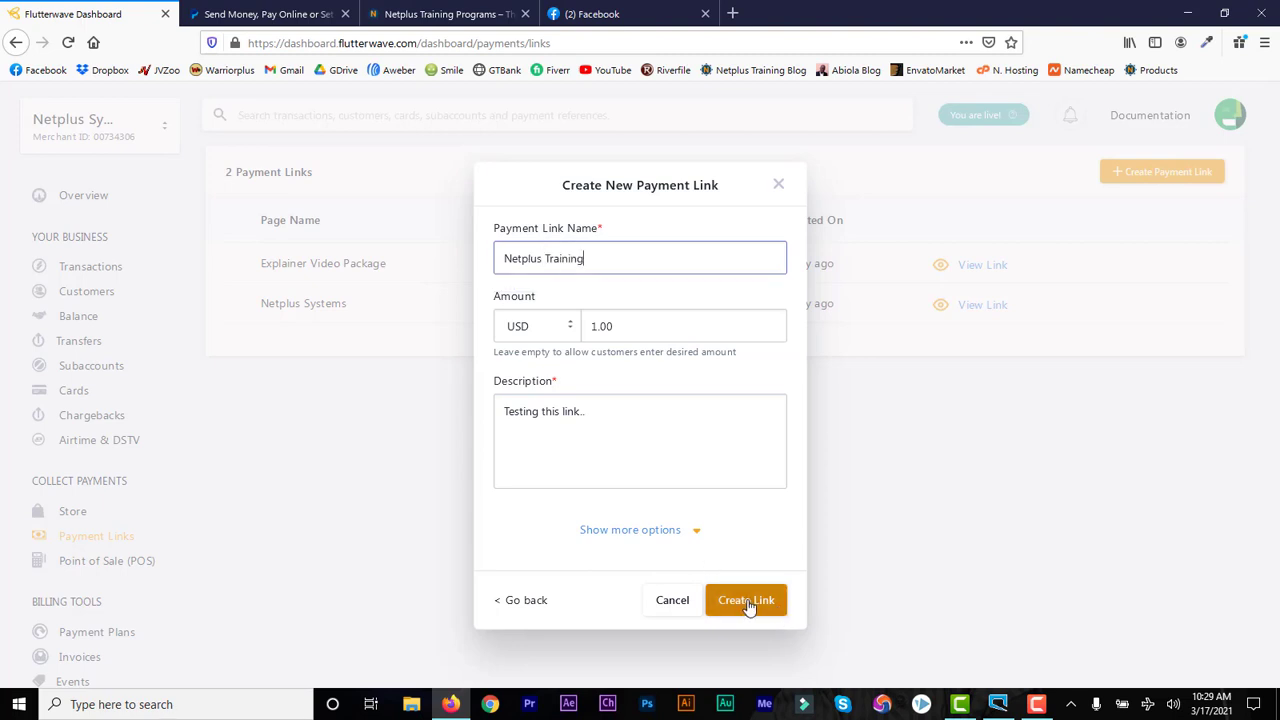
click(764, 596)
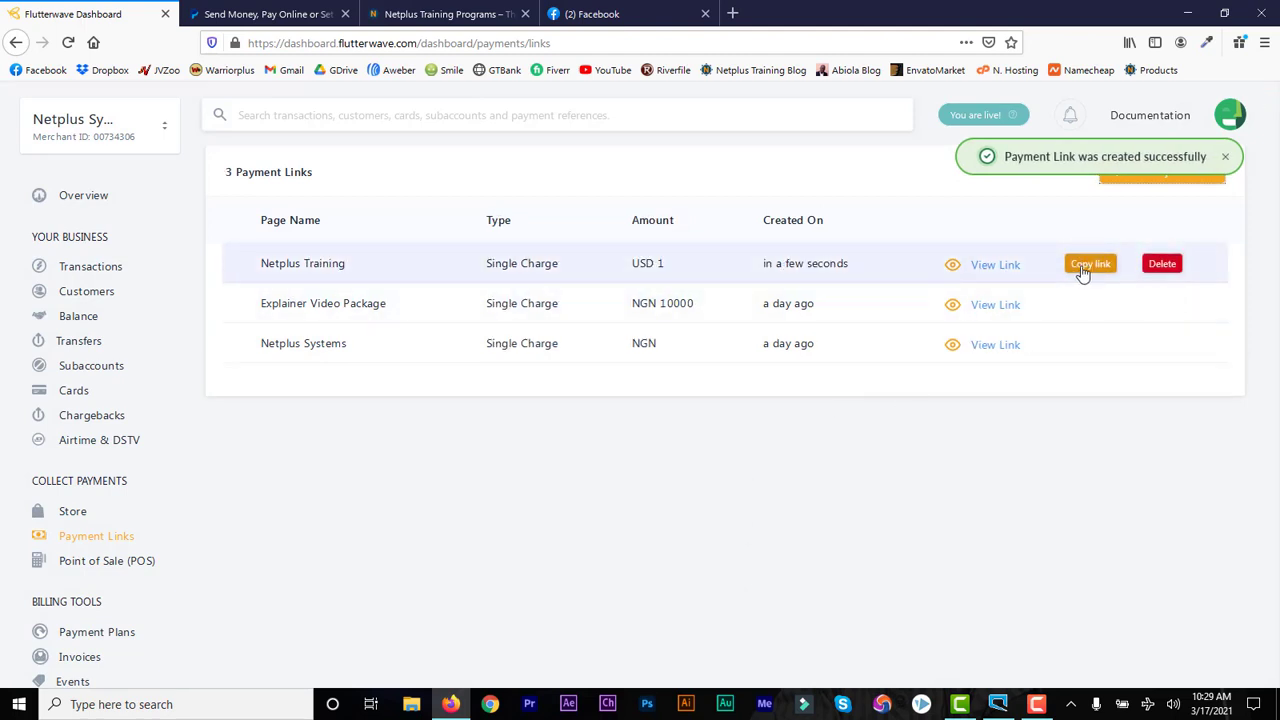
click(1090, 268)
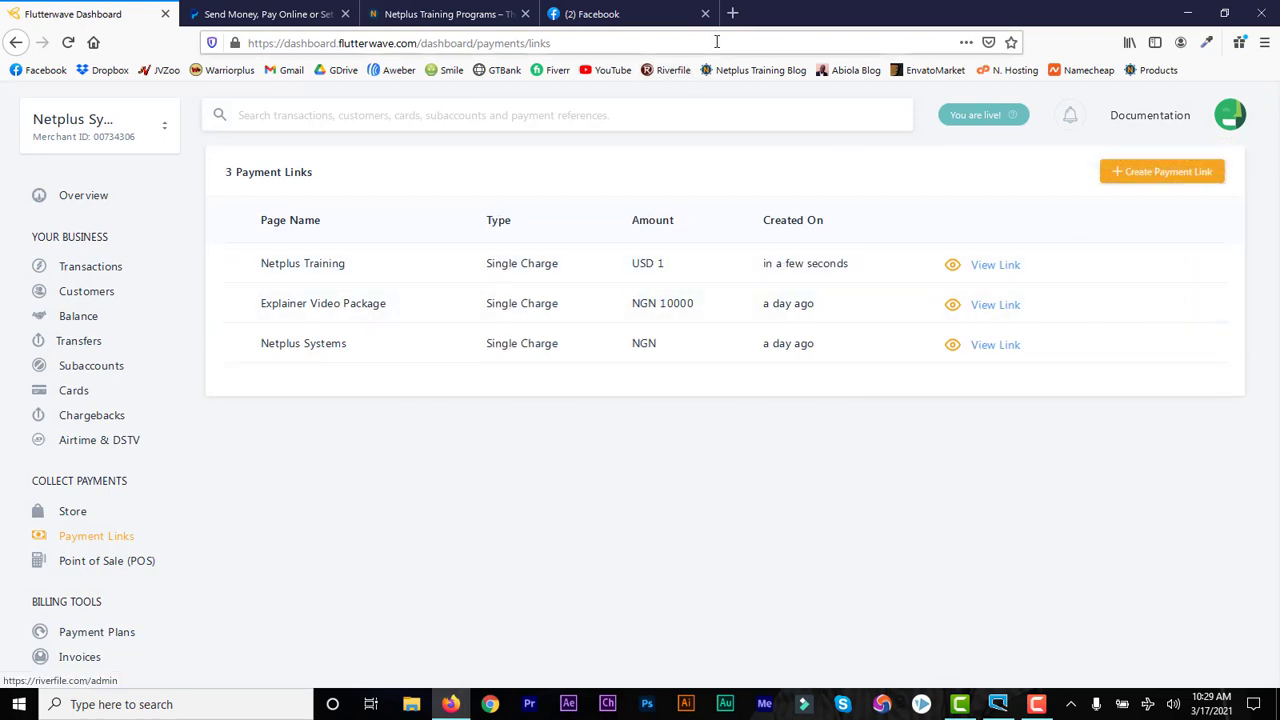
Step: Open the USD1.05 PayPal payment from the Transactions list to see its USD0.05 fees
click(653, 16)
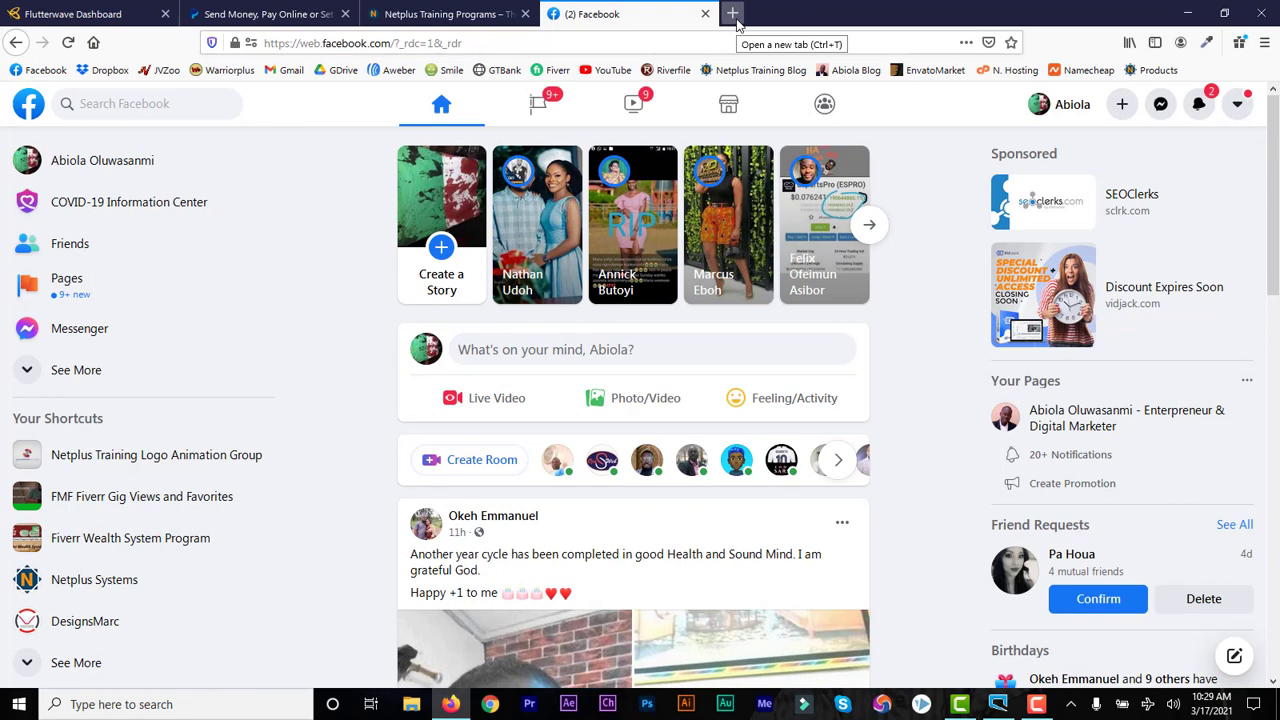
click(105, 18)
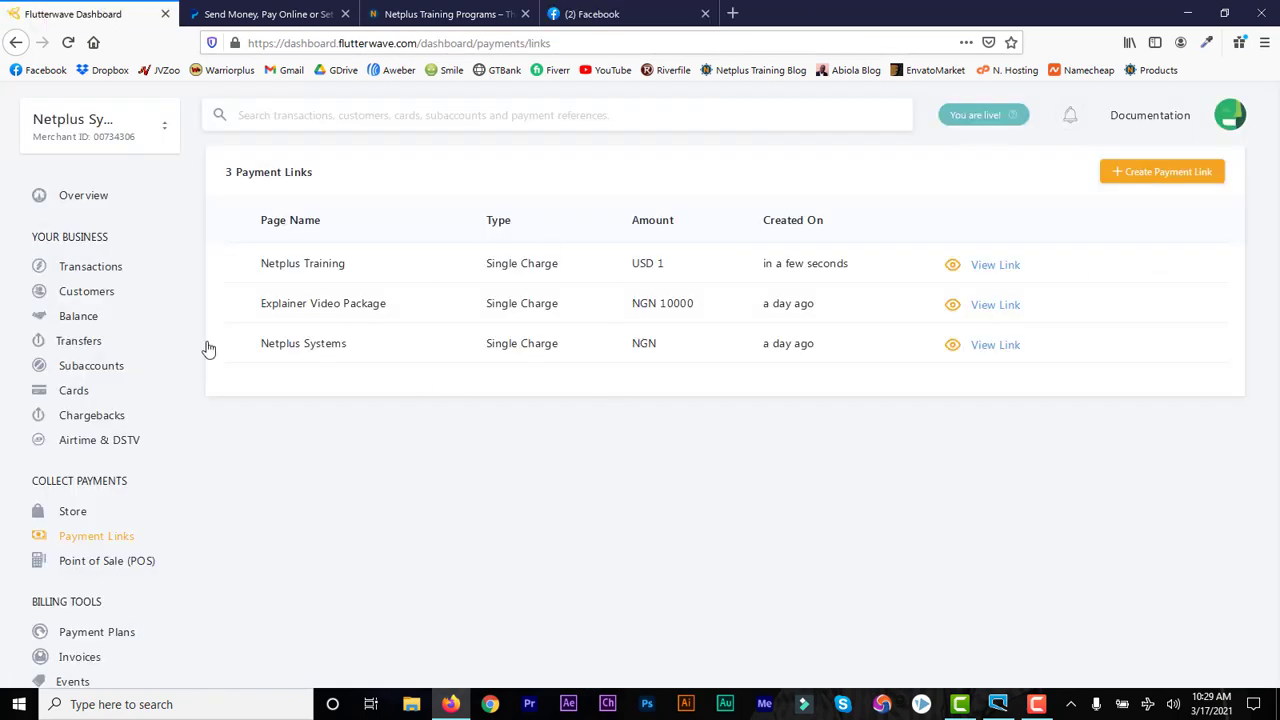
click(91, 267)
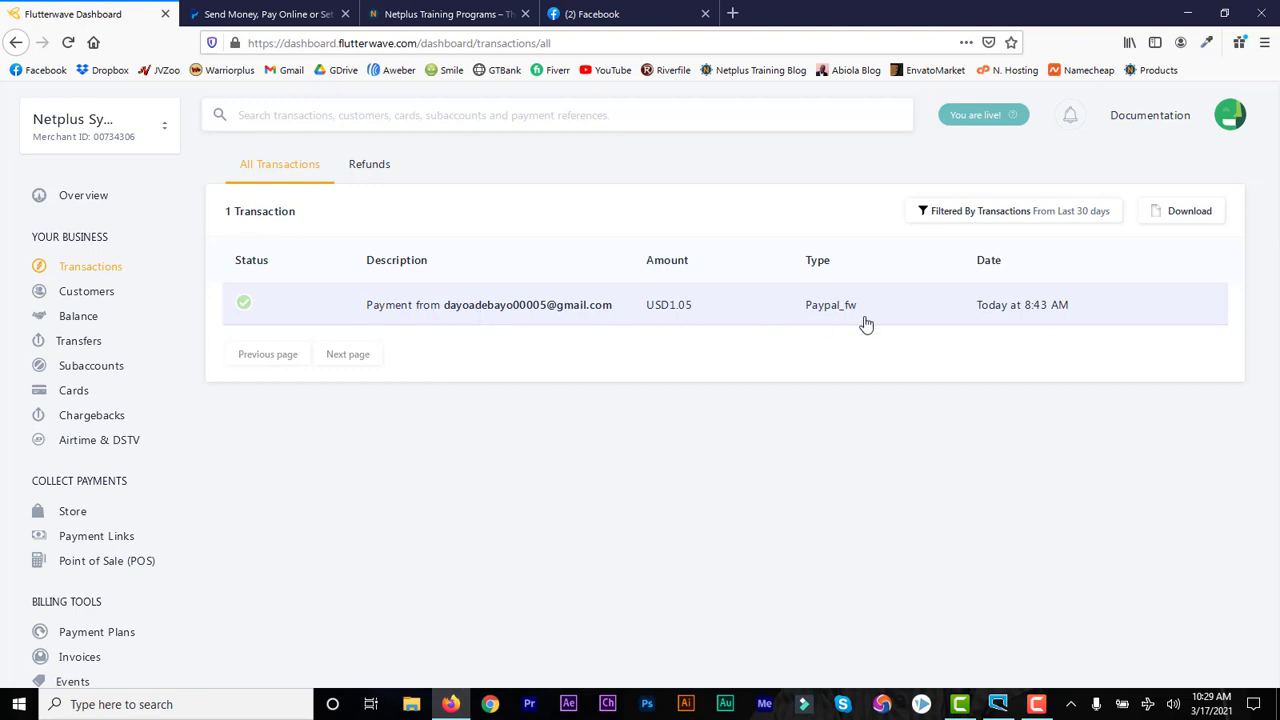
click(998, 314)
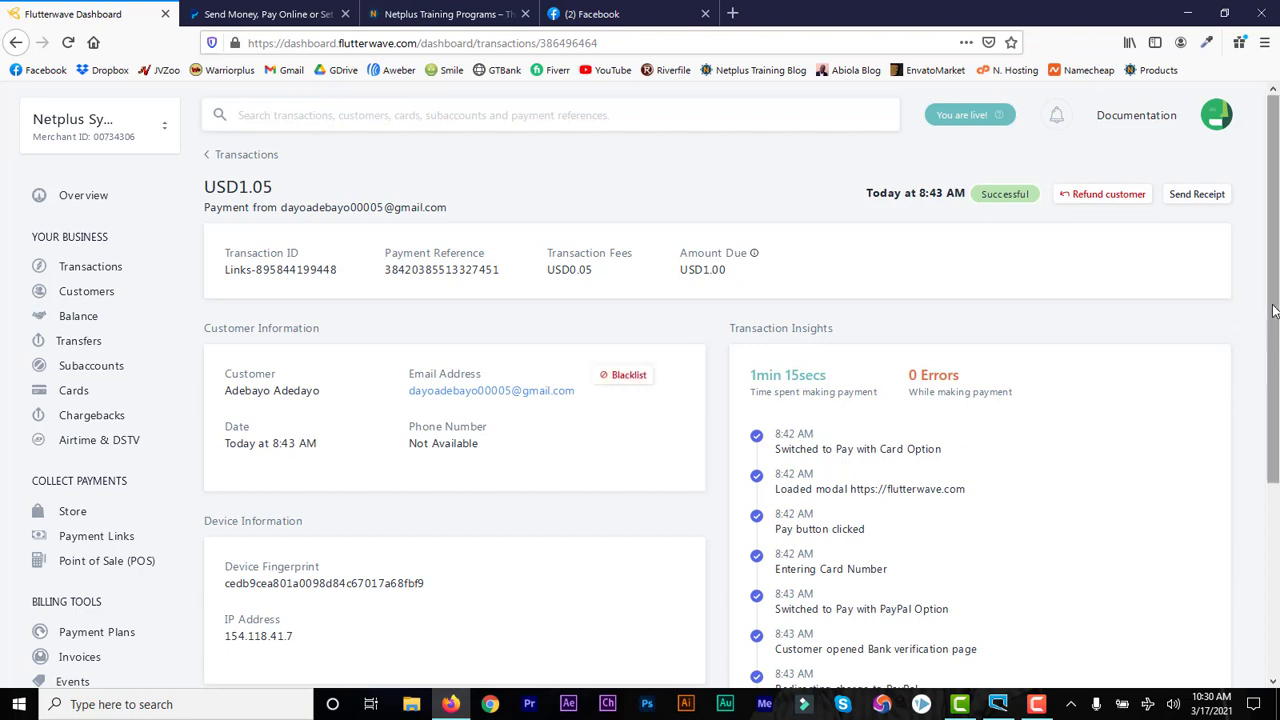
Step: Review the USD1.05 payment's transaction ID, payment reference and transaction fees
scroll(1272, 302, down, 3)
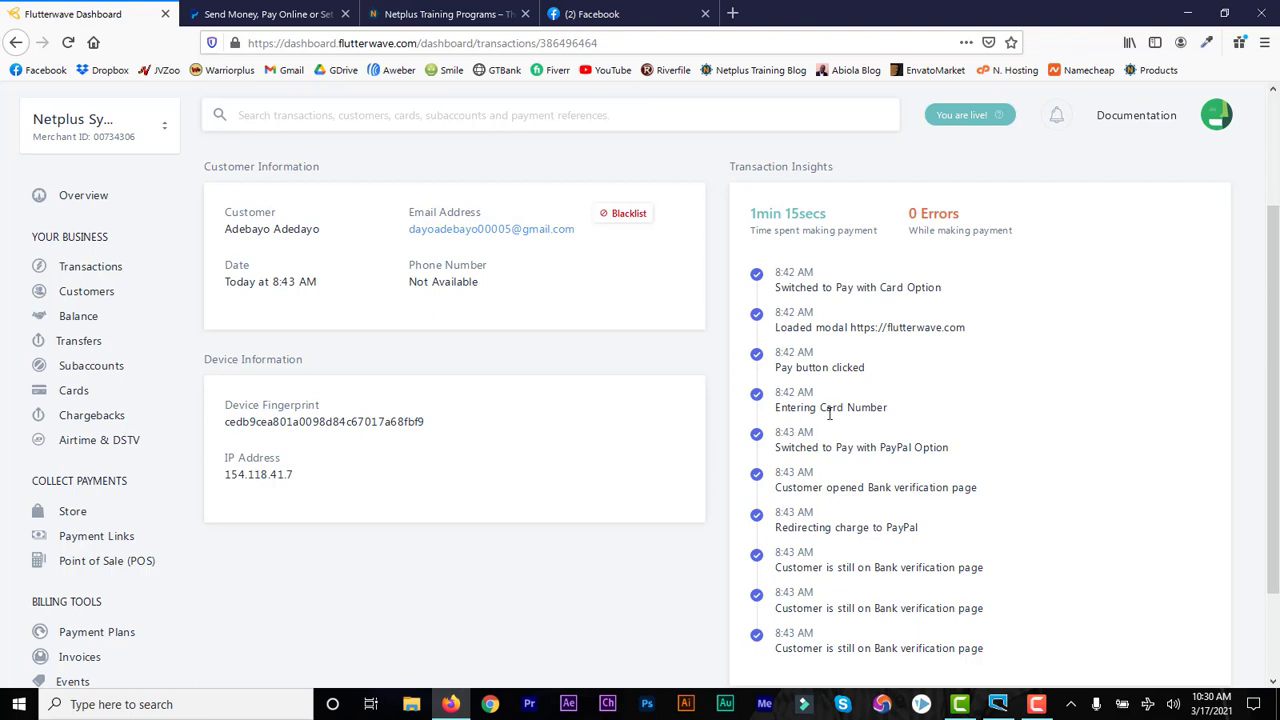
drag(1275, 407, 1273, 471)
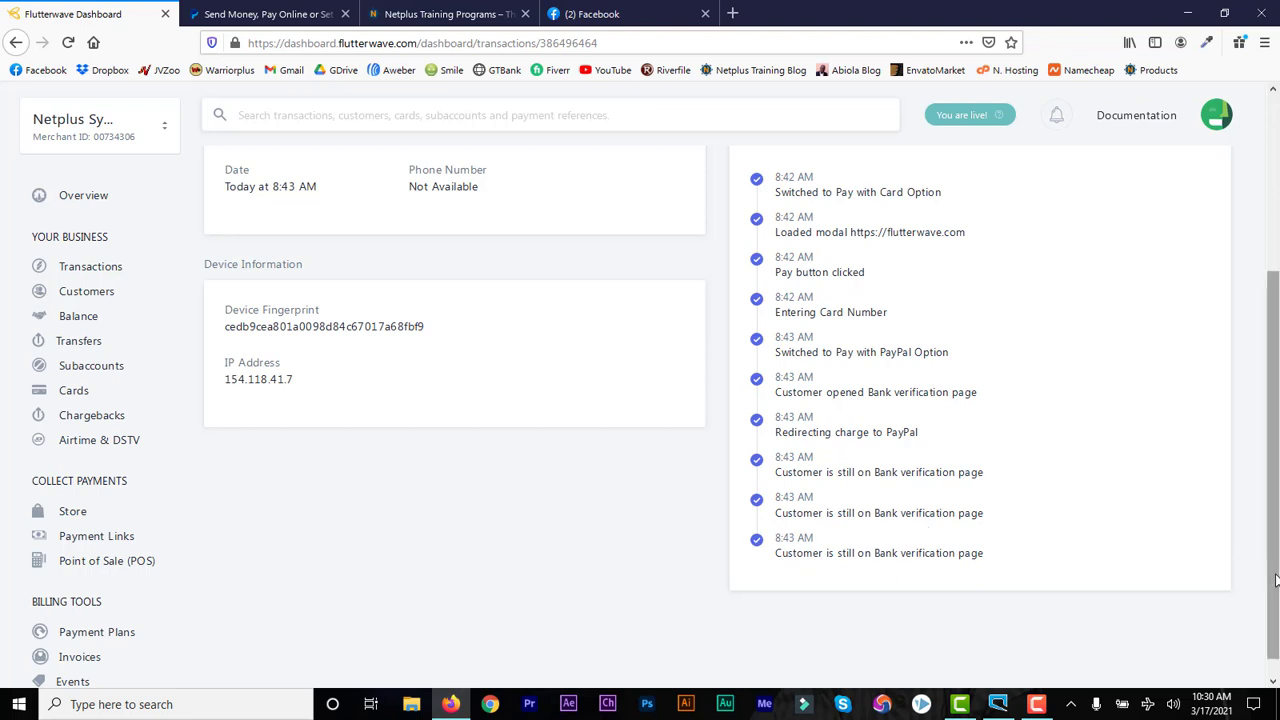
scroll(640, 470, up, 2)
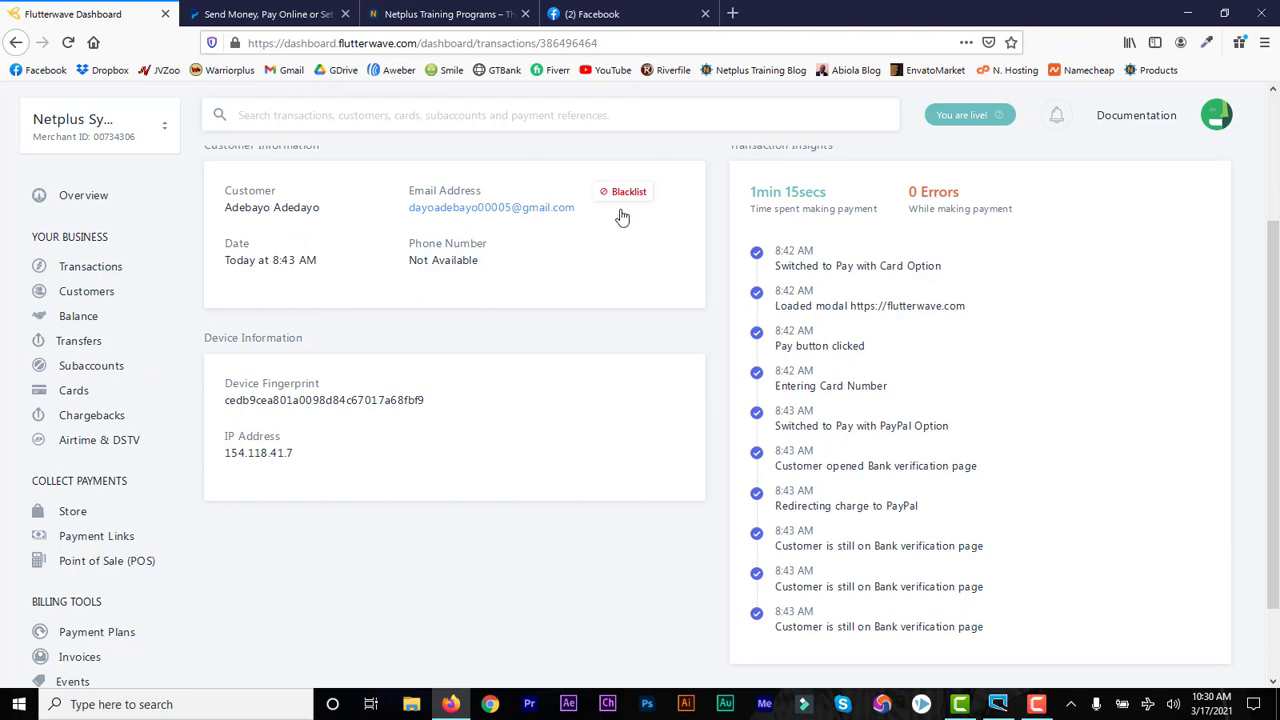
scroll(1272, 362, up, 3)
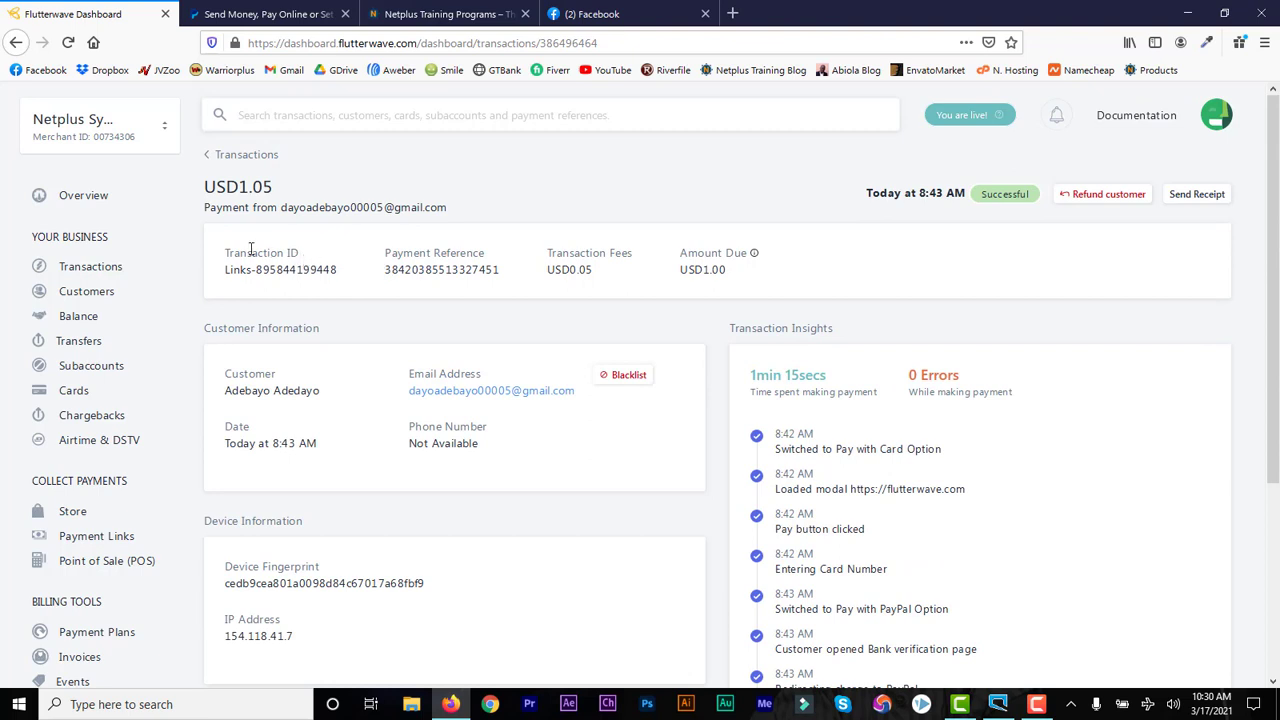
drag(238, 252, 300, 253)
drag(499, 270, 419, 252)
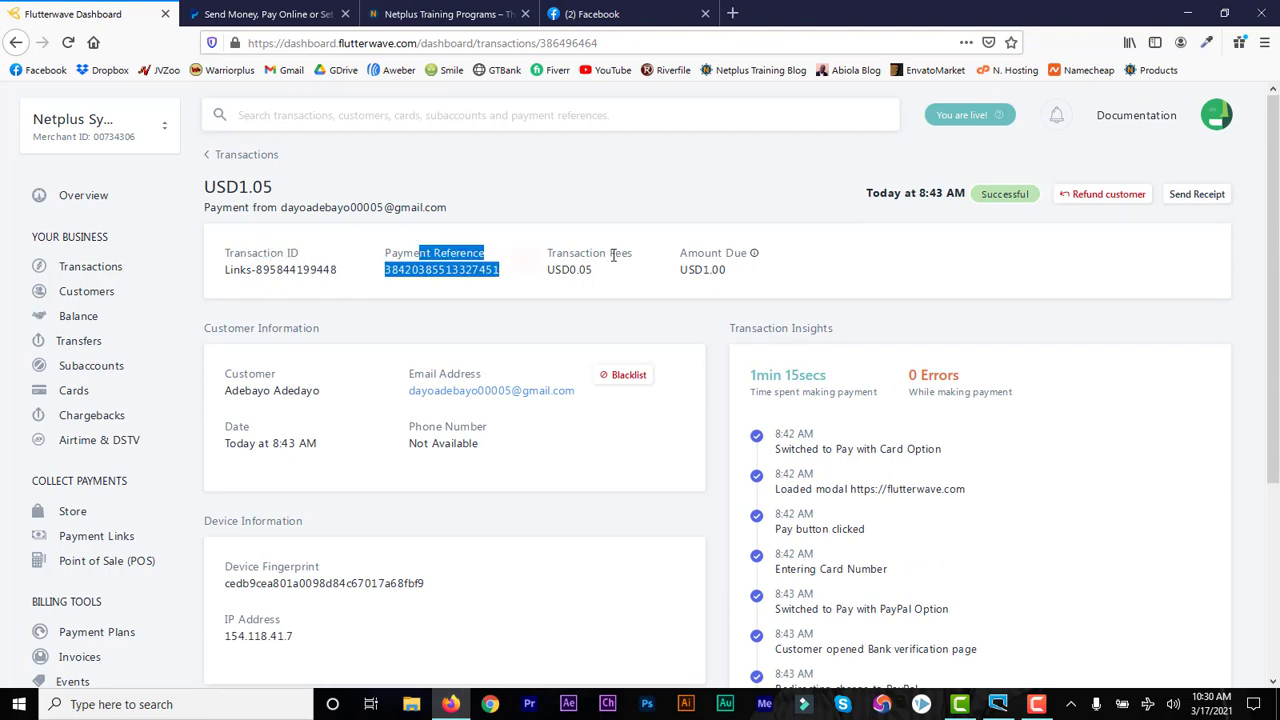
drag(632, 256, 576, 258)
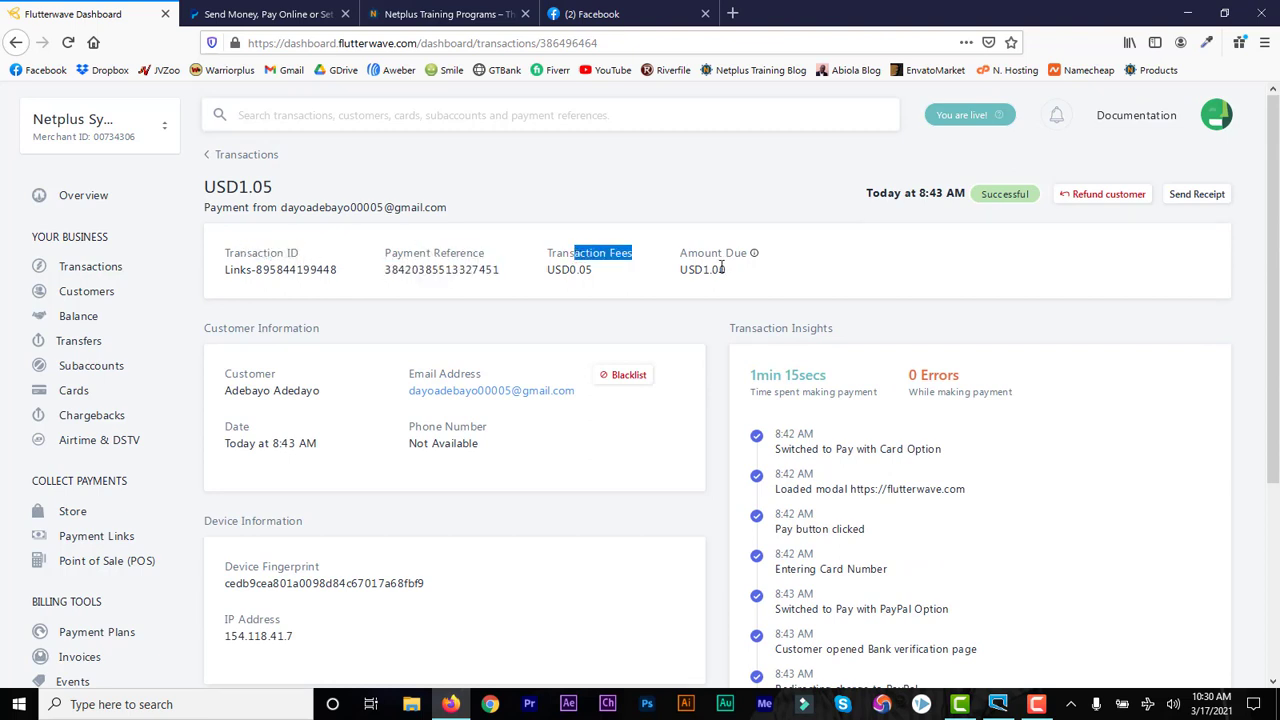
Step: Open the Balance page showing the USD wallet
mouse_move(735, 254)
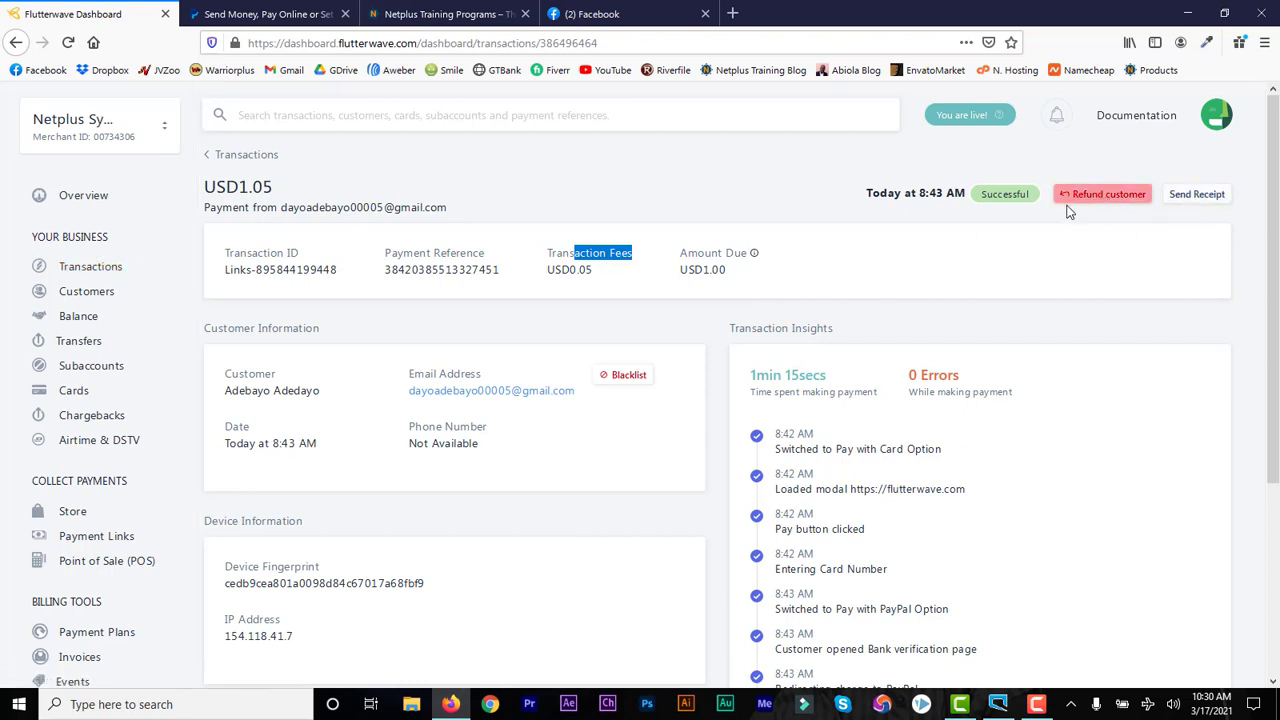
mouse_move(492, 260)
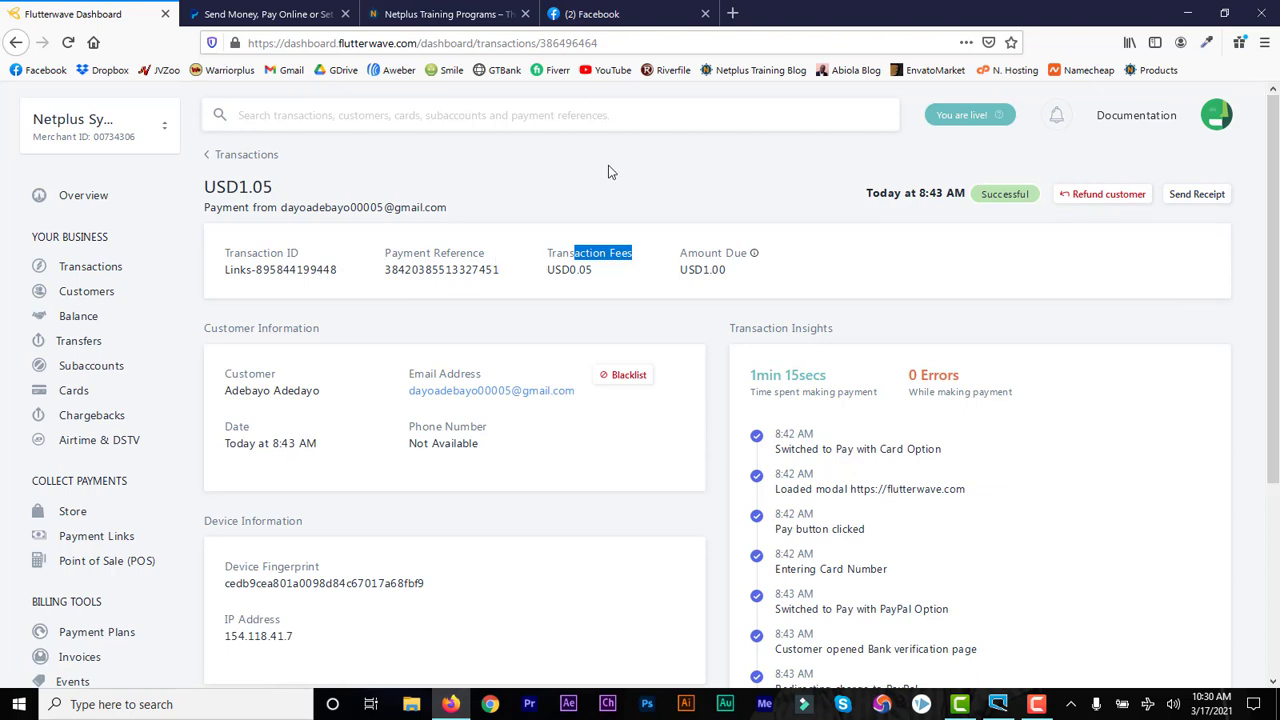
click(80, 318)
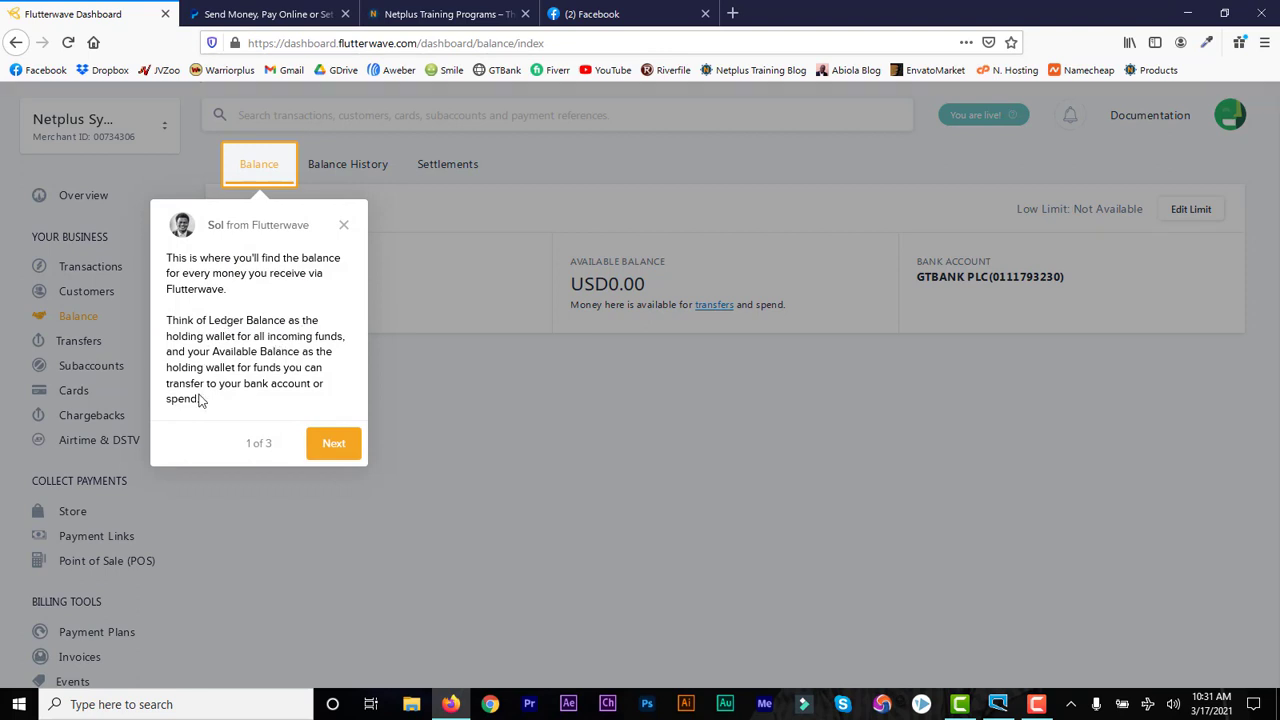
Step: Step through the balance tour to Done, then inspect the linked bank account details
click(334, 443)
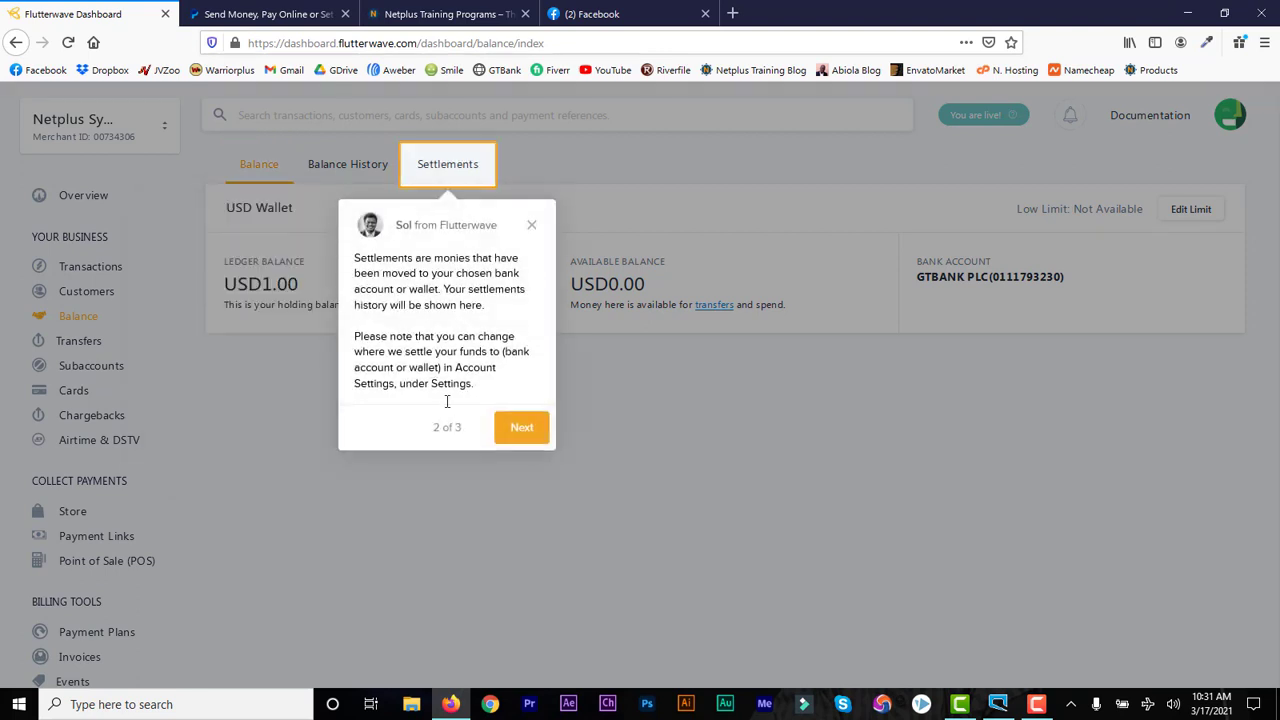
click(511, 428)
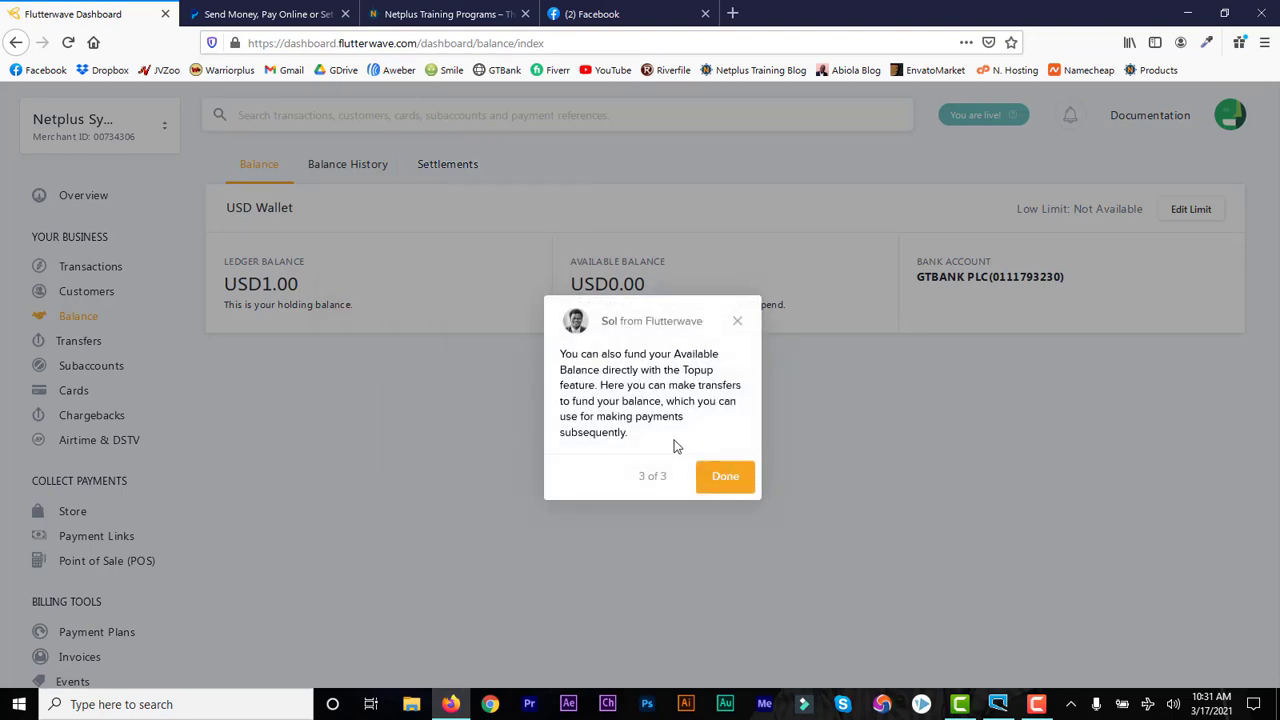
click(720, 476)
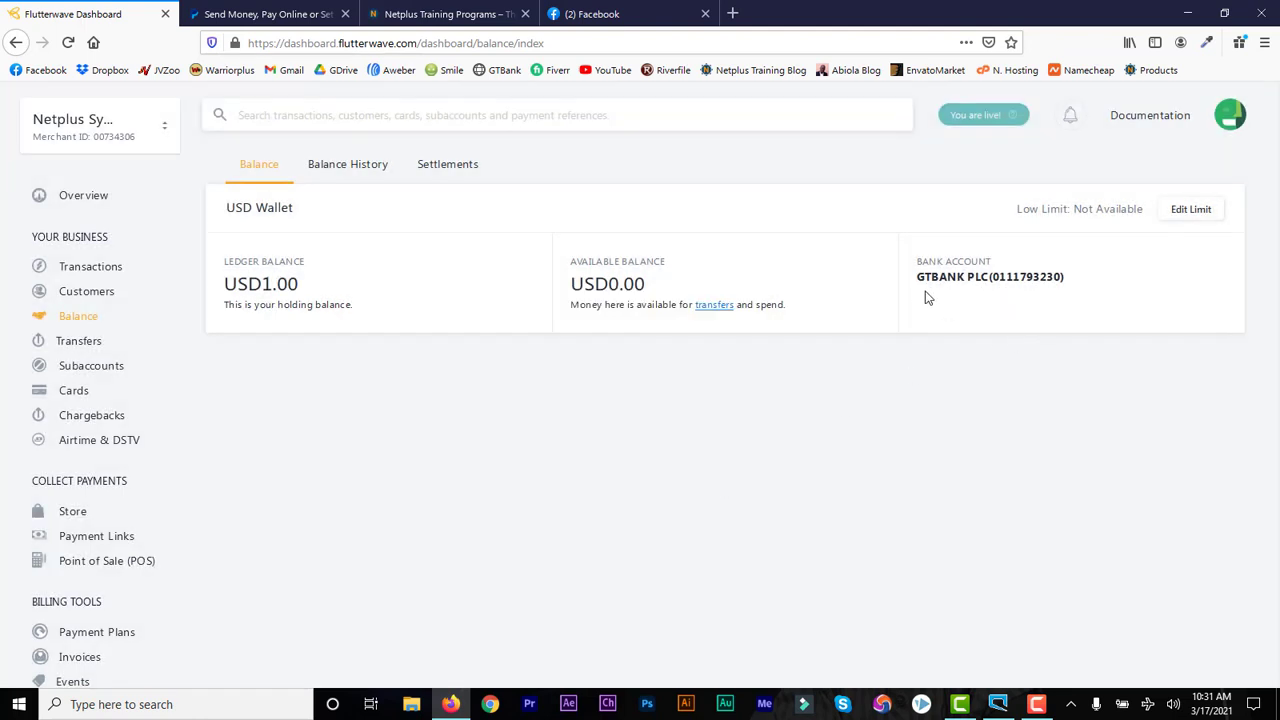
drag(1068, 285, 967, 286)
click(1092, 296)
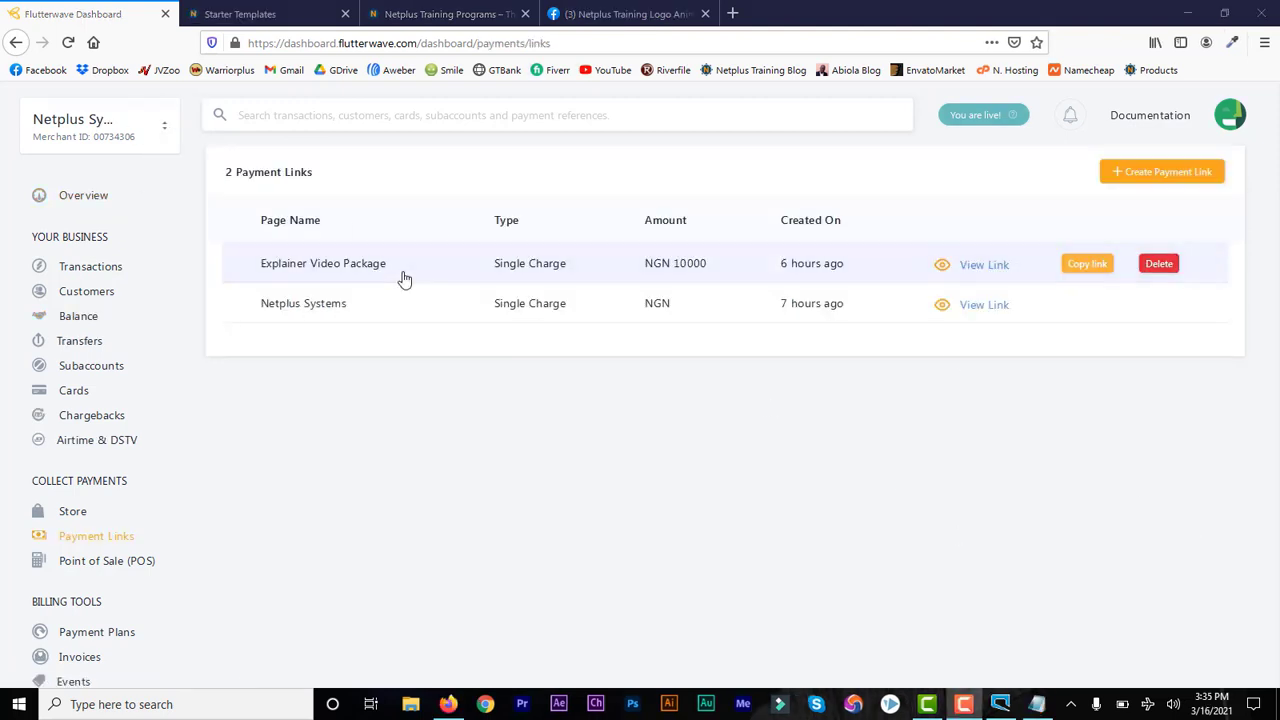
Step: Copy the Explainer Video Package link and post it as 'Testing' in the Facebook group
click(1085, 268)
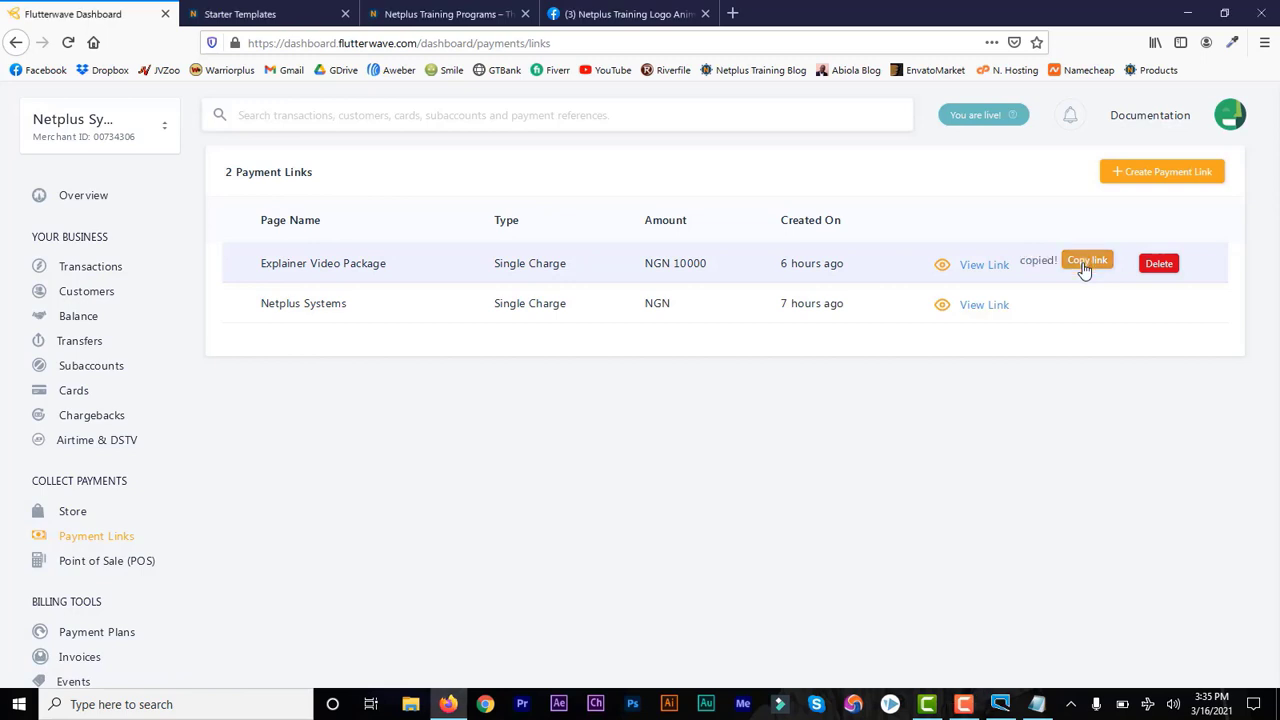
click(578, 17)
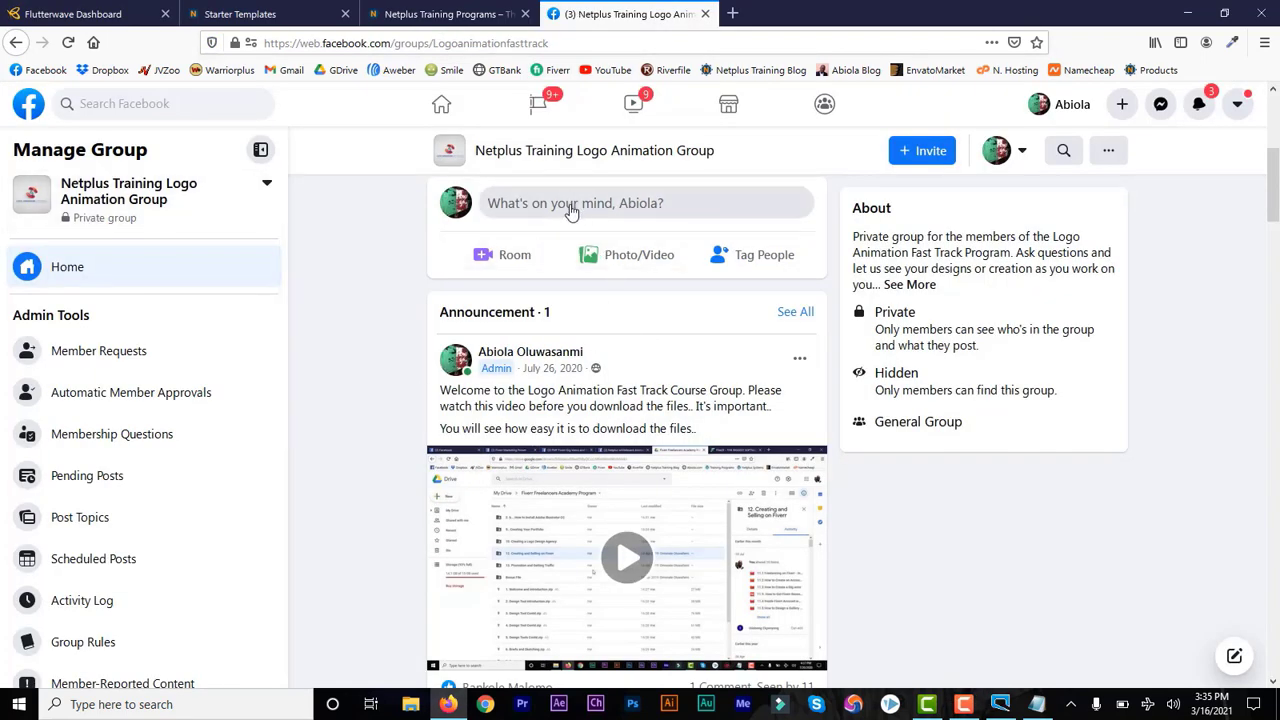
click(571, 207)
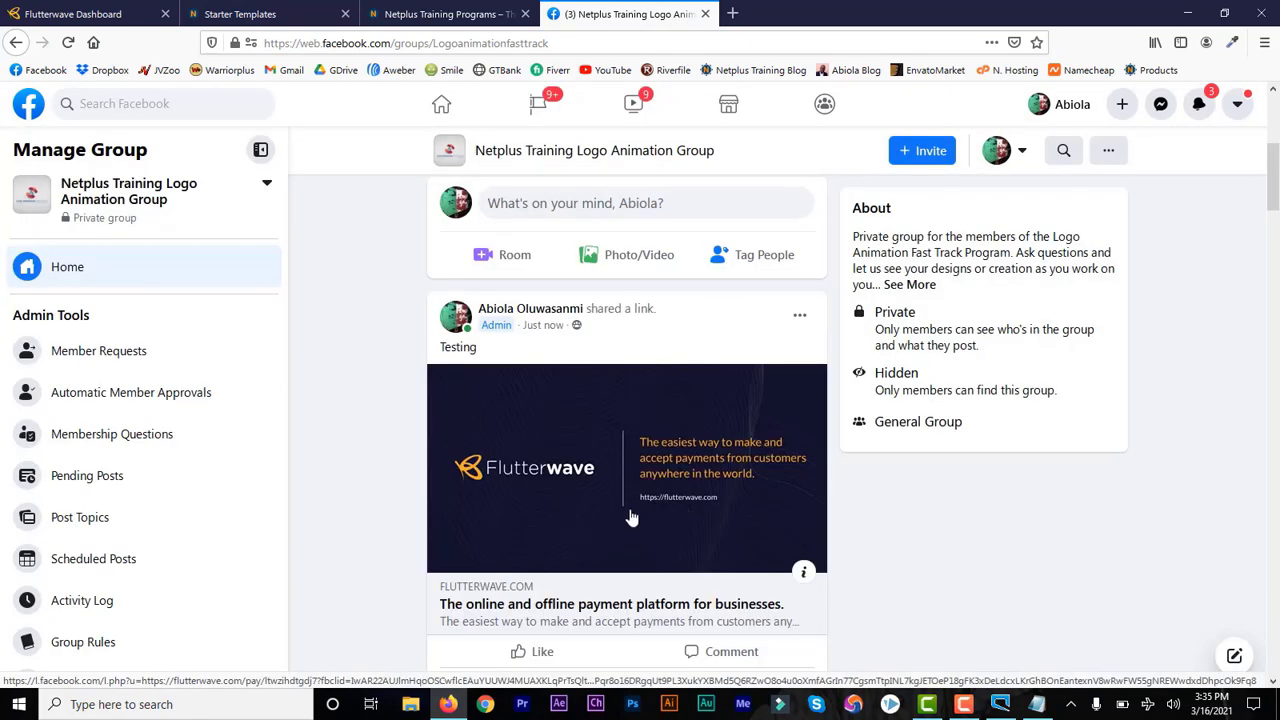
Step: Open the shared link to confirm the payment page loads, then close both tabs
click(630, 517)
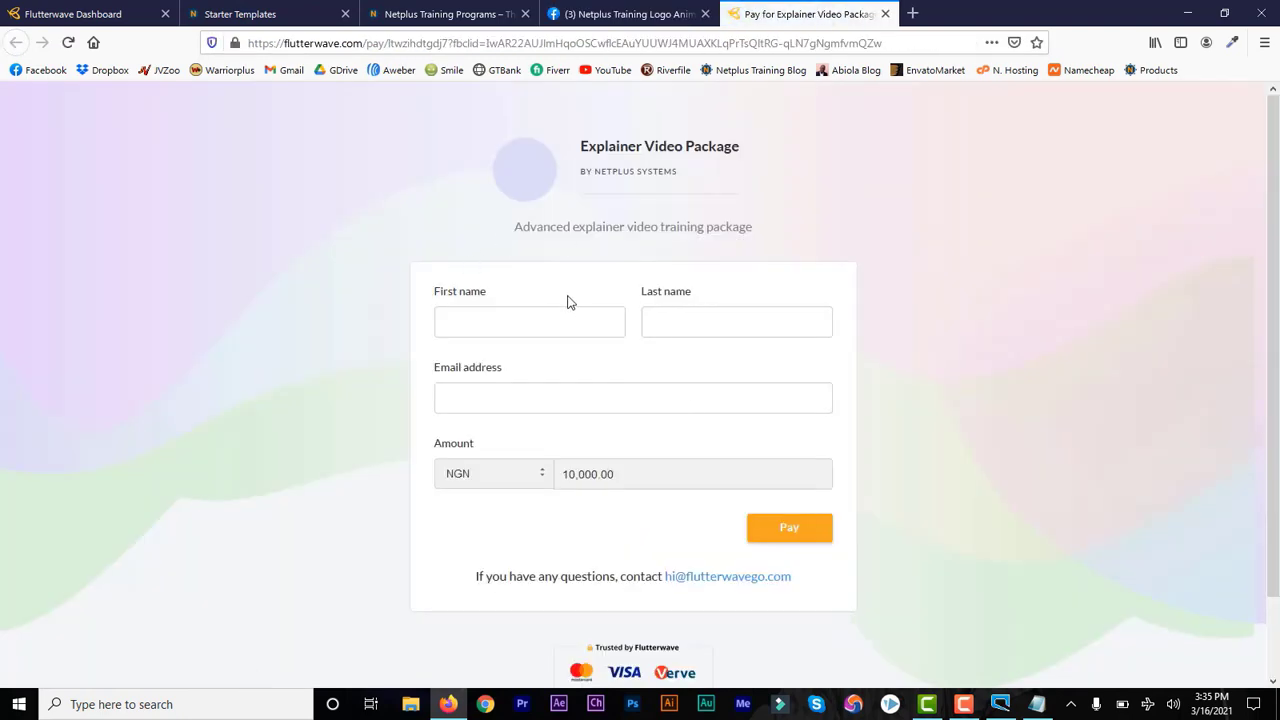
click(701, 293)
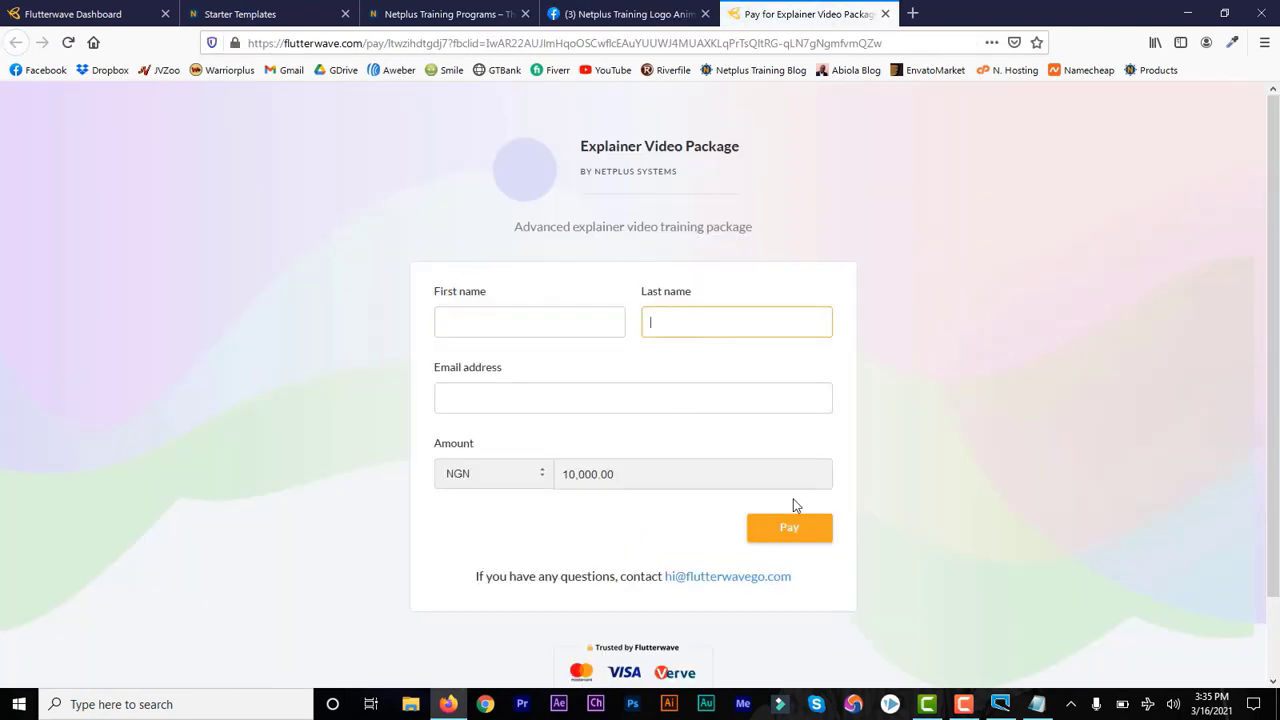
click(885, 14)
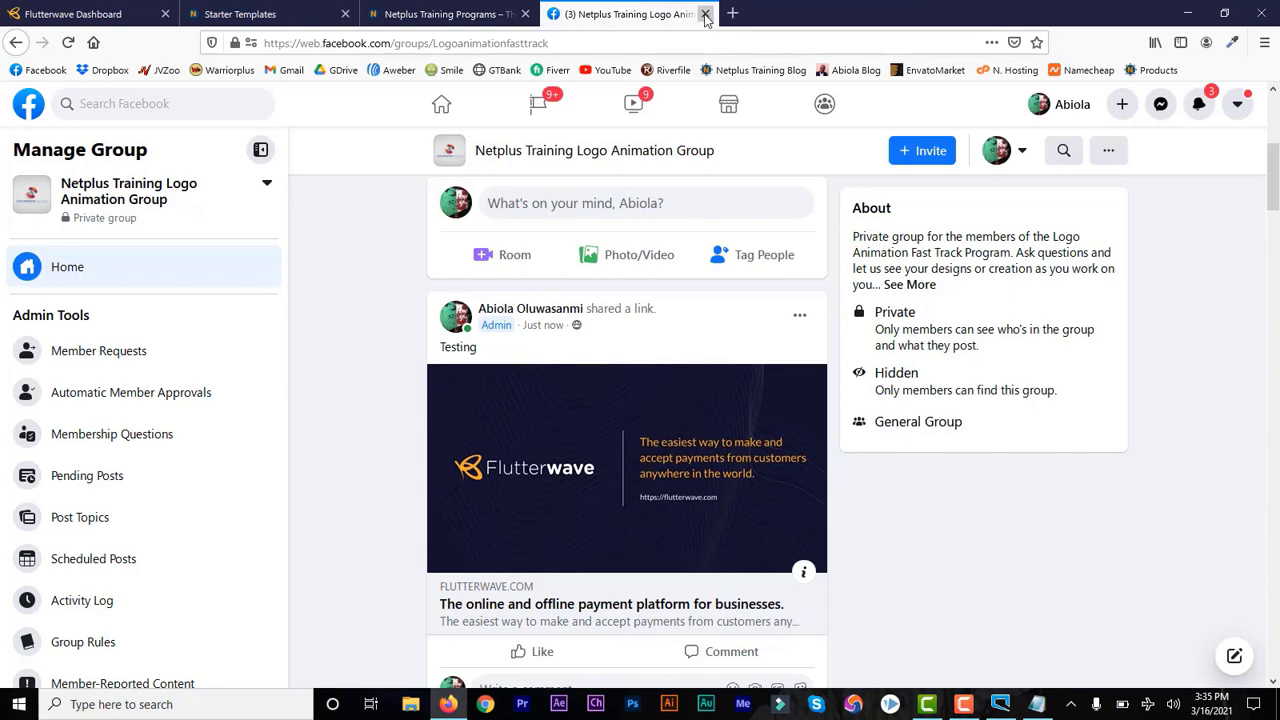
click(705, 14)
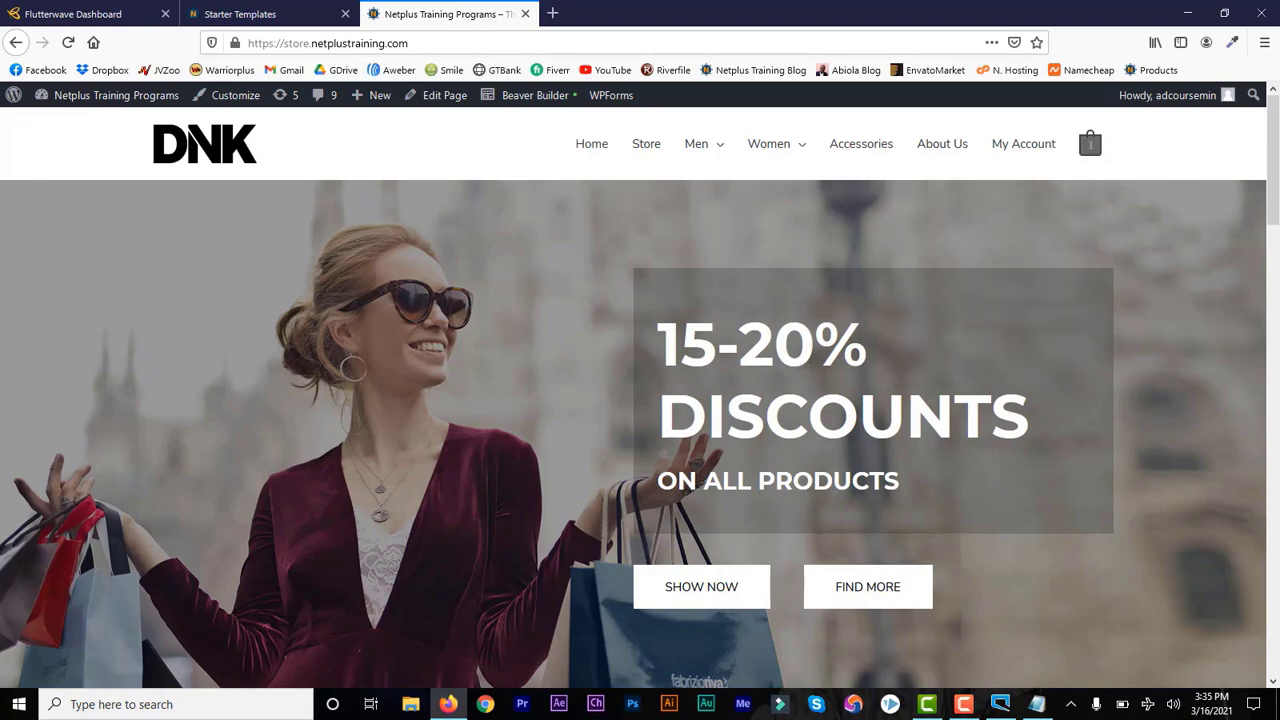
Step: Add the Black Over-the-shoulder Handbag to the cart and view the cart
drag(1275, 152, 1276, 537)
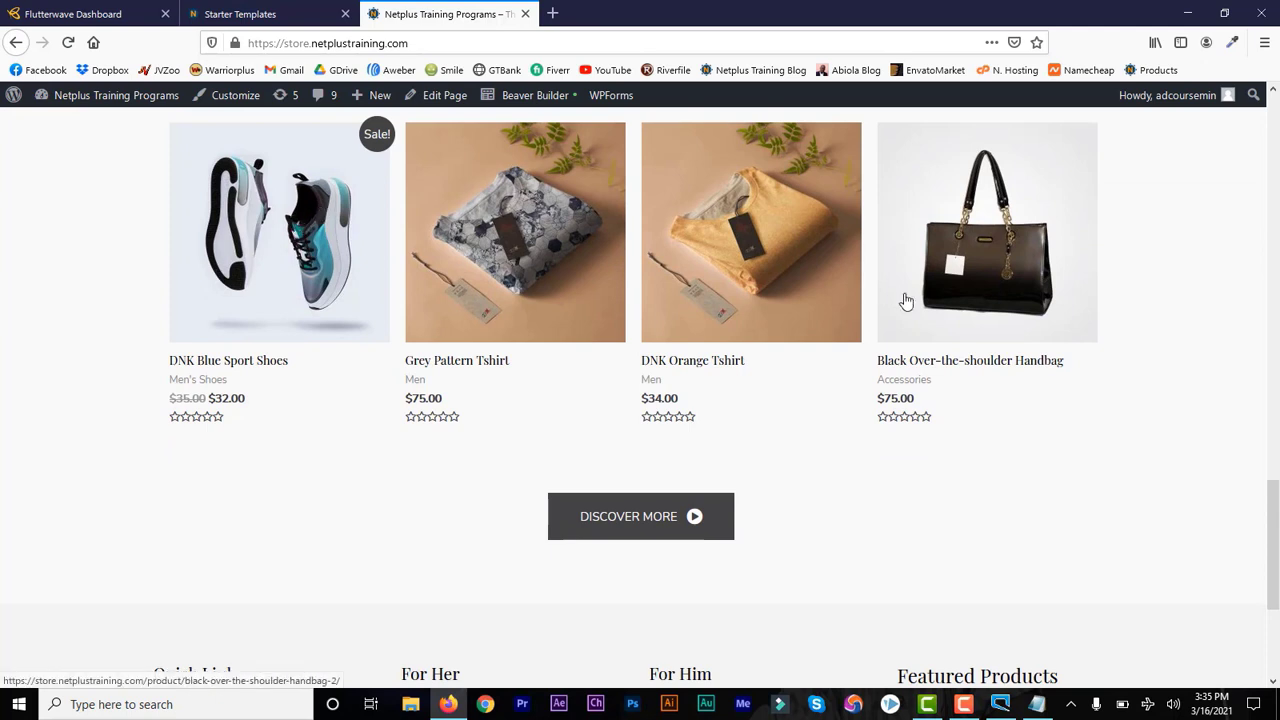
click(958, 364)
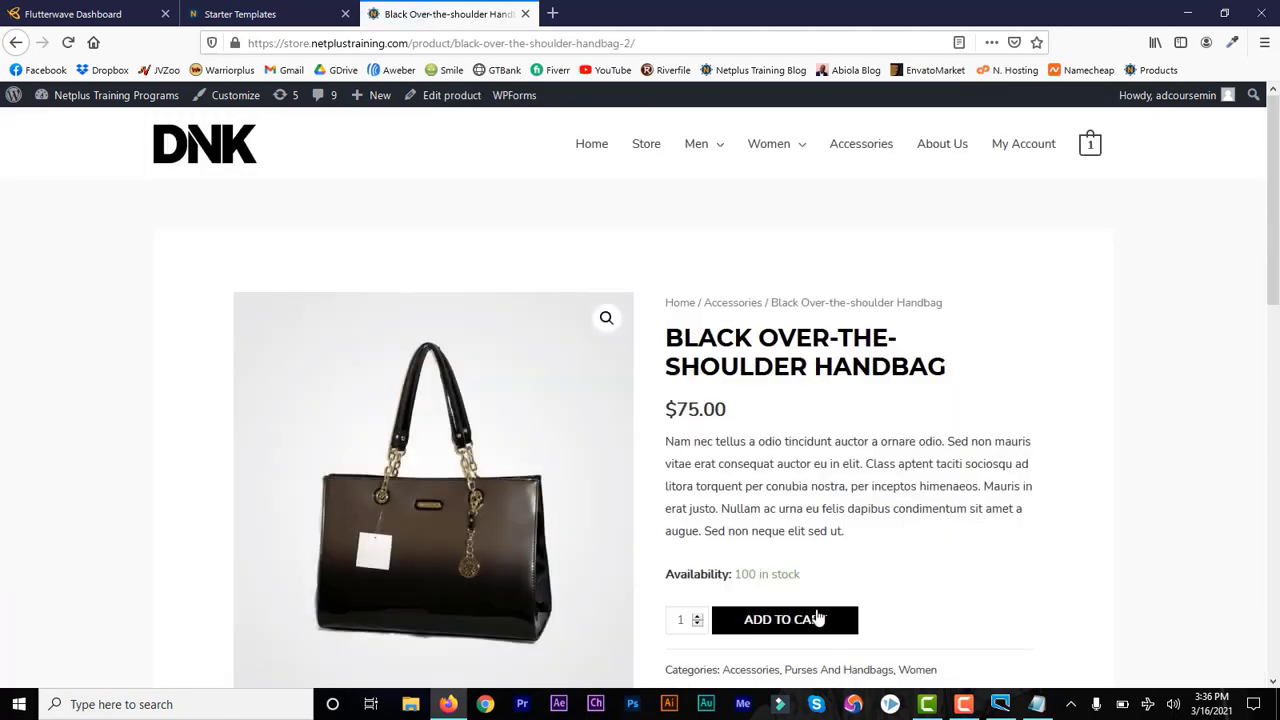
click(808, 619)
click(928, 341)
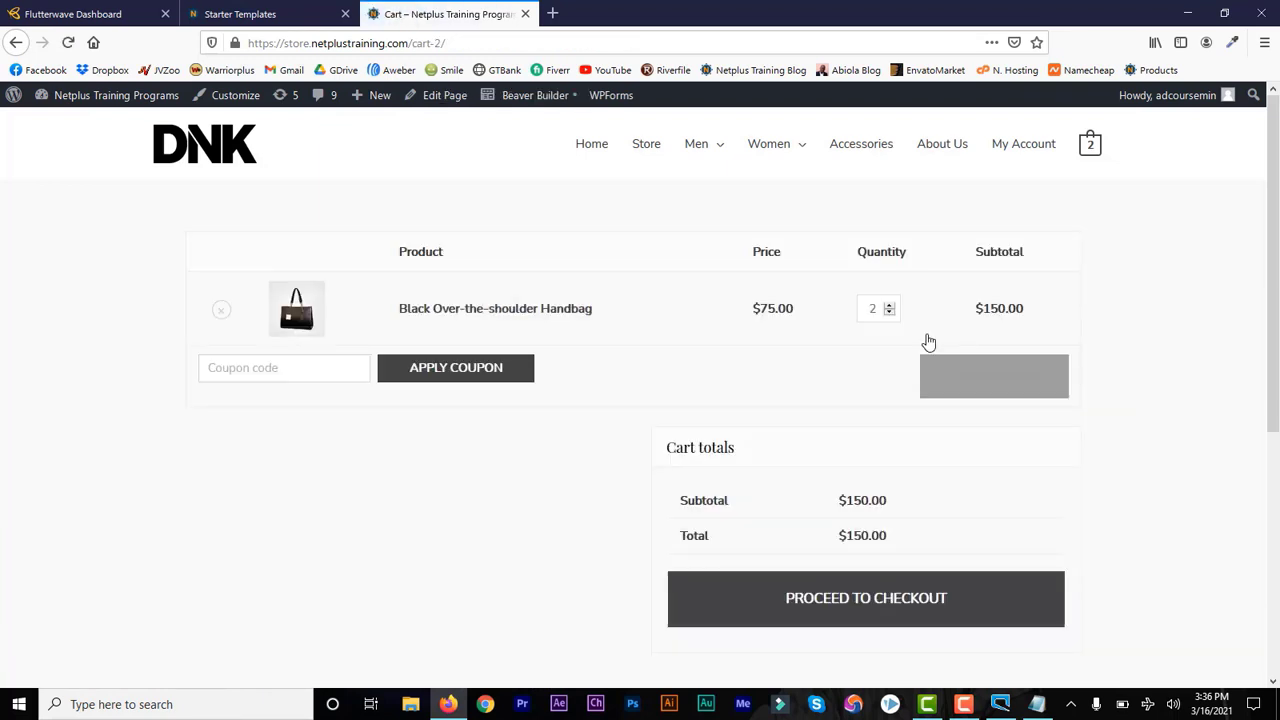
Step: Check out and place the $150.00 order to reach the order-pay page
click(863, 601)
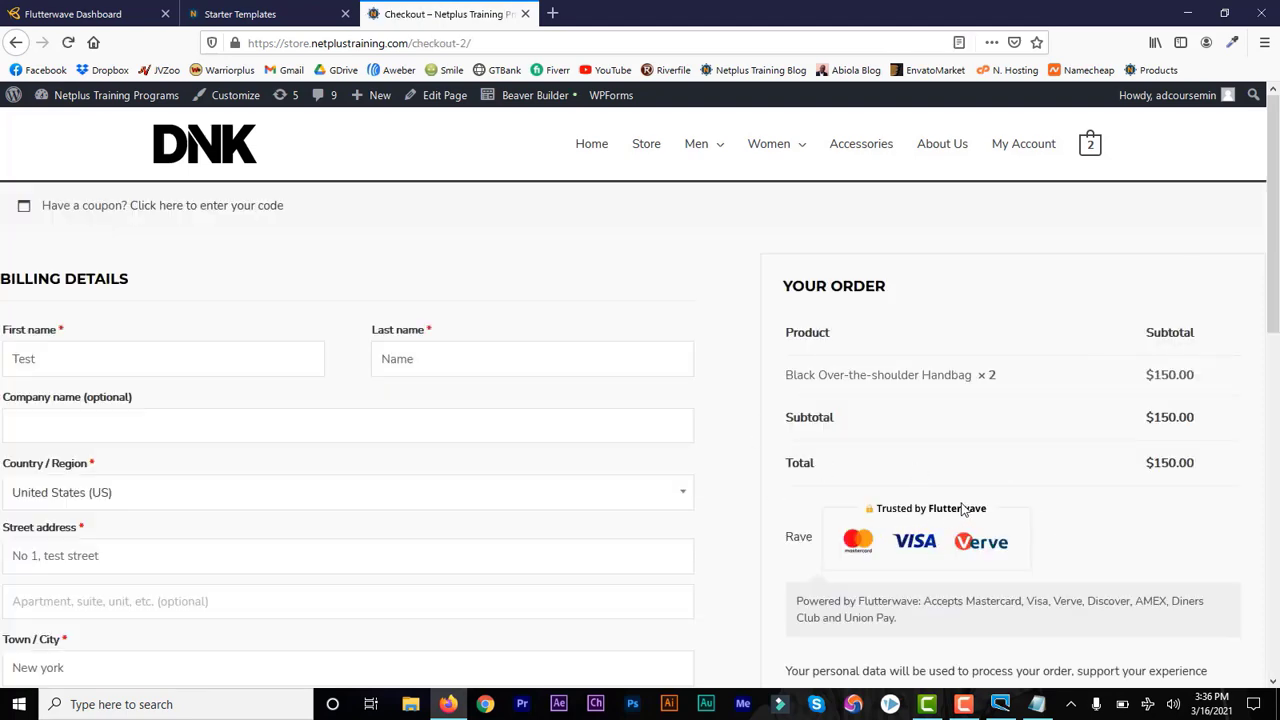
drag(1273, 280, 1276, 345)
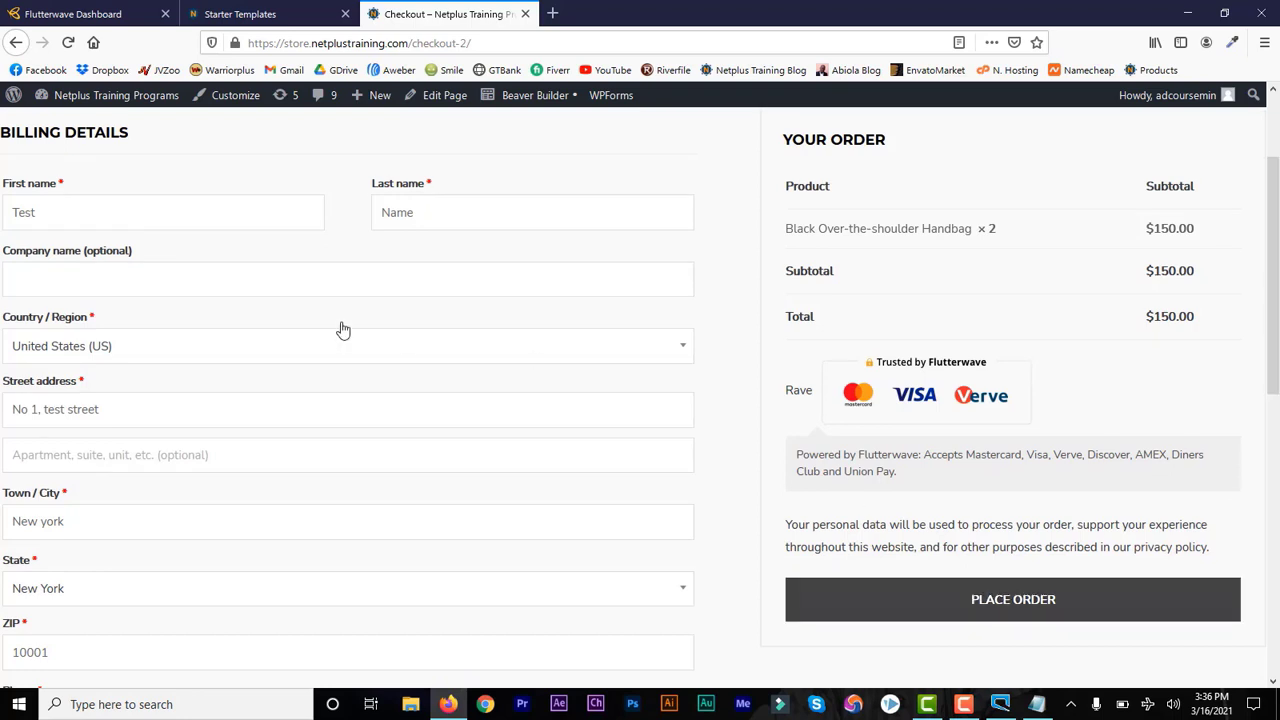
click(432, 214)
scroll(133, 350, down, 3)
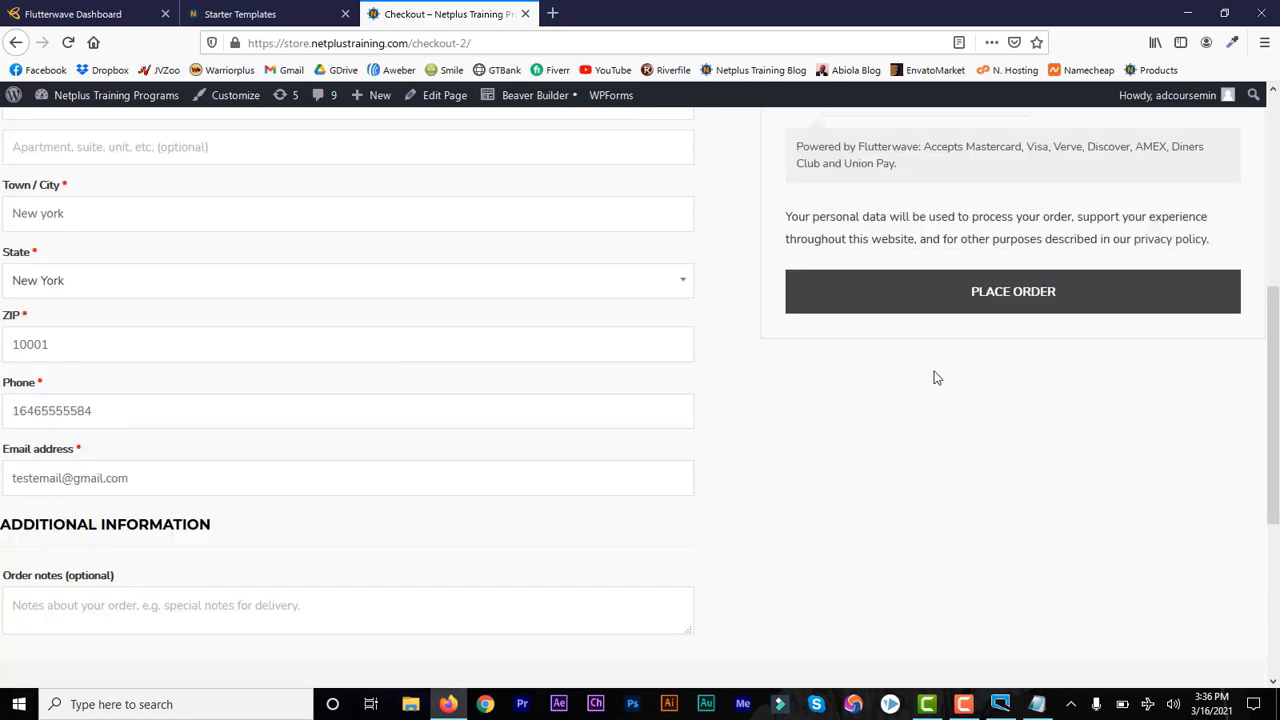
click(1023, 291)
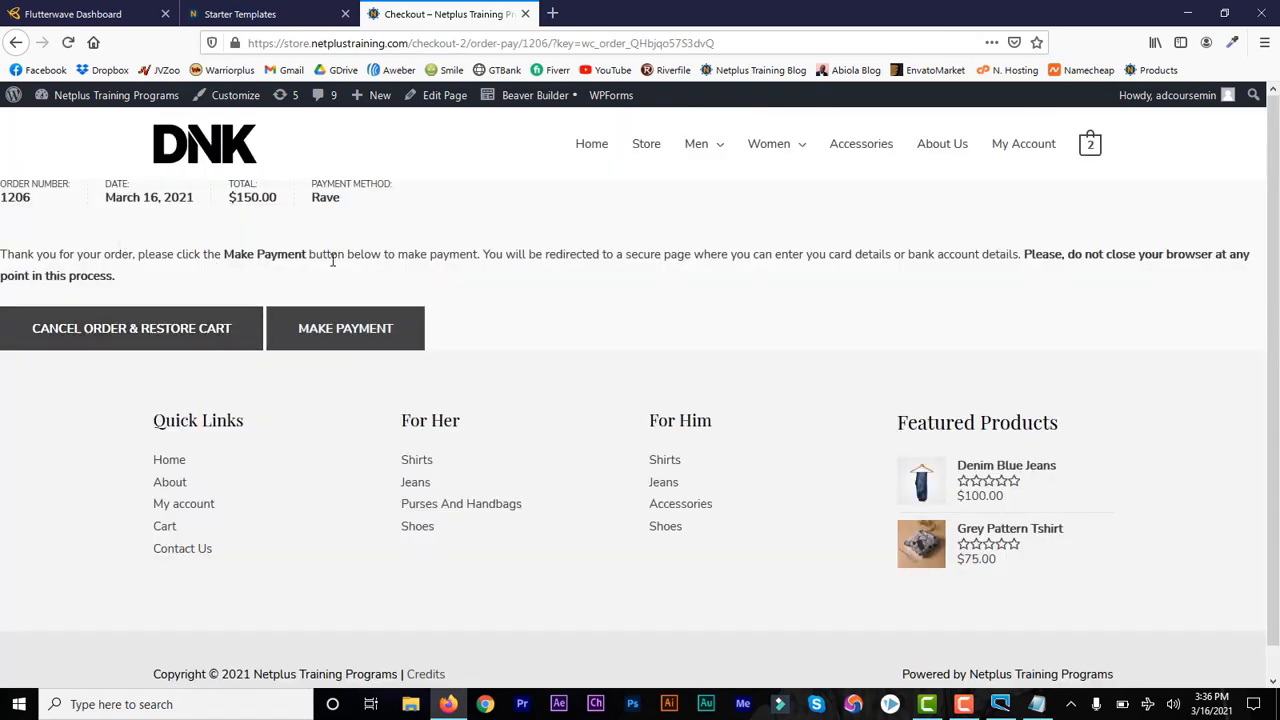
Step: Pay the USD 150.00 order via Flutterwave with PayPal, then return to the Flutterwave dashboard tab
click(347, 333)
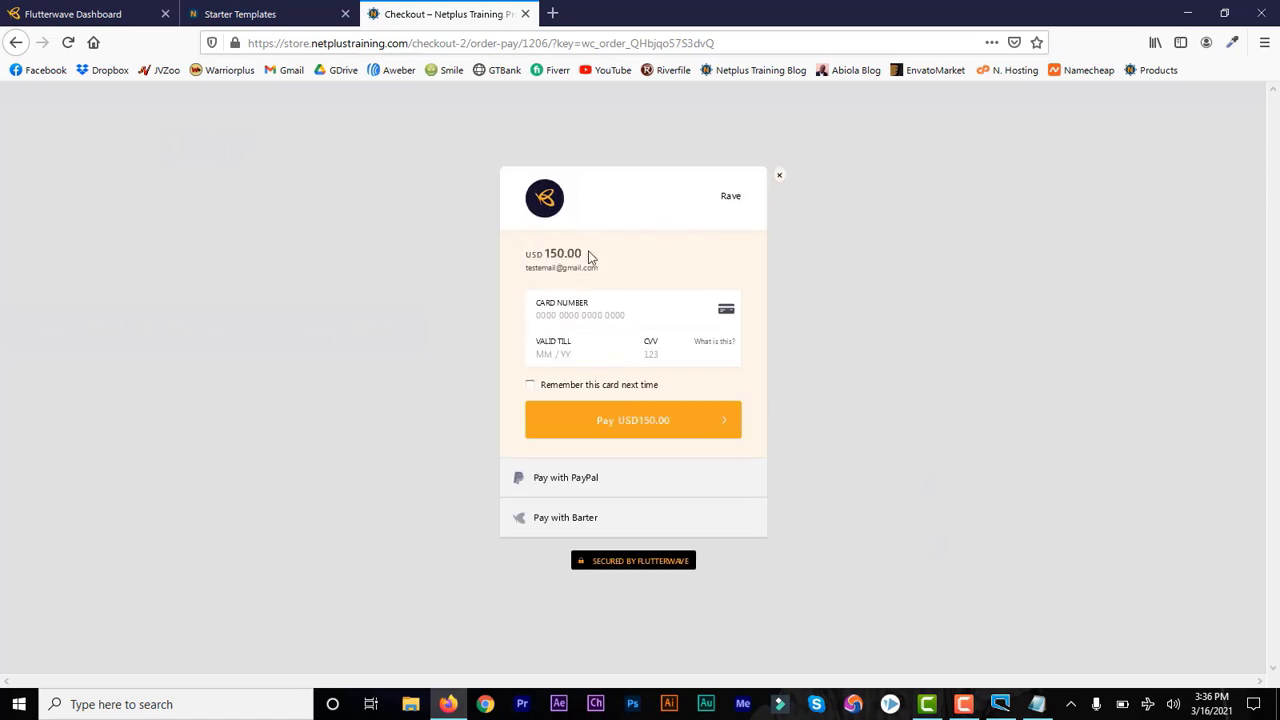
drag(590, 265, 506, 266)
click(540, 255)
click(555, 488)
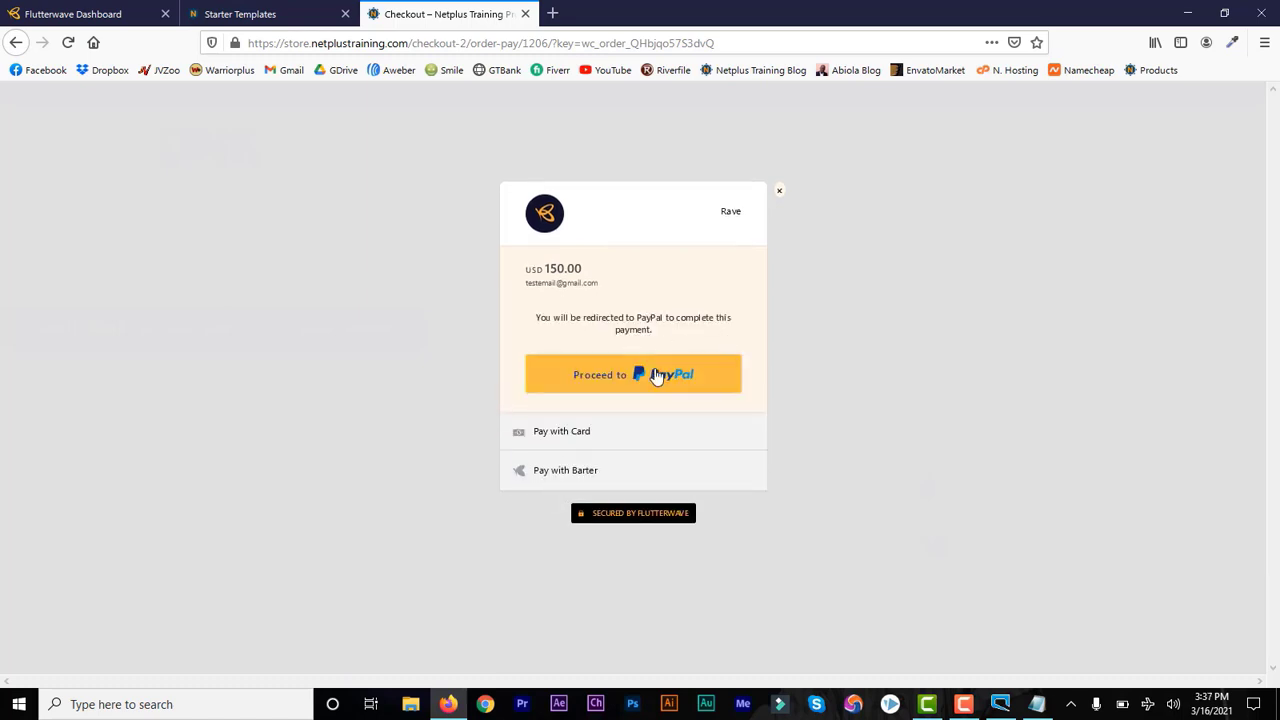
click(654, 374)
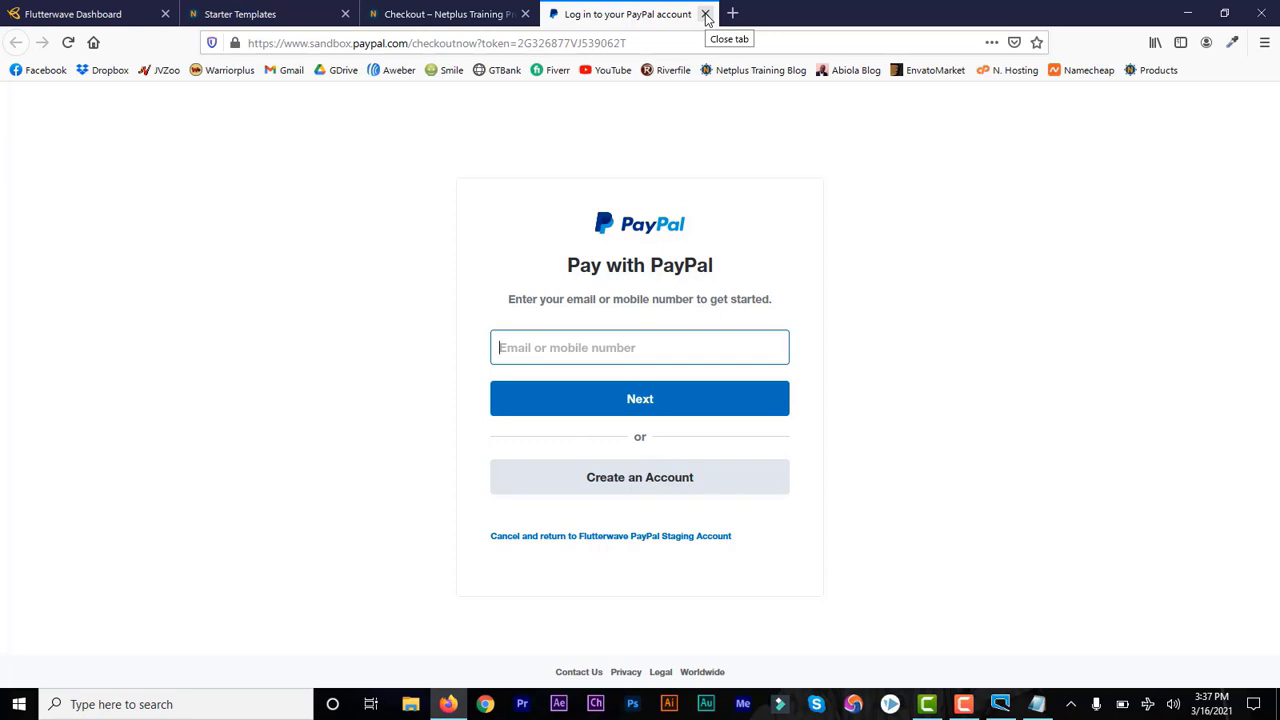
click(96, 14)
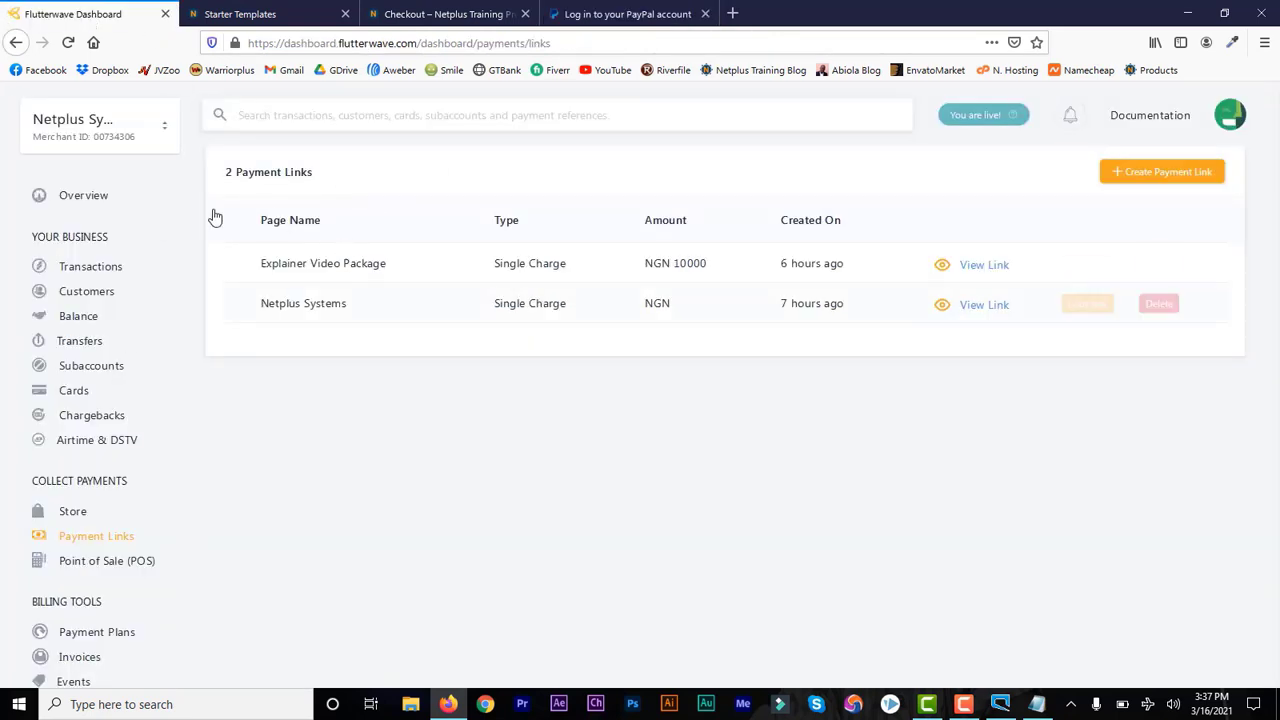